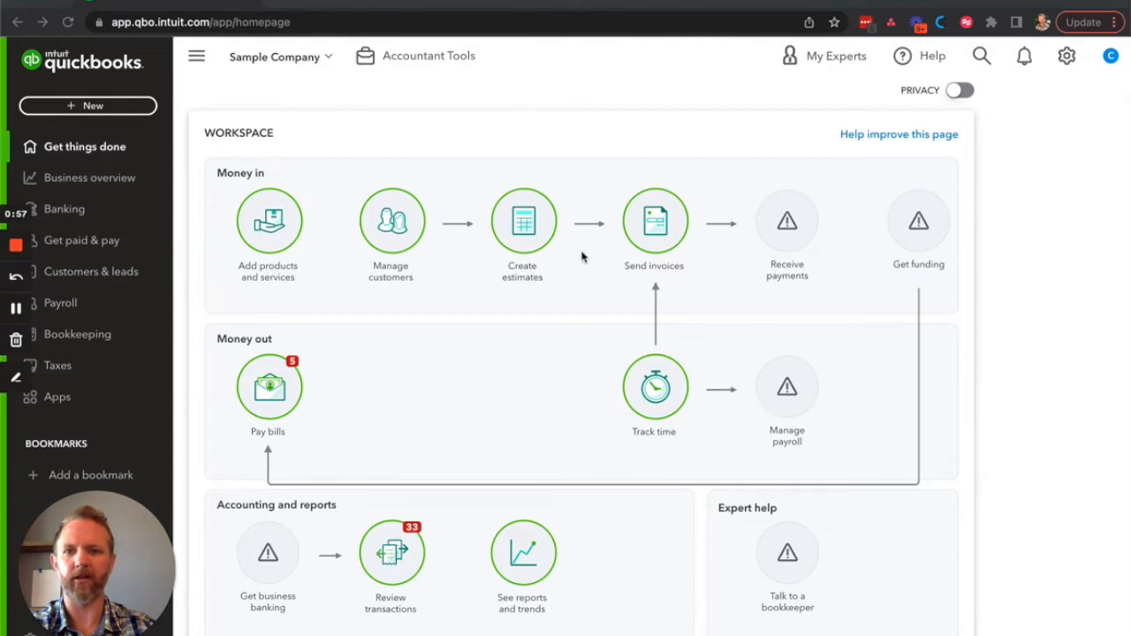
Open the bank reconciliation page from the bookkeeping section, passing the introduction and dismissing the tip about the new reconciliation.
click(70, 150)
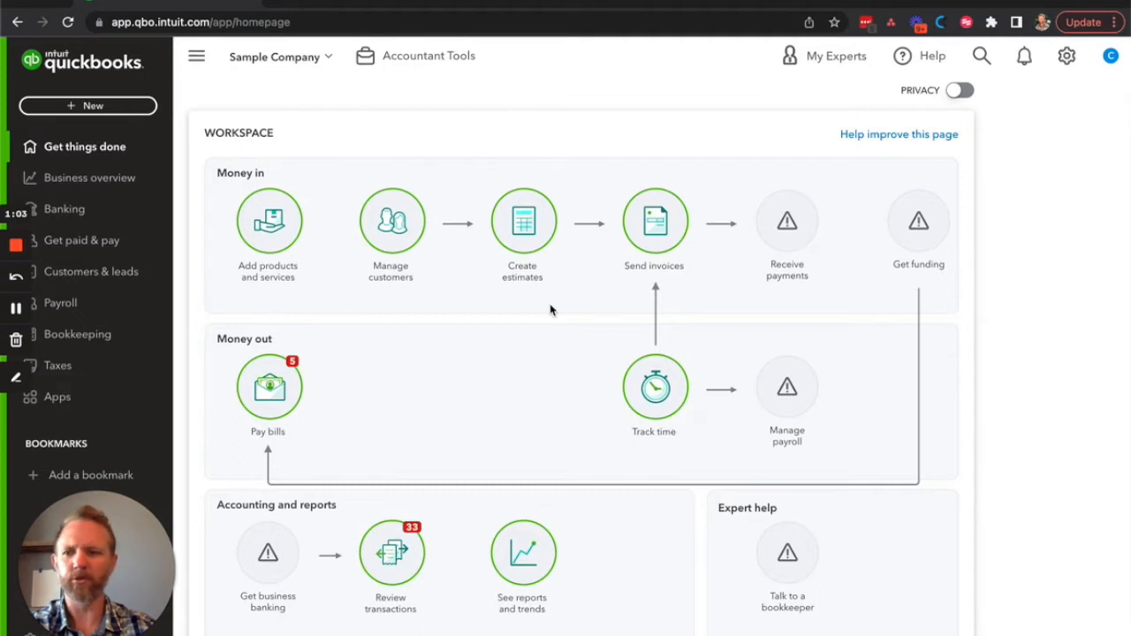
click(103, 337)
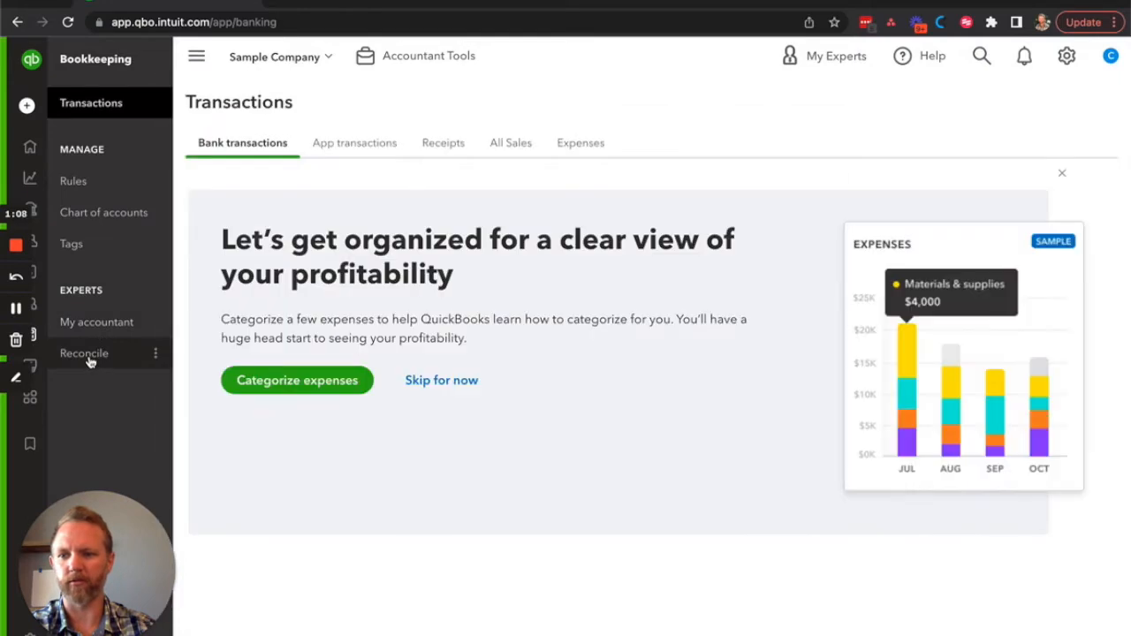
click(91, 358)
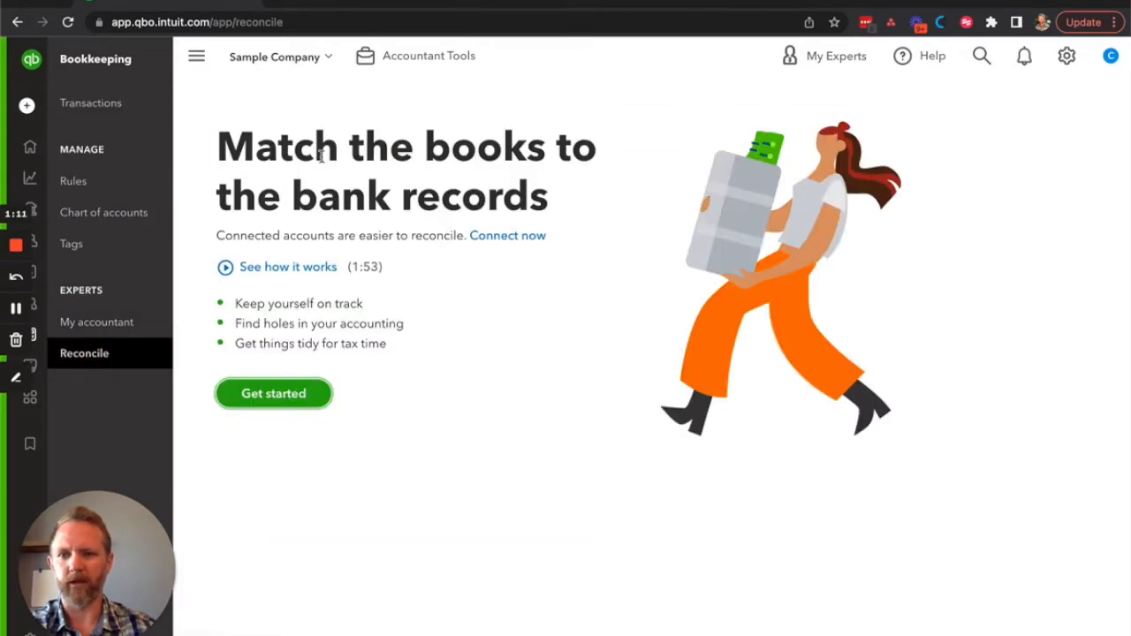
click(263, 400)
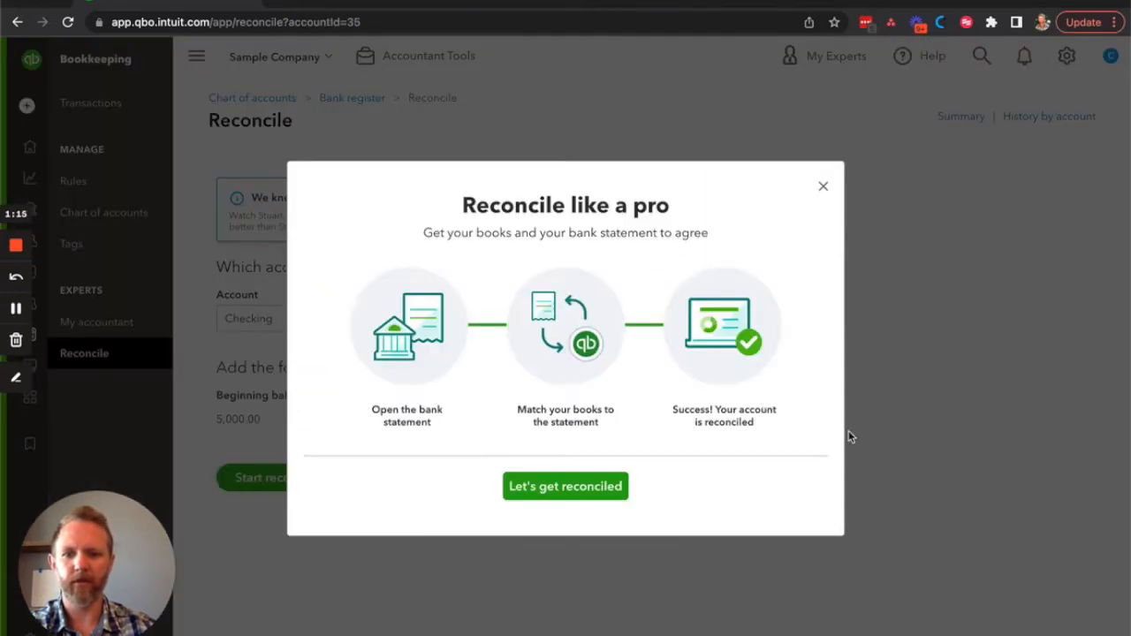
click(606, 495)
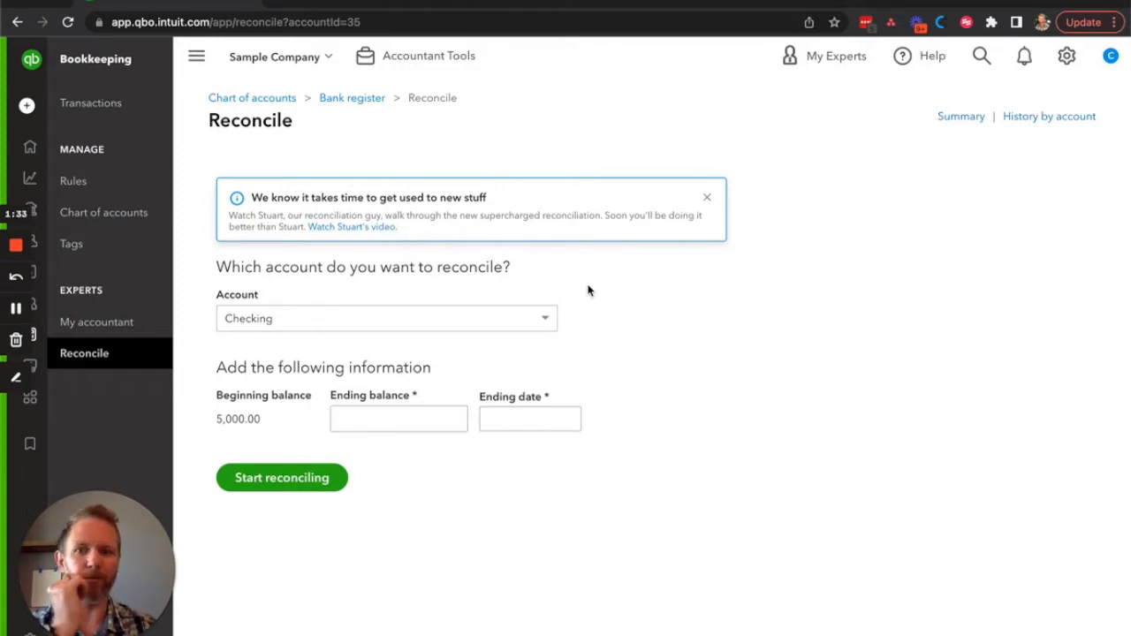
click(708, 200)
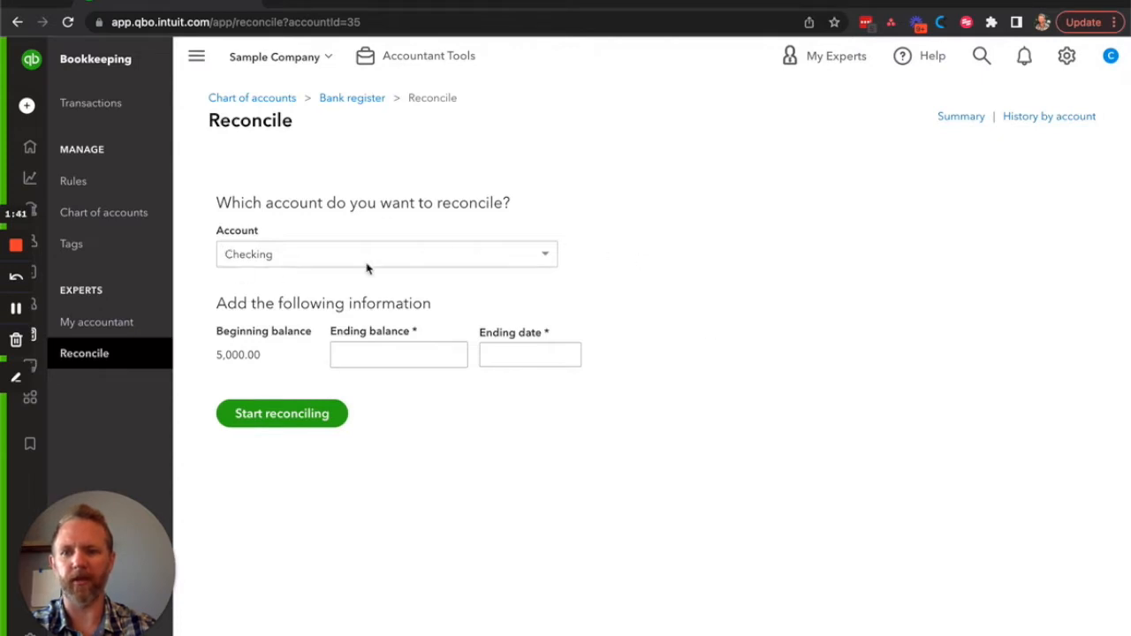
Look through the accounts available for reconciliation and choose Checking.
click(547, 258)
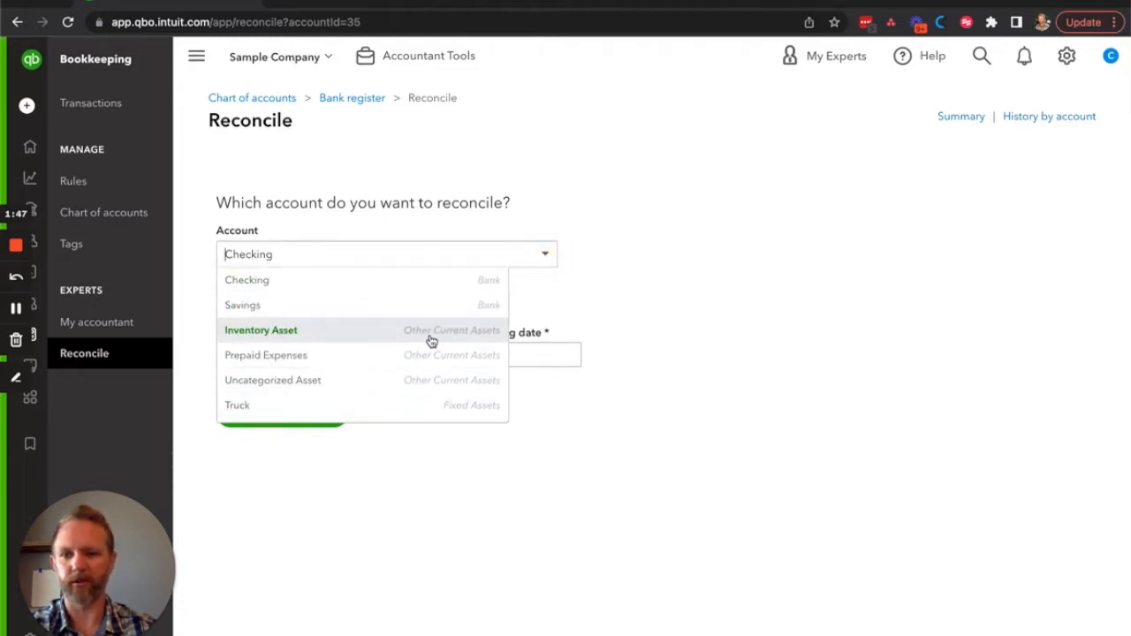
scroll(430, 341, down, 5)
scroll(431, 341, up, 5)
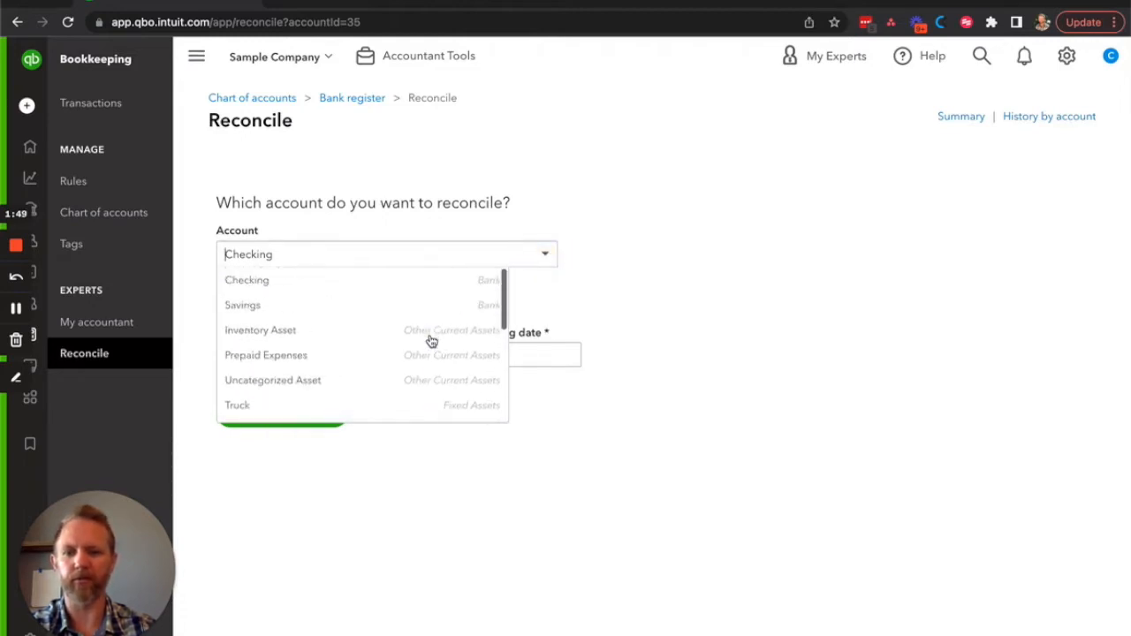
scroll(431, 341, down, 3)
scroll(432, 341, up, 3)
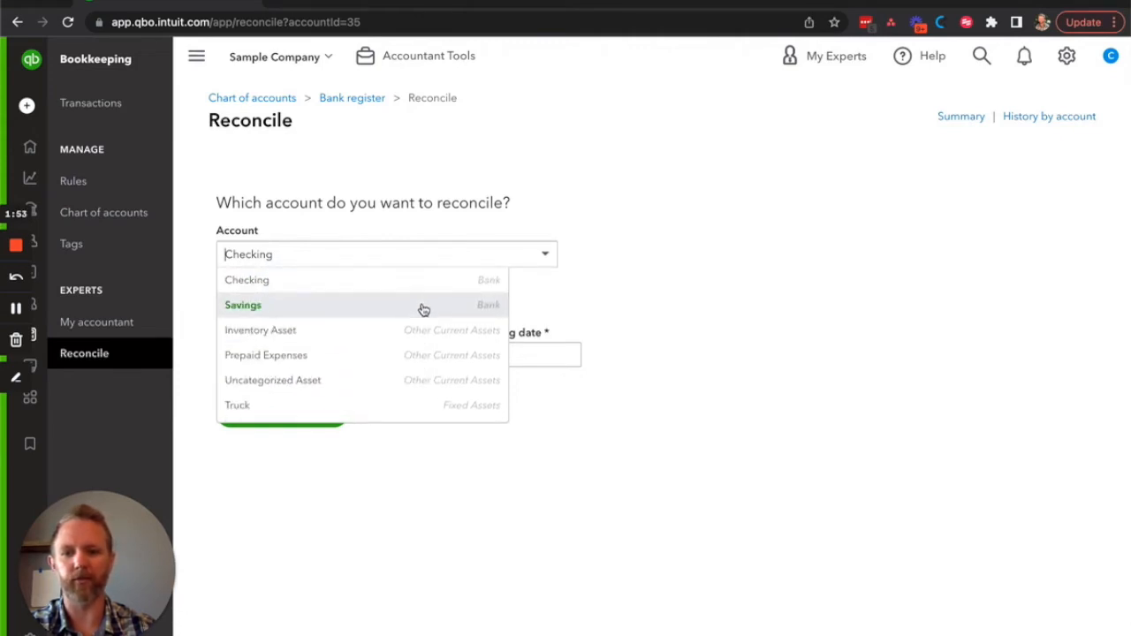
click(429, 292)
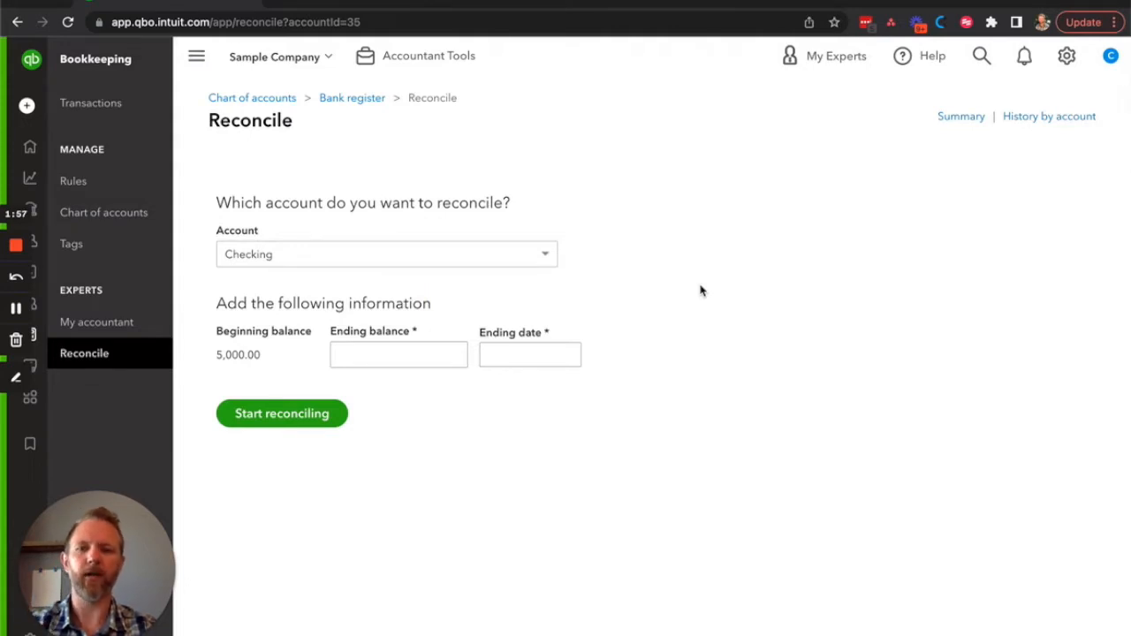
Examine the Checking account's beginning balance and the required ending balance and ending date fields.
click(16, 308)
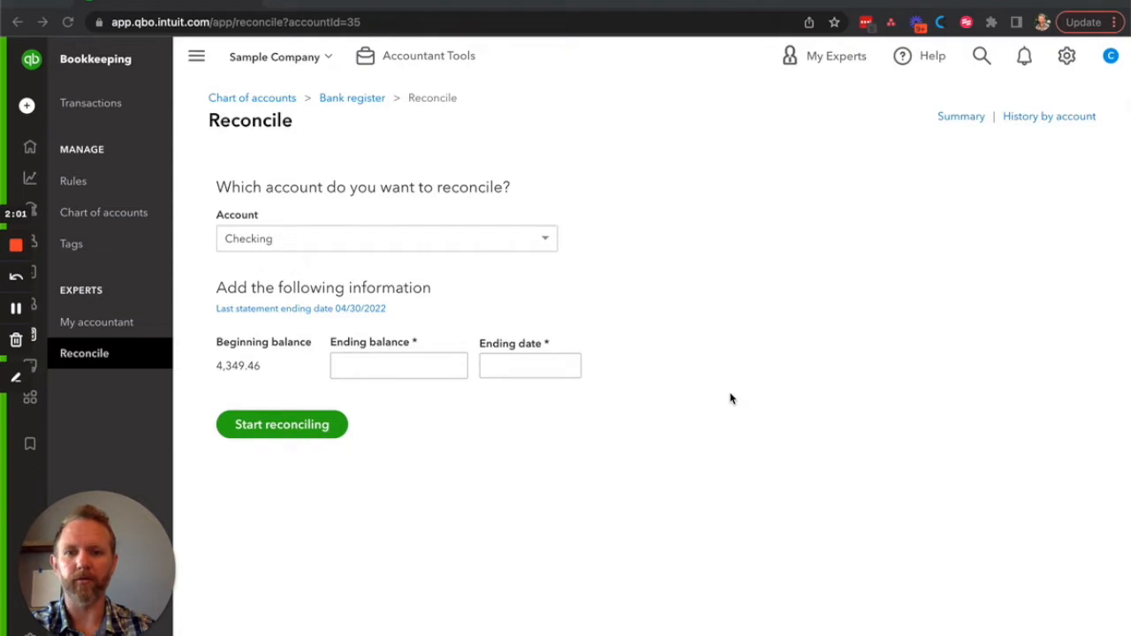
click(584, 300)
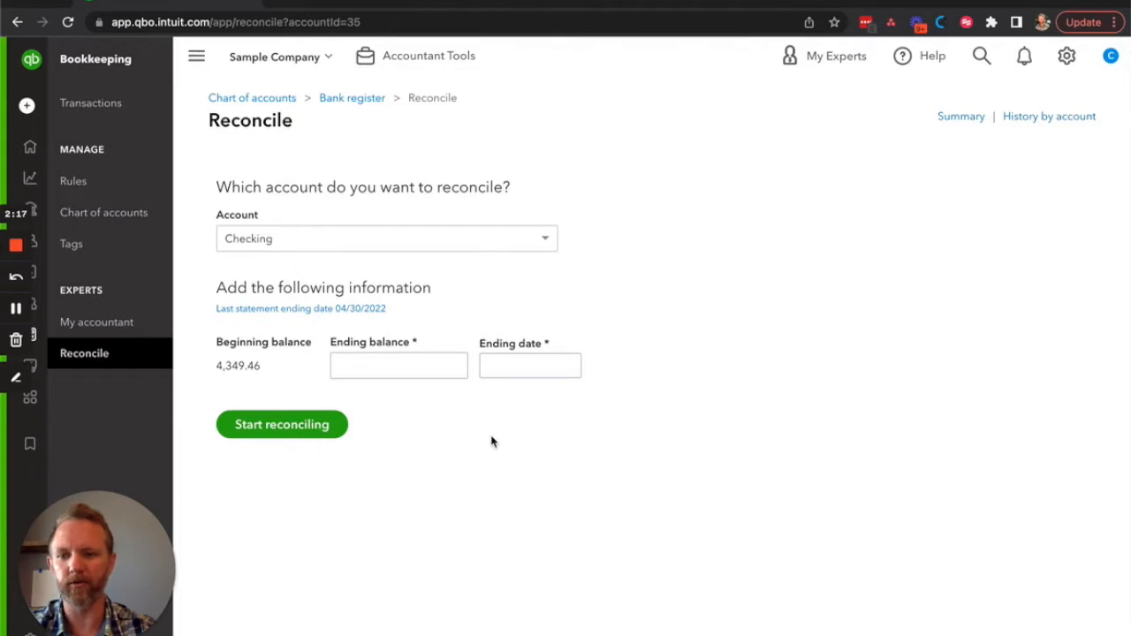
click(217, 346)
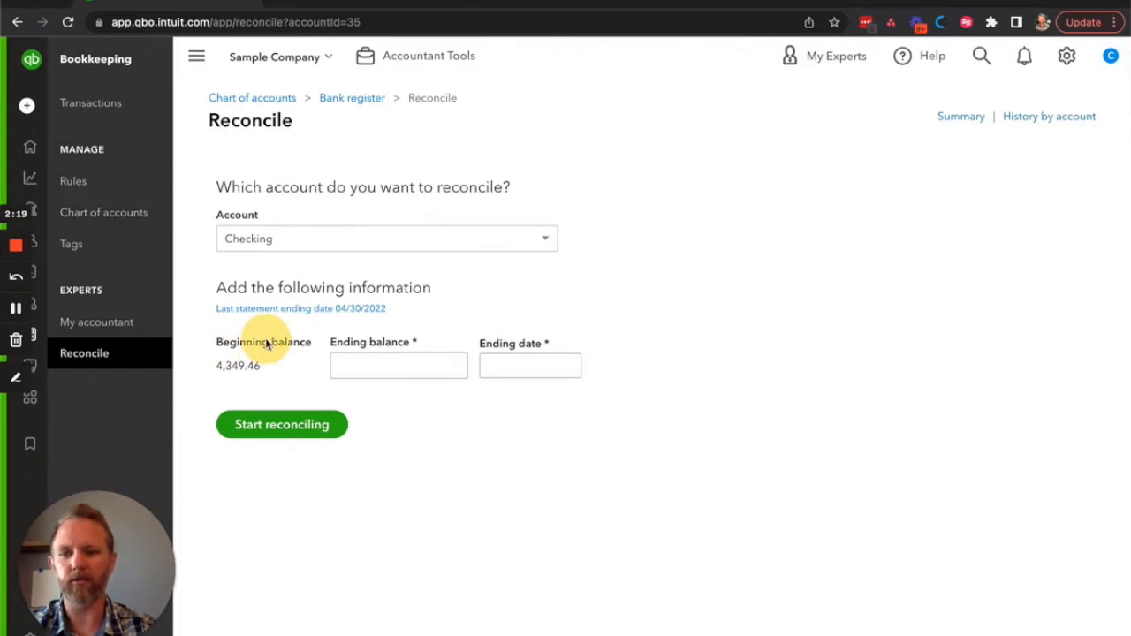
drag(218, 345, 290, 349)
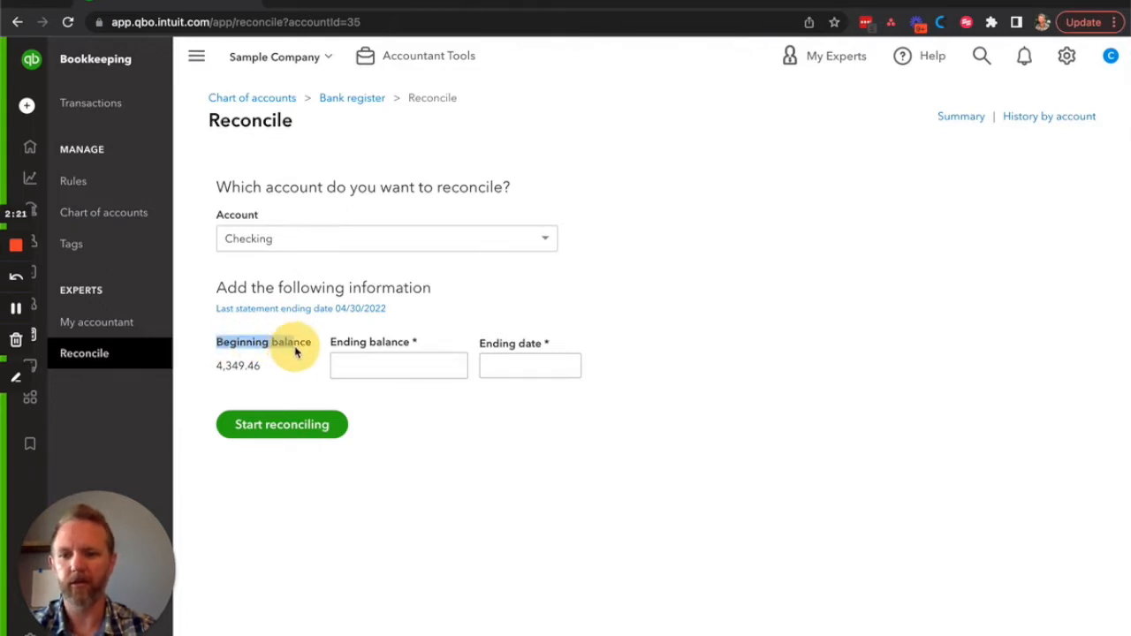
click(466, 397)
click(403, 366)
click(510, 367)
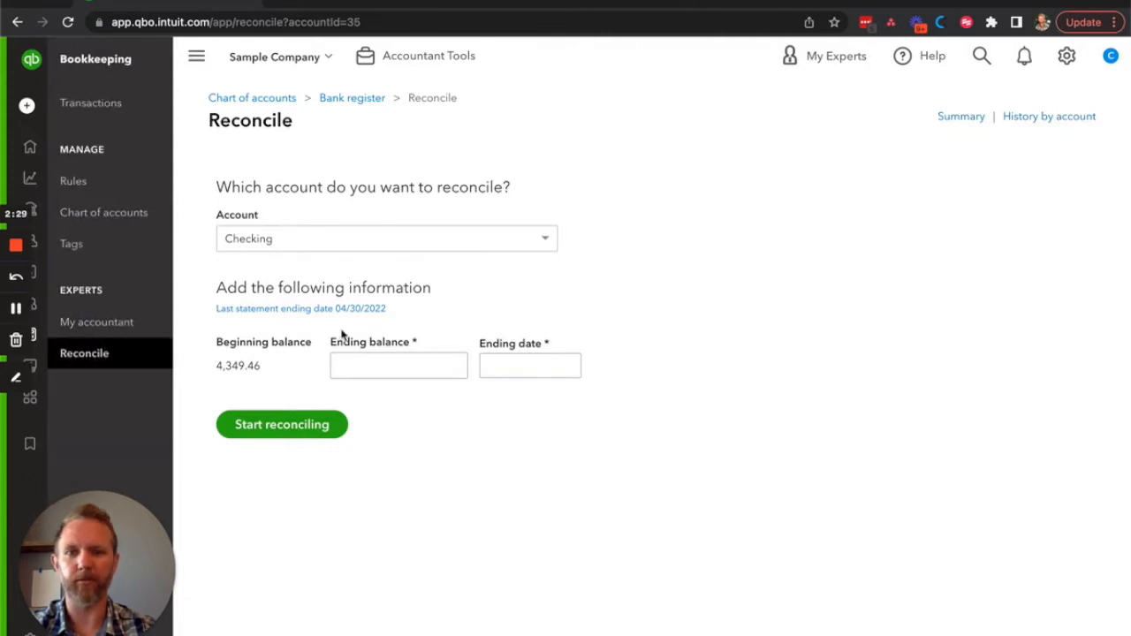
Switch to the May 2022 bank statement PDF in Acrobat and review its transactions and statement period.
click(16, 309)
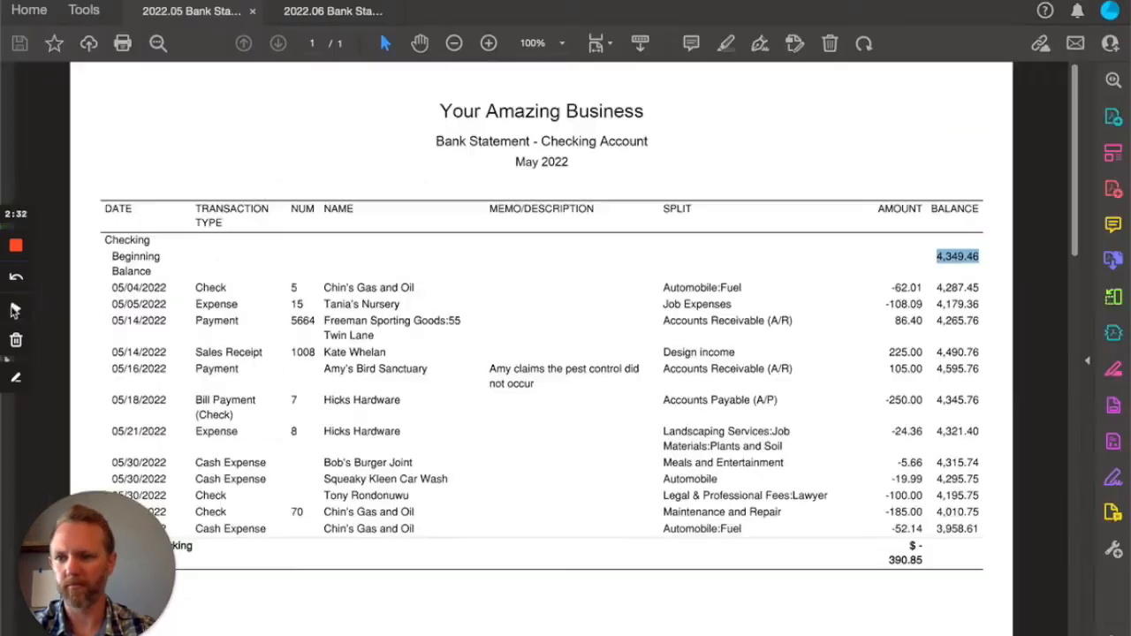
click(439, 378)
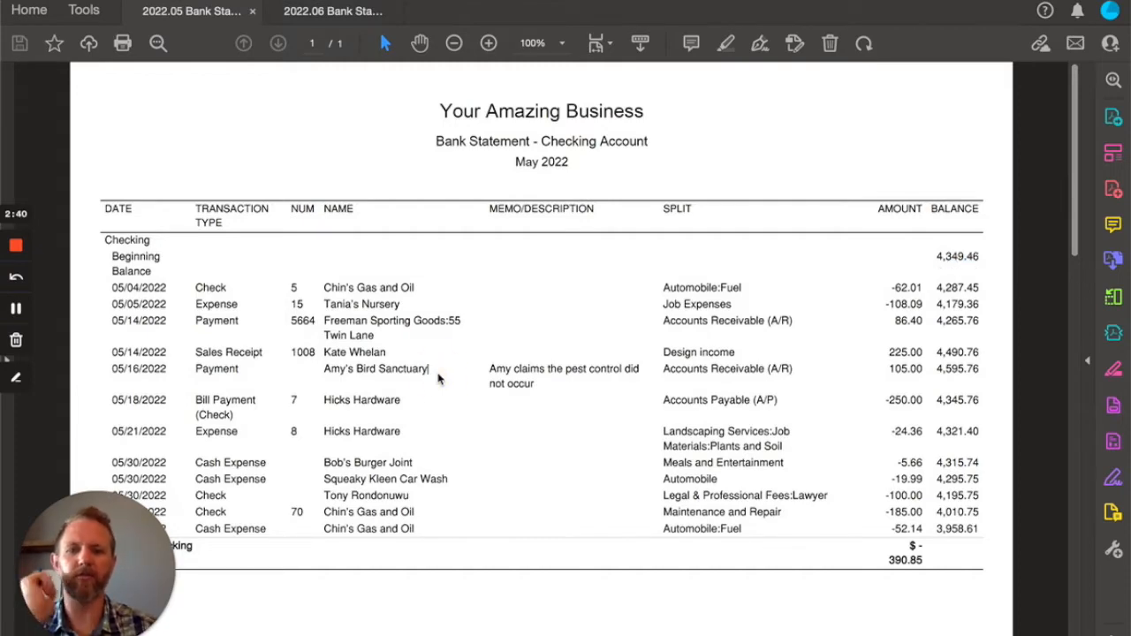
scroll(578, 374, down, 3)
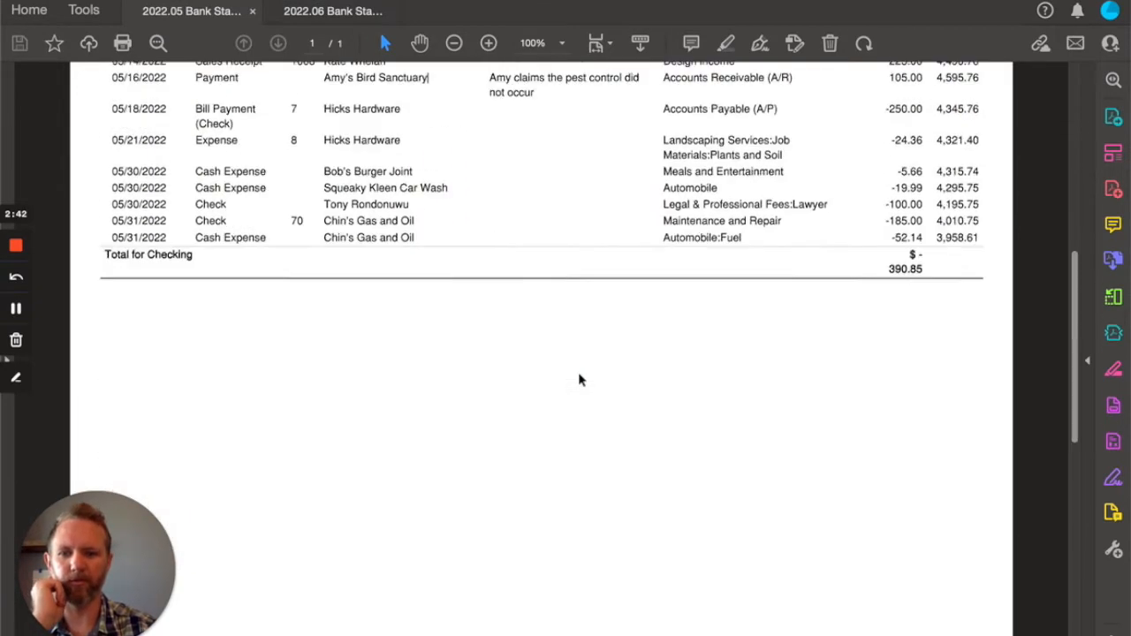
scroll(579, 378, up, 3)
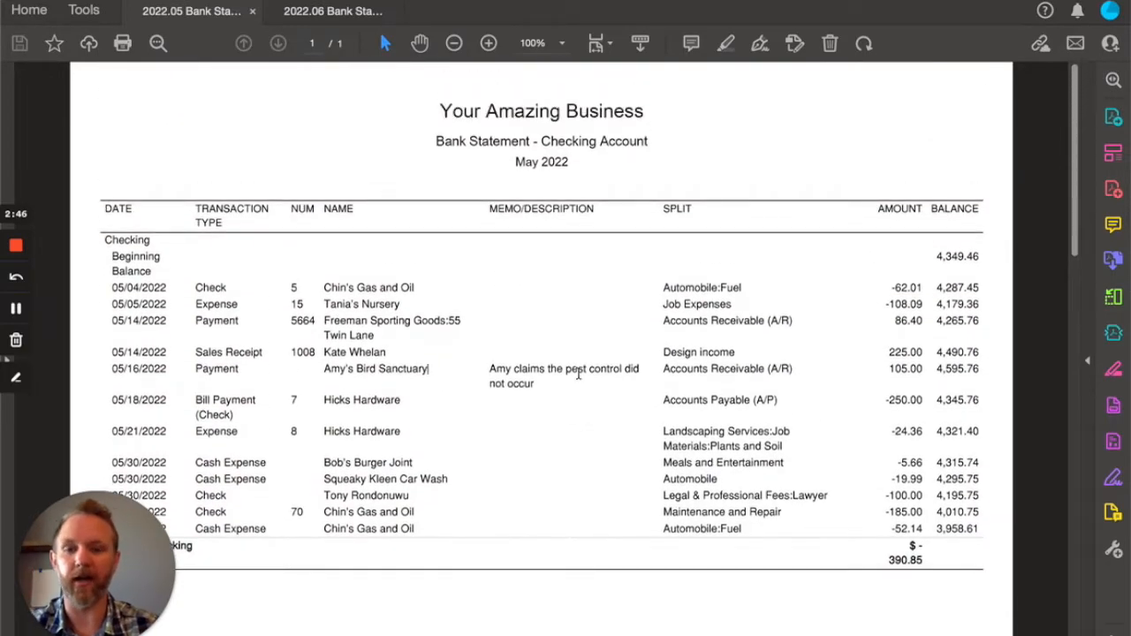
drag(515, 162, 573, 168)
click(576, 171)
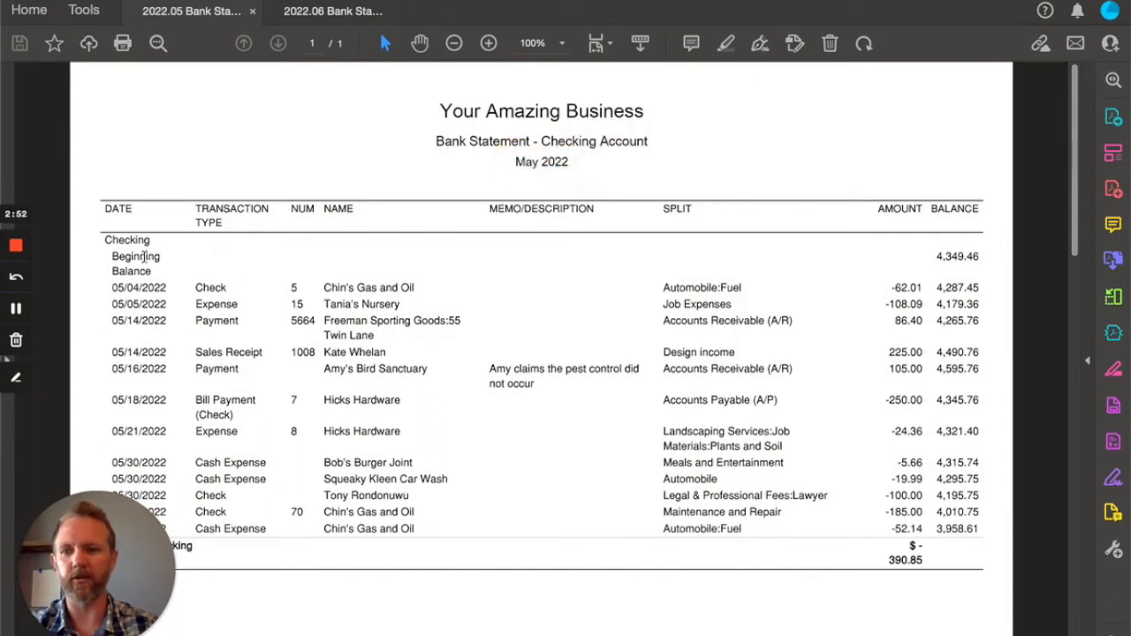
Locate the beginning balance on the May 2022 Checking statement.
double_click(115, 257)
drag(155, 266, 161, 271)
click(163, 276)
drag(942, 262, 989, 257)
click(909, 279)
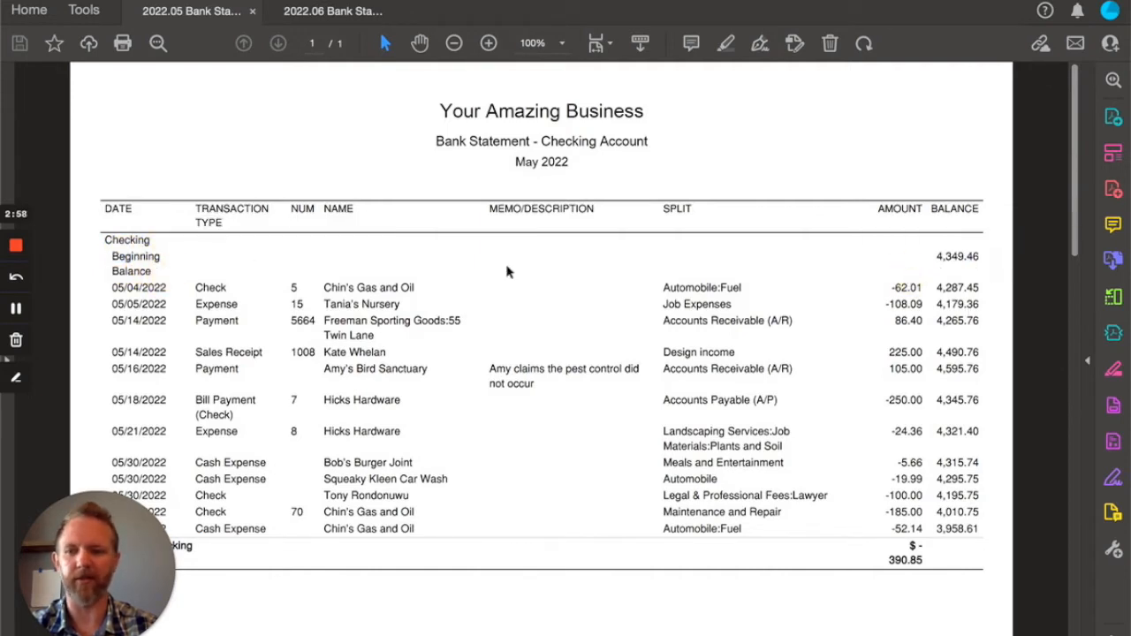
Switch back to QuickBooks and check the beginning balance listed for the Checking account.
click(26, 312)
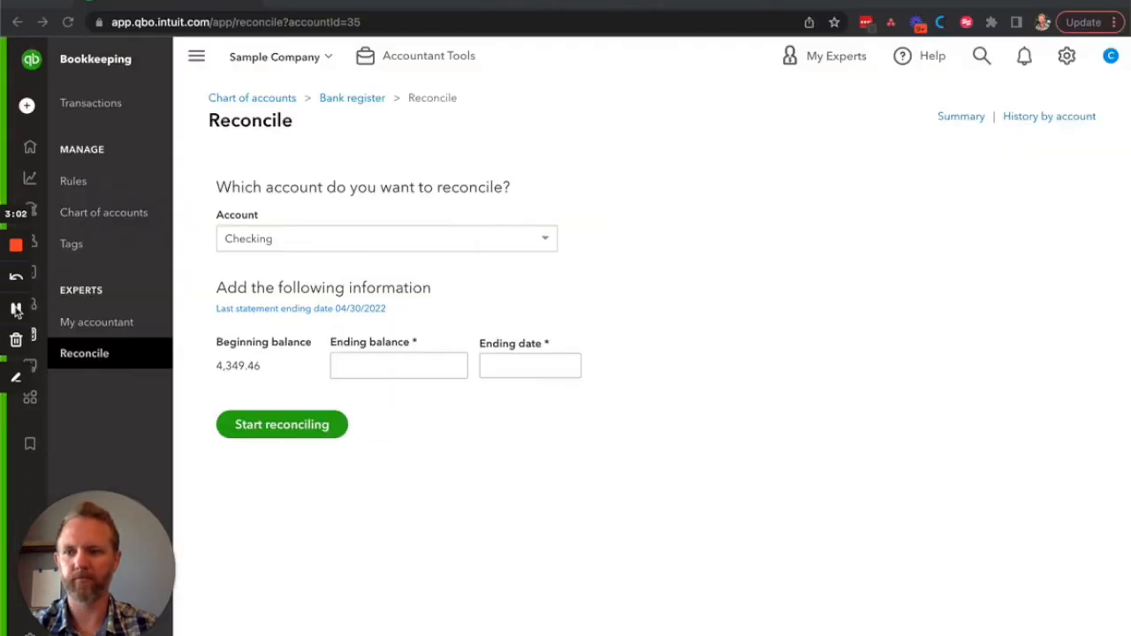
click(257, 360)
click(214, 365)
drag(215, 369, 256, 366)
click(284, 367)
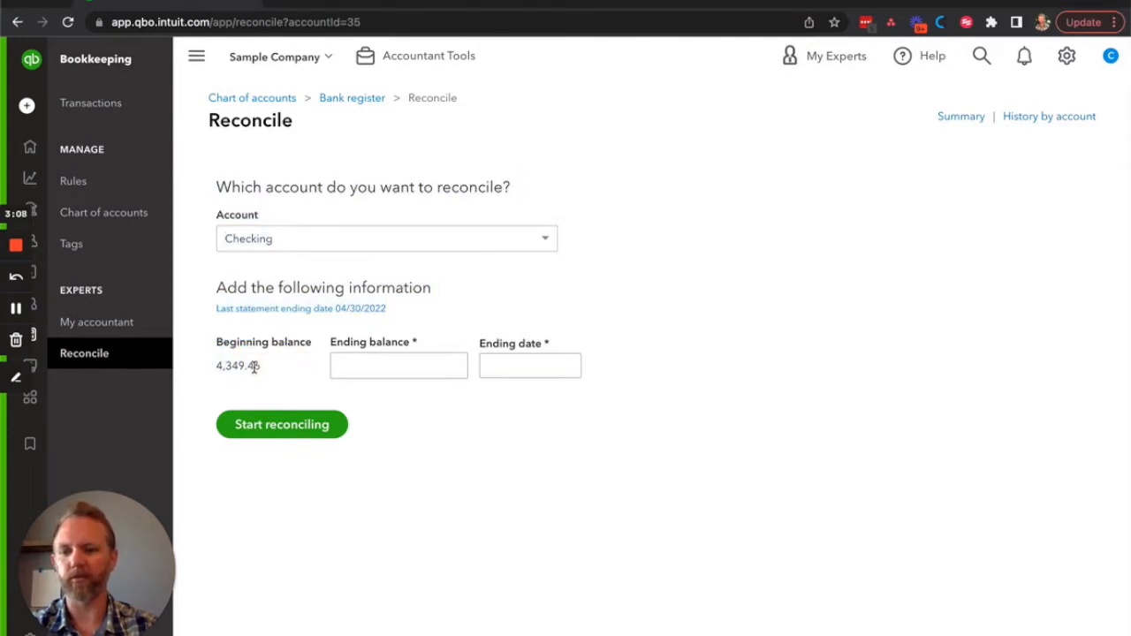
Return to the bank statement PDF and compare its beginning balance with the one in QuickBooks.
click(16, 309)
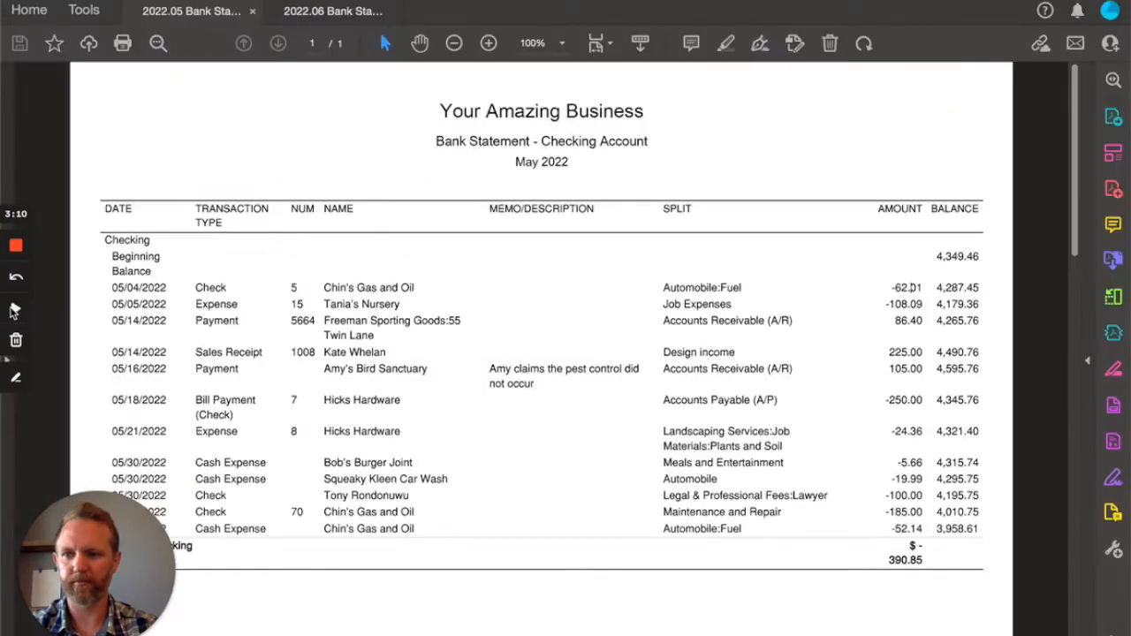
click(956, 257)
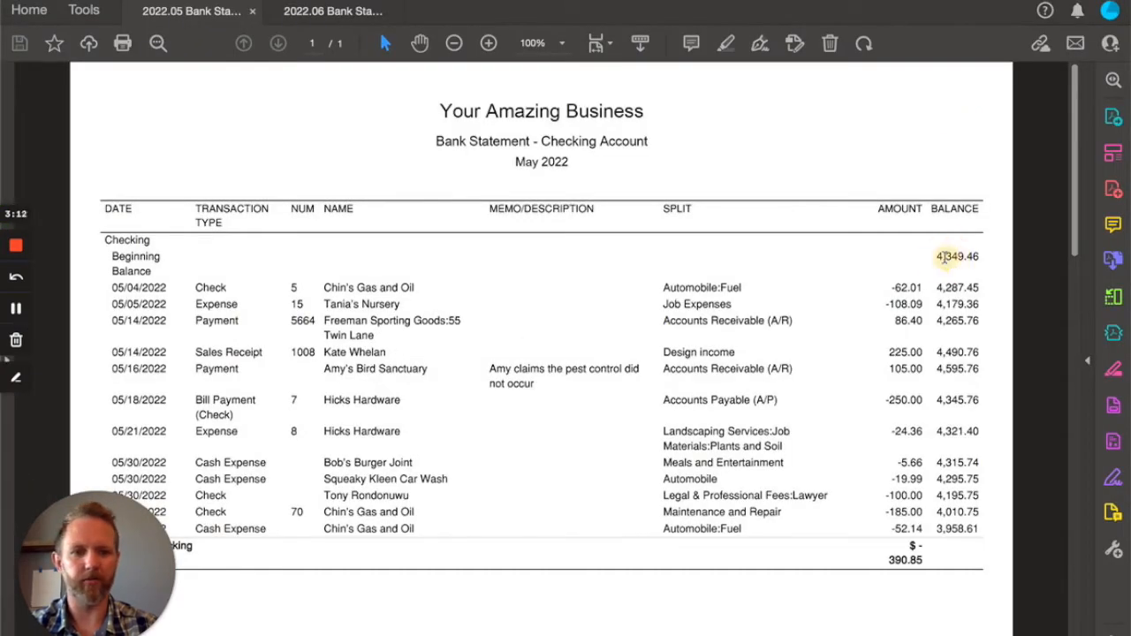
drag(938, 256, 983, 258)
click(885, 320)
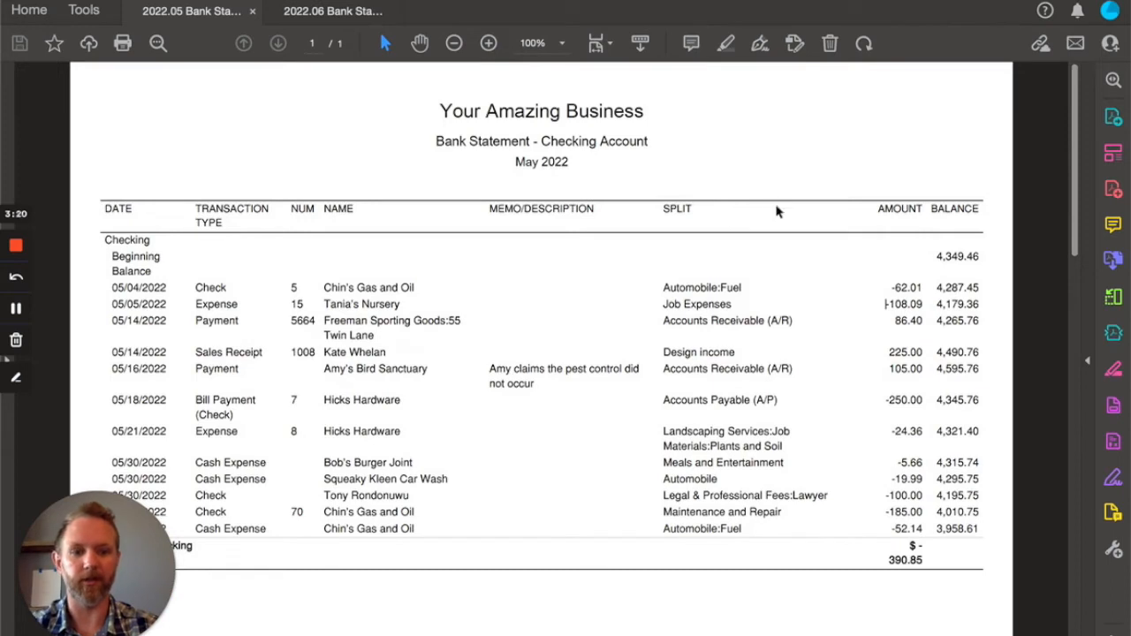
click(939, 258)
drag(940, 258, 973, 257)
click(936, 257)
click(940, 372)
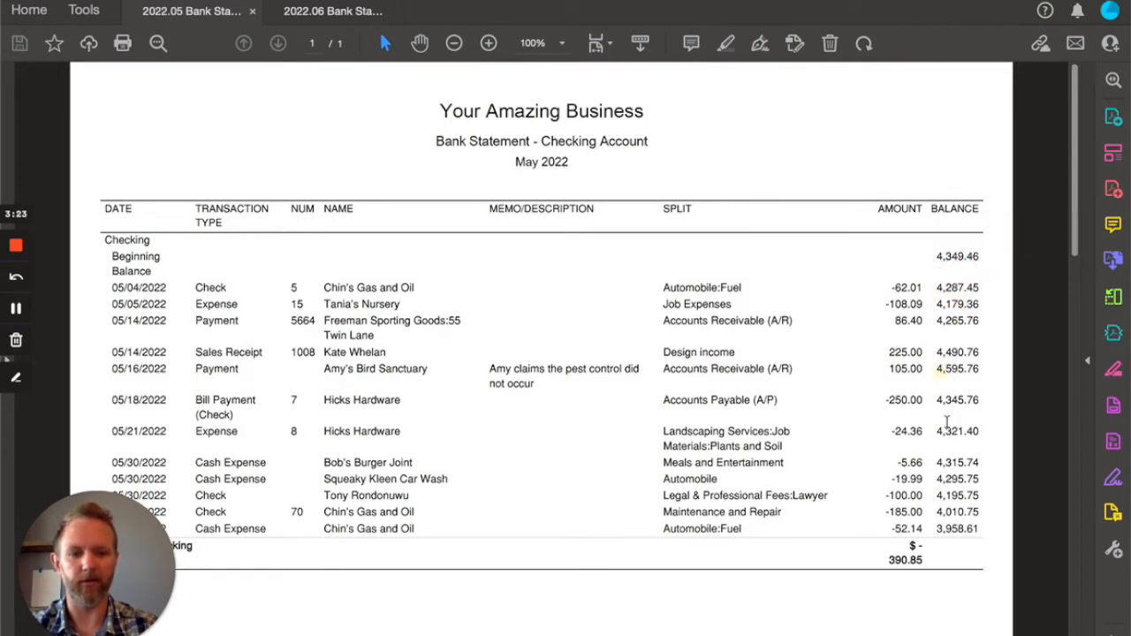
Copy the final balance 3,958.61 from the May statement and enter it as the ending balance in QuickBooks.
click(943, 530)
drag(942, 530, 979, 529)
key(ctrl+c)
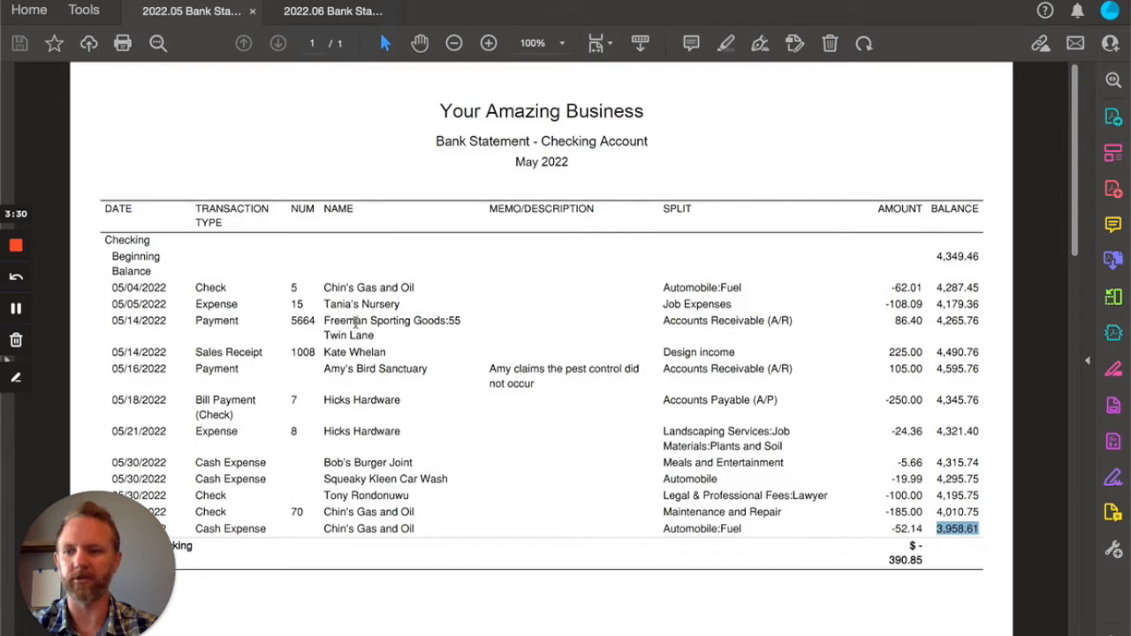
click(16, 308)
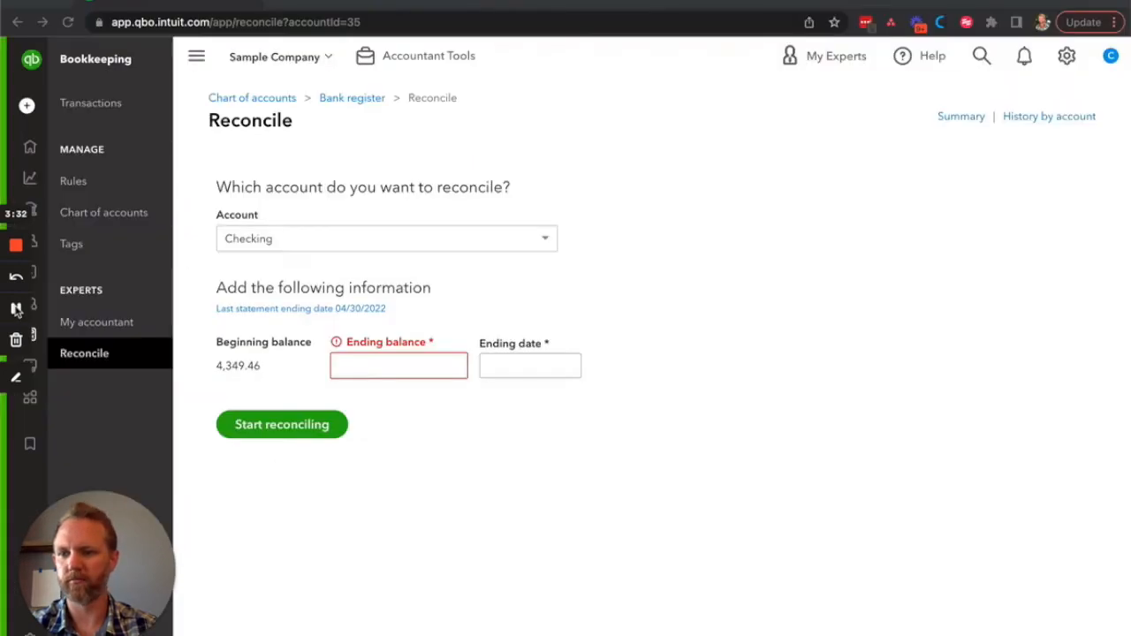
click(384, 369)
key(ctrl+v)
click(424, 389)
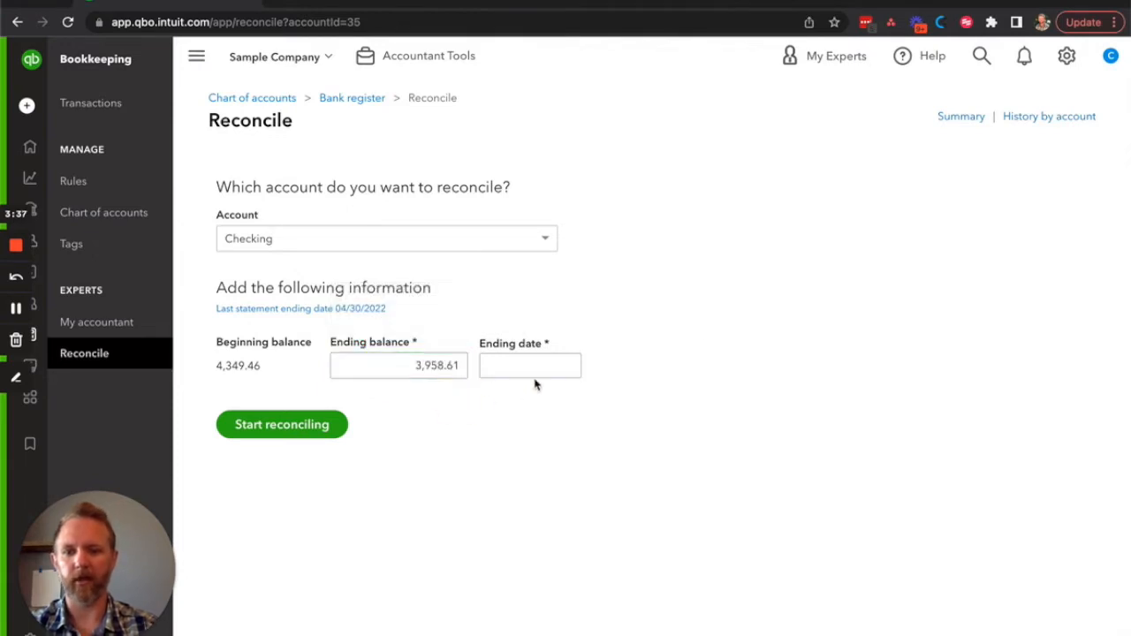
Set the statement ending date to 05/31/2022 and start reconciling the Checking account.
click(568, 368)
click(498, 405)
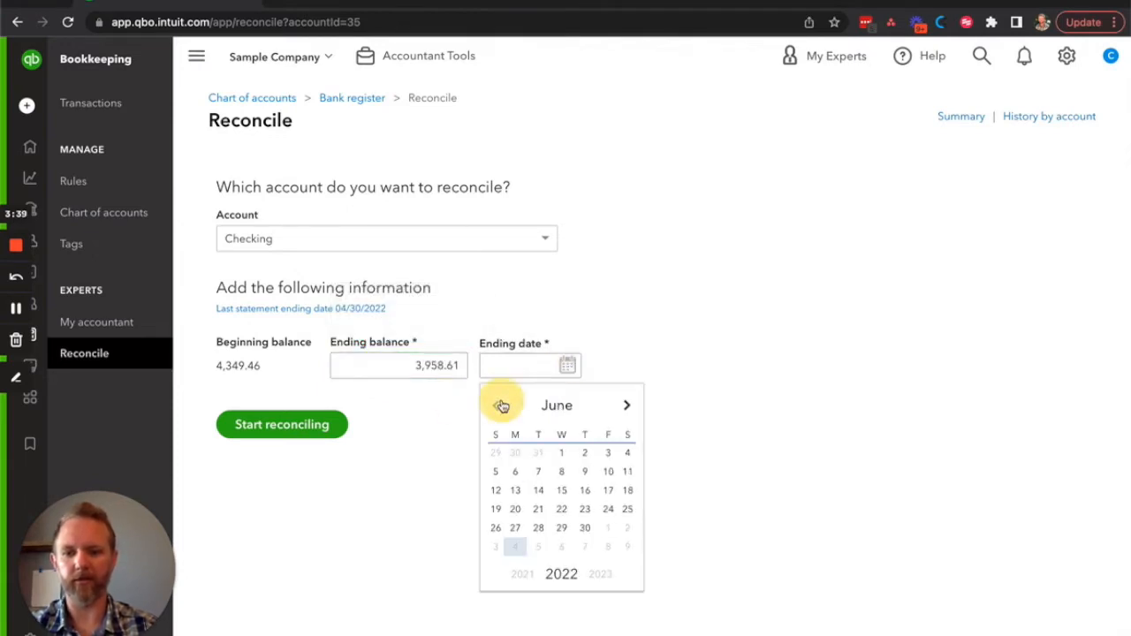
click(498, 405)
click(538, 528)
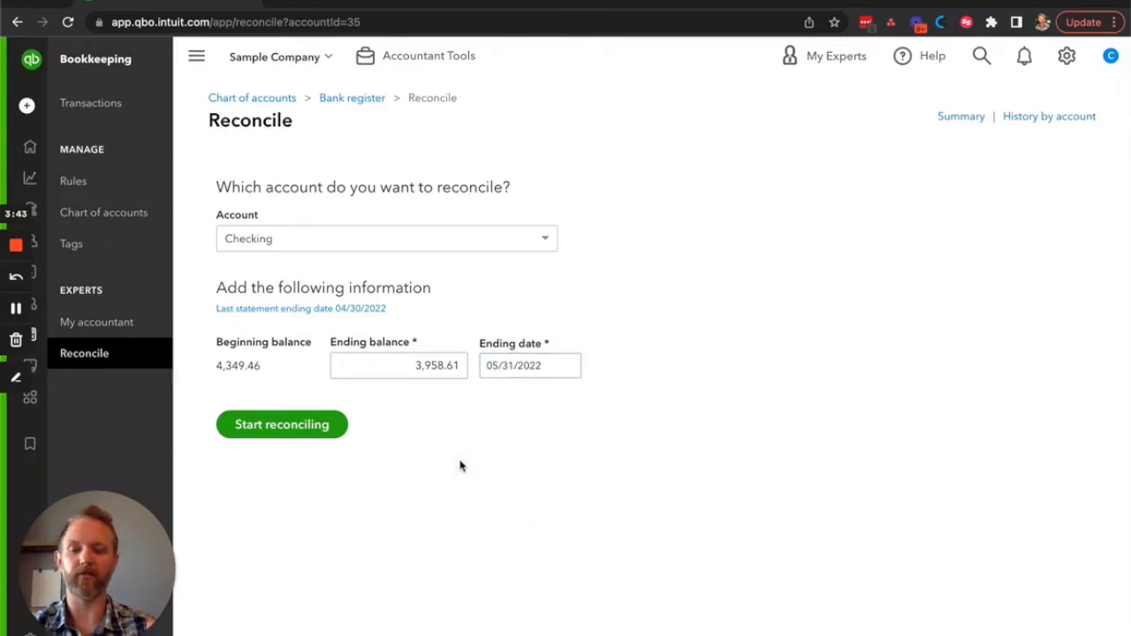
click(288, 431)
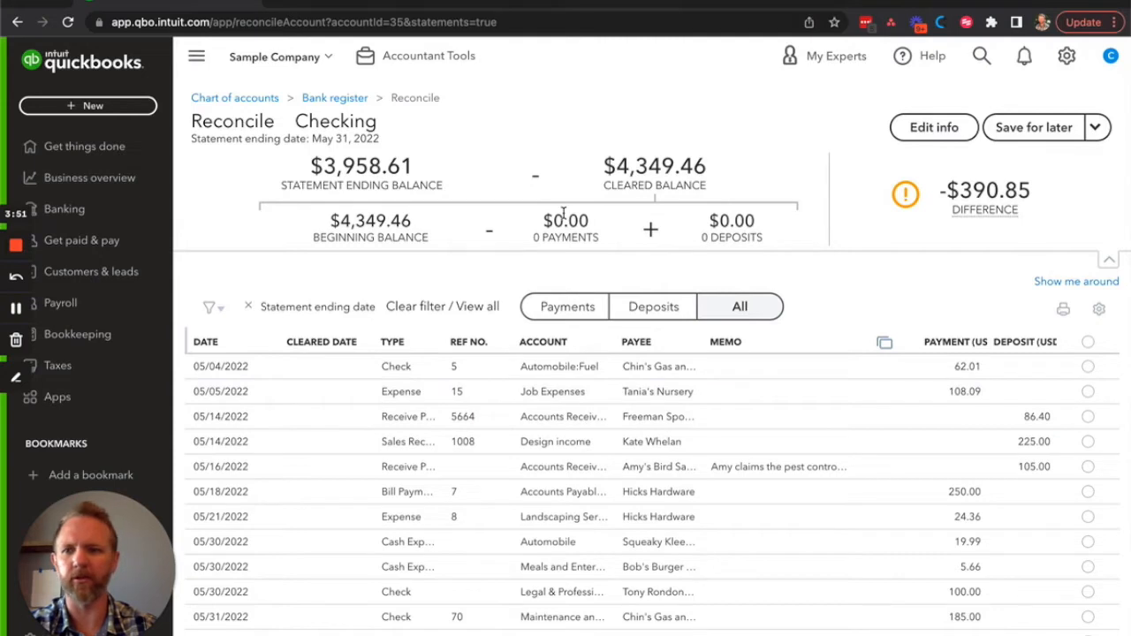
Collapse the navigation sidebar to widen the reconciliation table and expand it again.
click(196, 60)
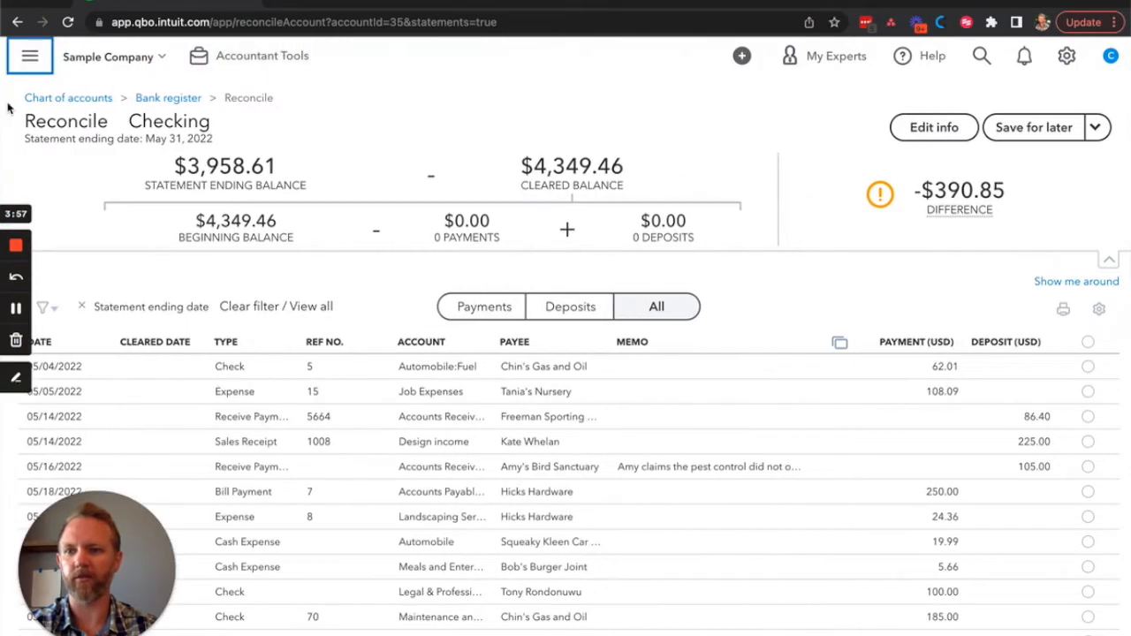
click(30, 57)
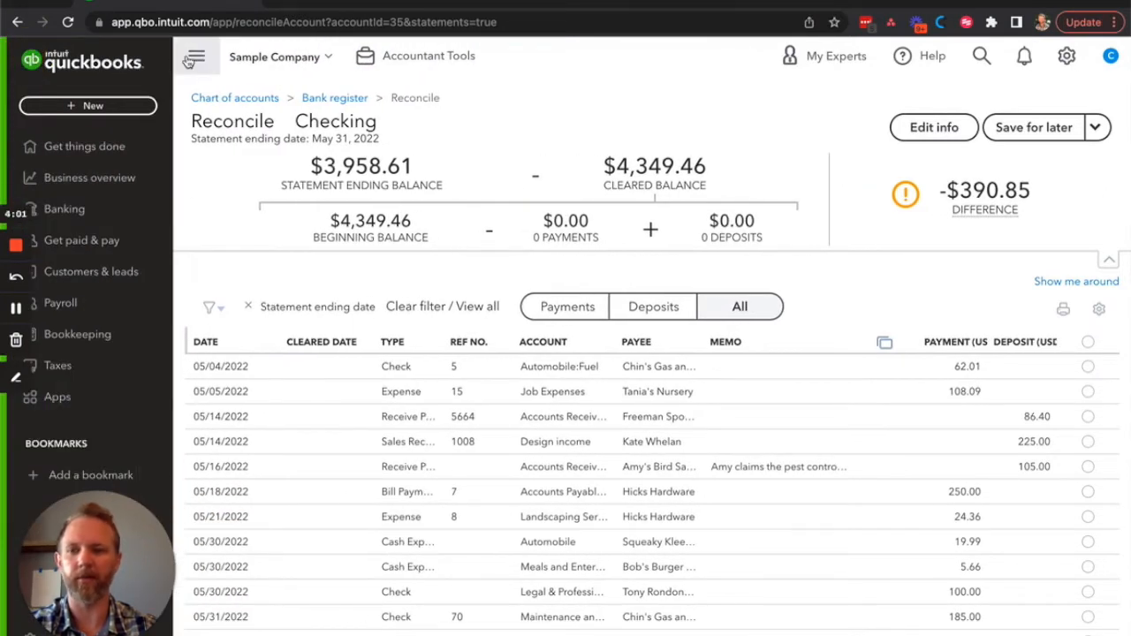
Collapse and re-expand the balance summary, and review the statement ending date, statement ending balance and cleared balance.
click(1109, 259)
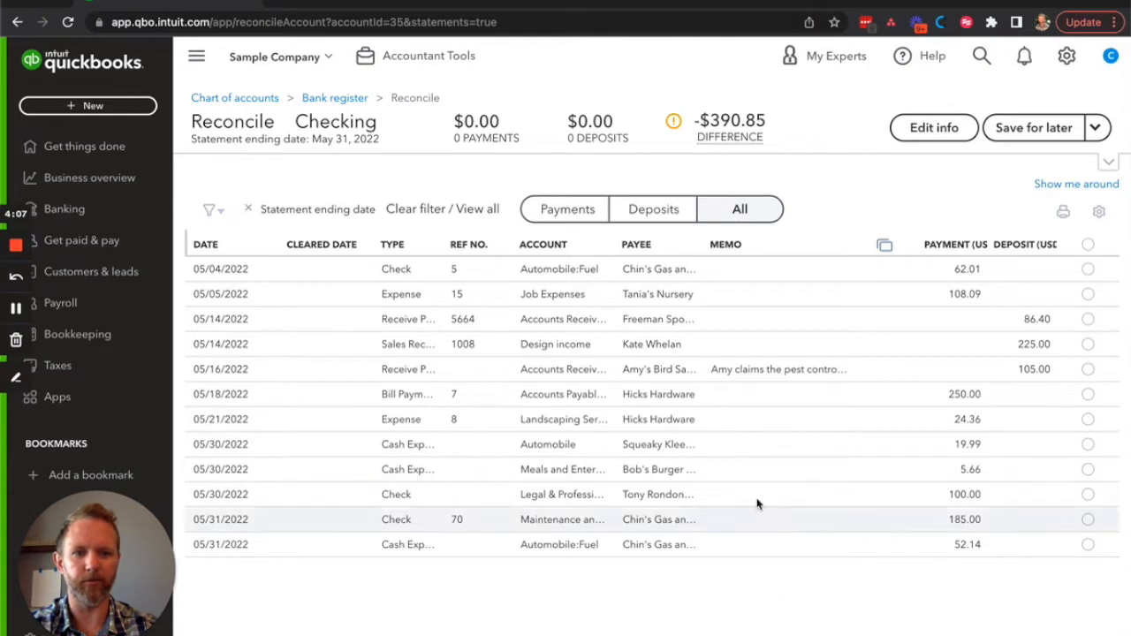
click(1109, 164)
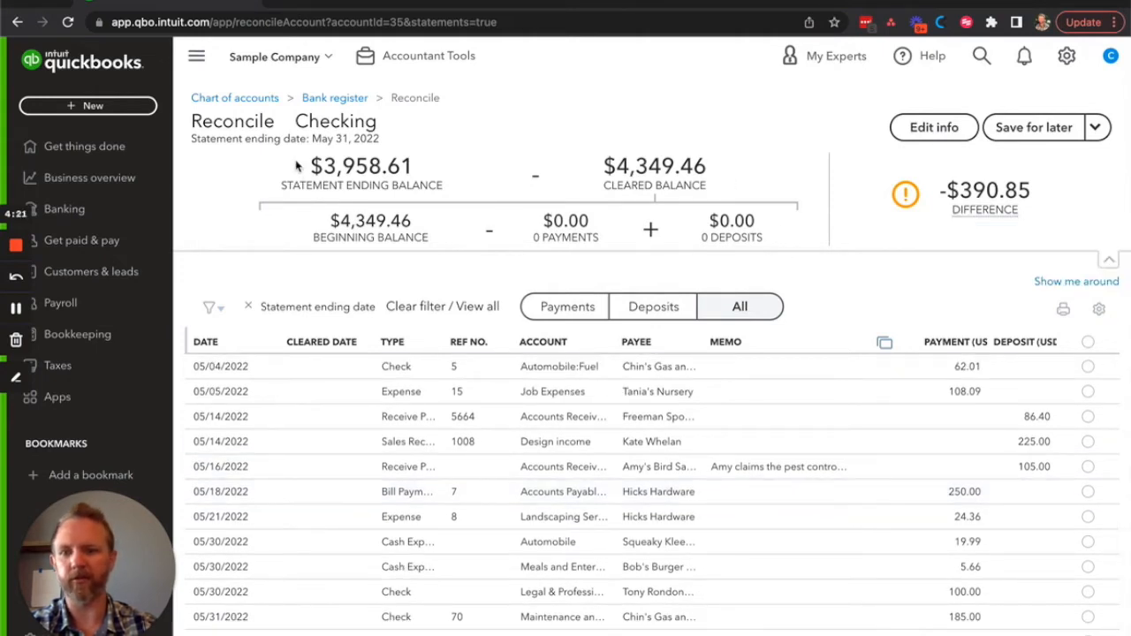
drag(242, 139, 382, 138)
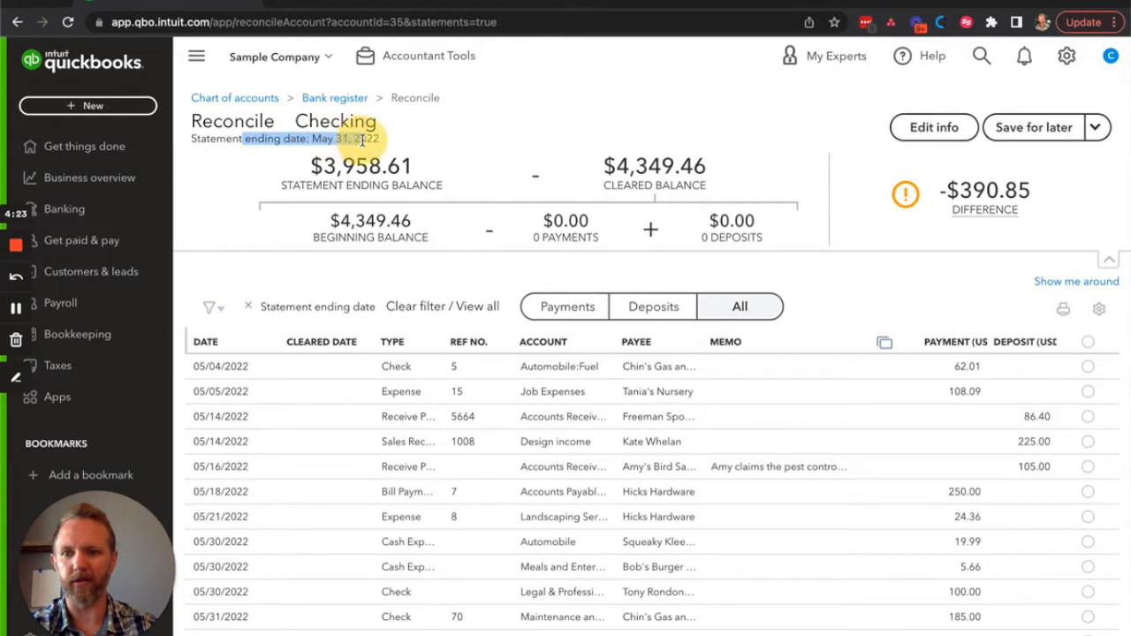
click(344, 174)
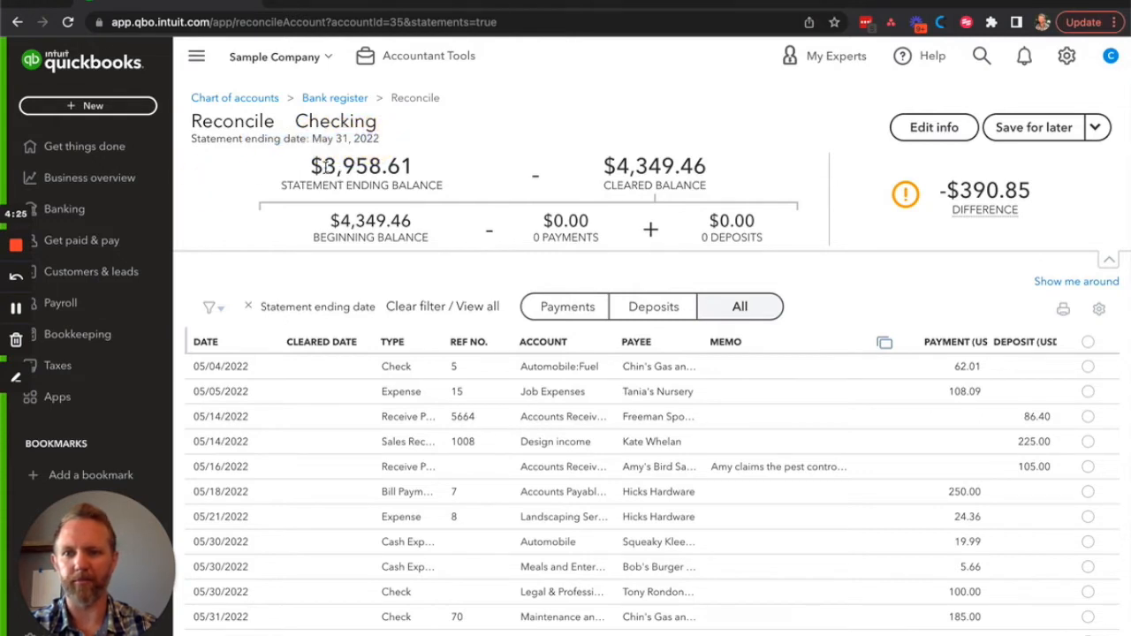
drag(308, 171, 409, 166)
click(606, 165)
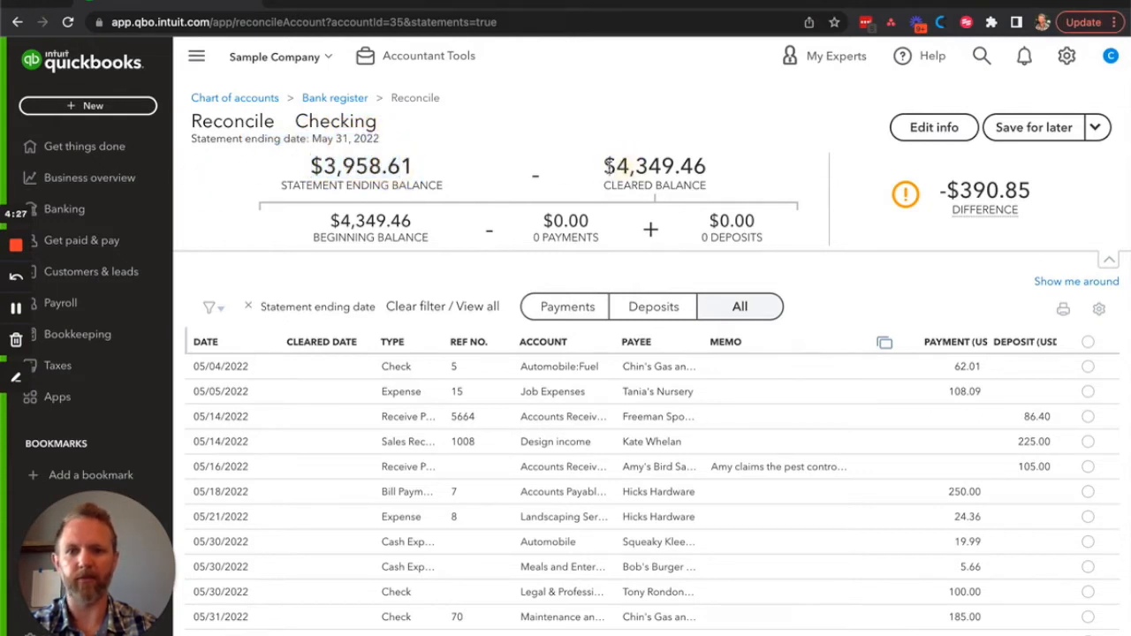
drag(607, 165, 719, 167)
click(682, 176)
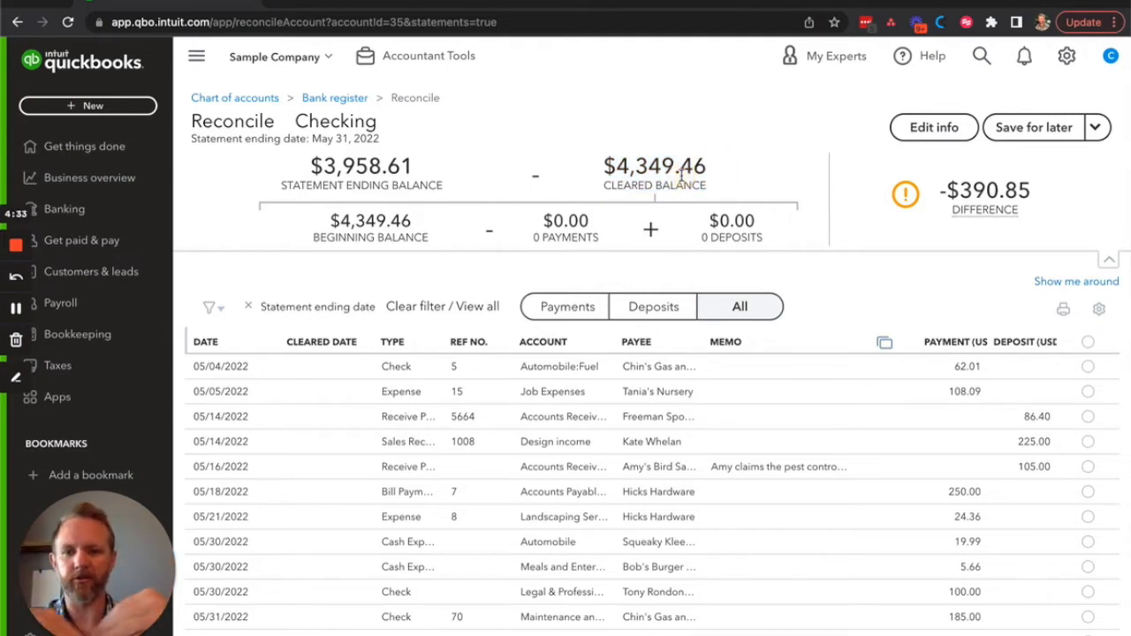
Examine the payments and deposits totals that feed the cleared balance in the reconciliation summary.
drag(545, 221, 594, 240)
drag(710, 221, 756, 244)
click(730, 241)
click(558, 221)
click(727, 226)
click(553, 227)
click(746, 227)
click(557, 228)
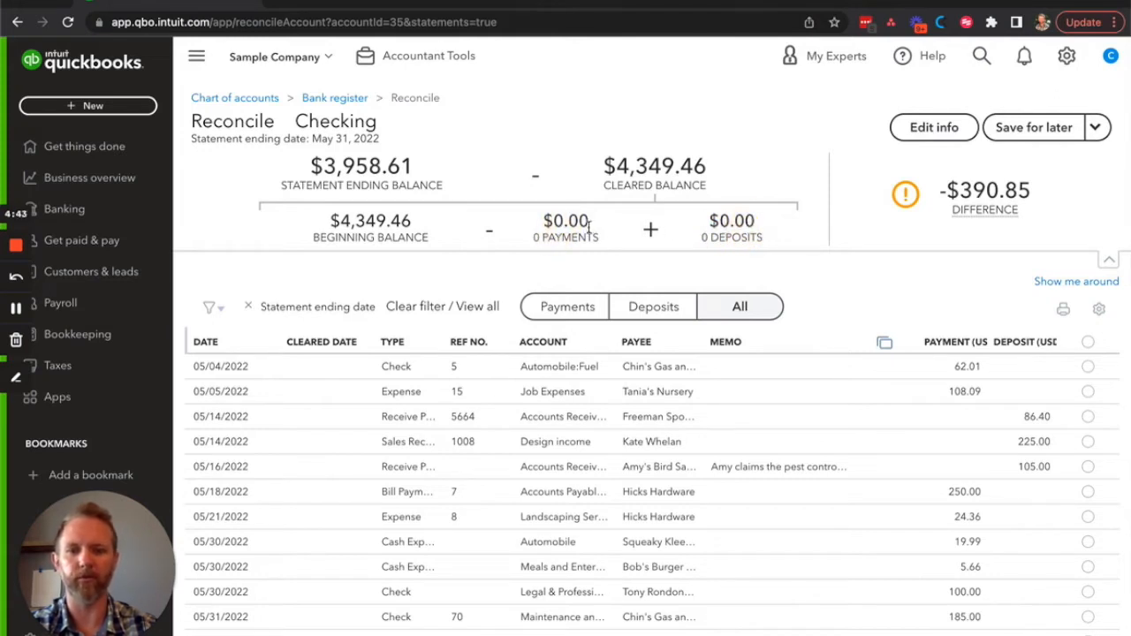
click(740, 229)
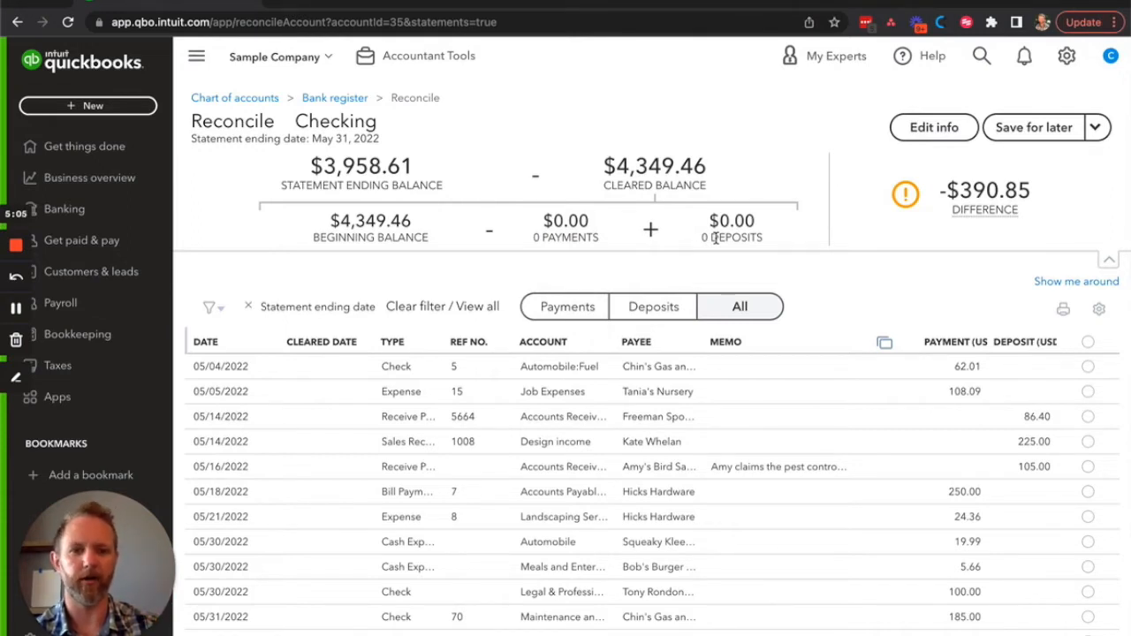
Mark all listed transactions as cleared and unmark them again.
scroll(757, 476, down, 1)
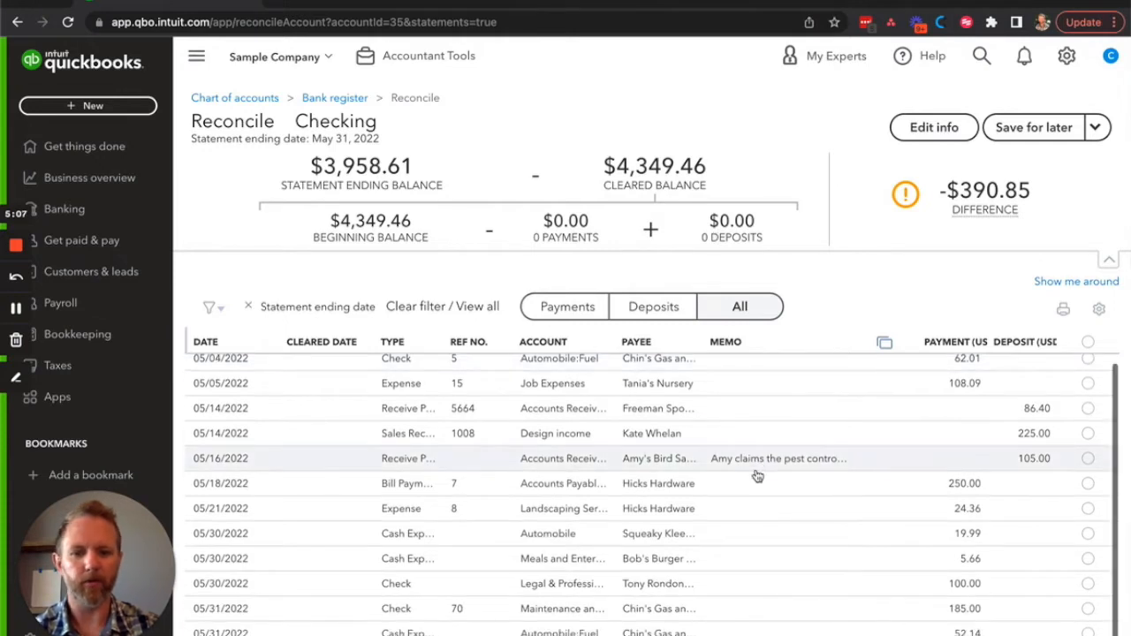
scroll(758, 475, up, 1)
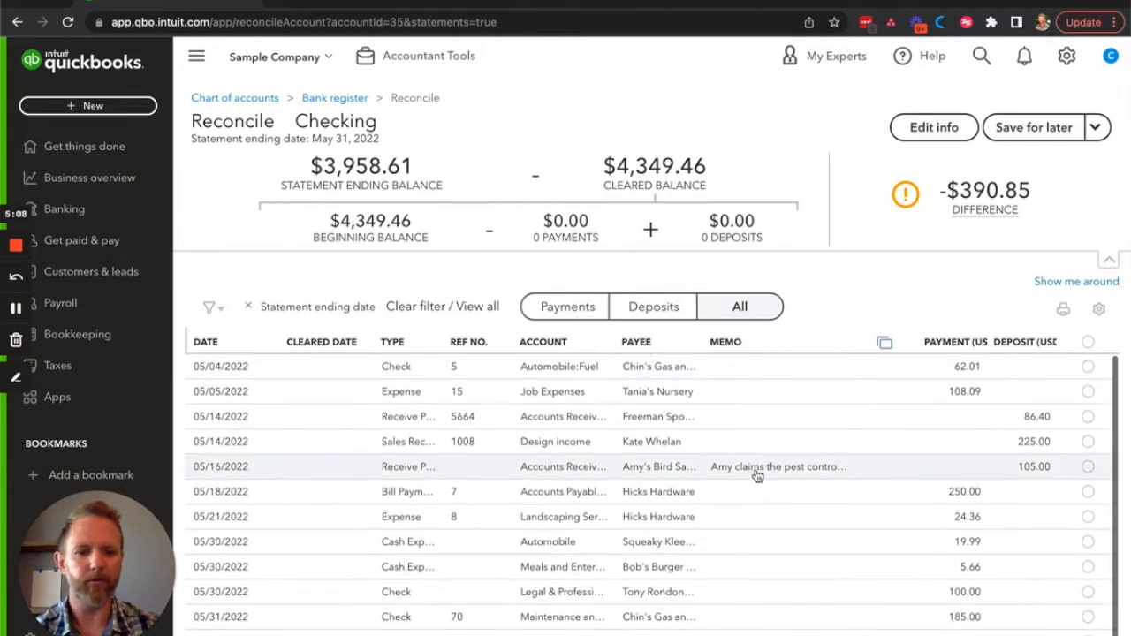
click(1088, 343)
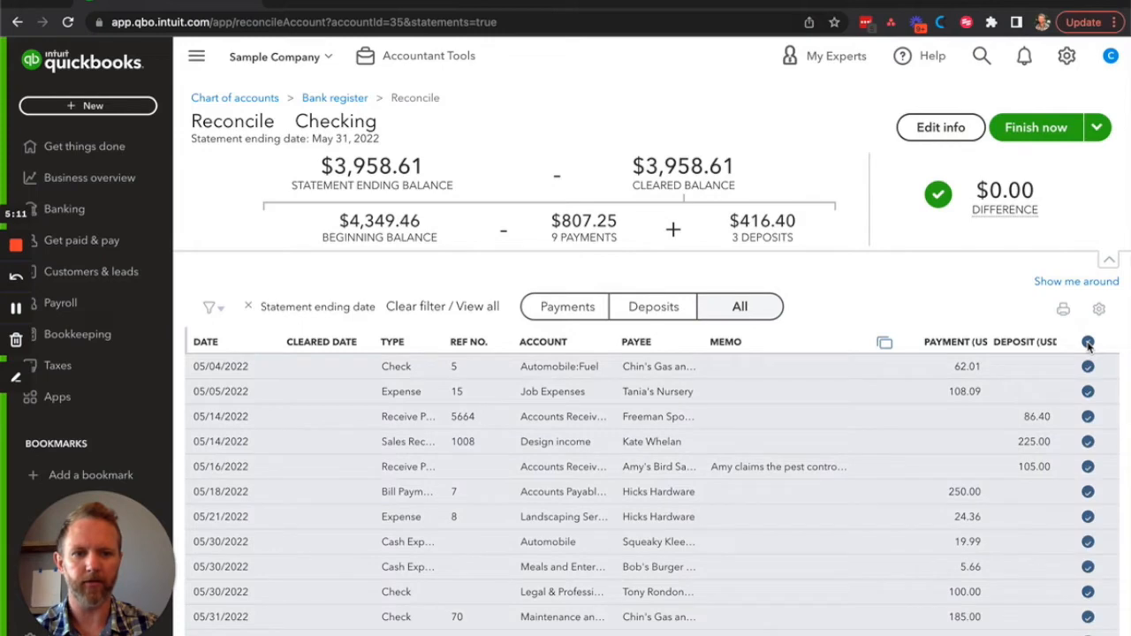
click(1088, 343)
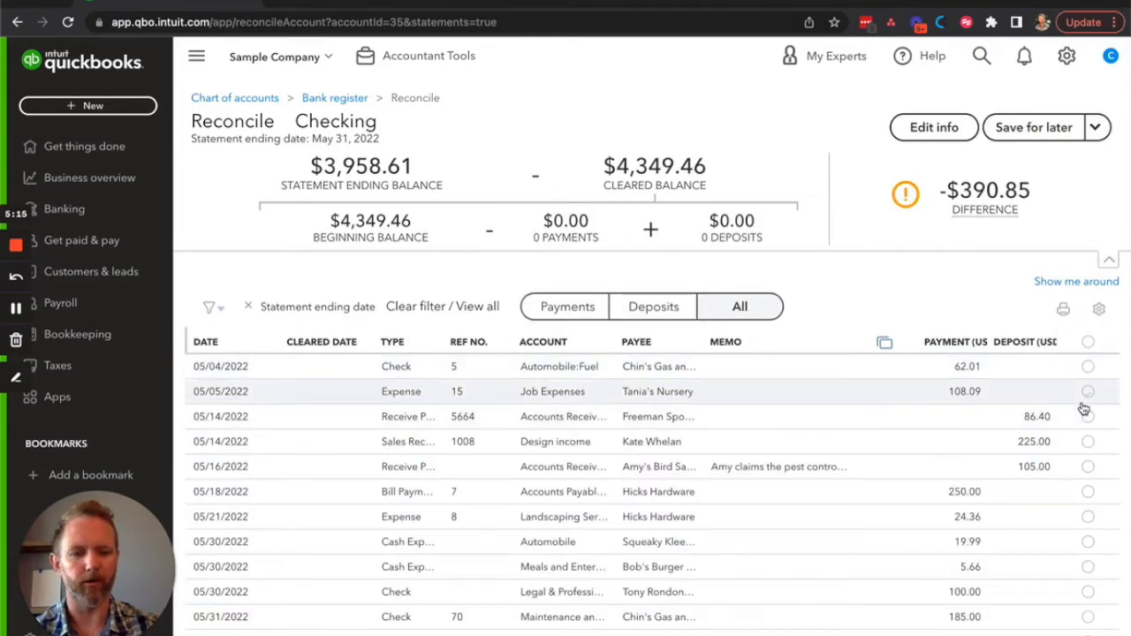
Mark the 05/04/2022 check for 62.01, the 05/05/2022 expense for 108.09 and the 05/14/2022 deposit of 86.40 as cleared.
click(1088, 365)
click(1090, 394)
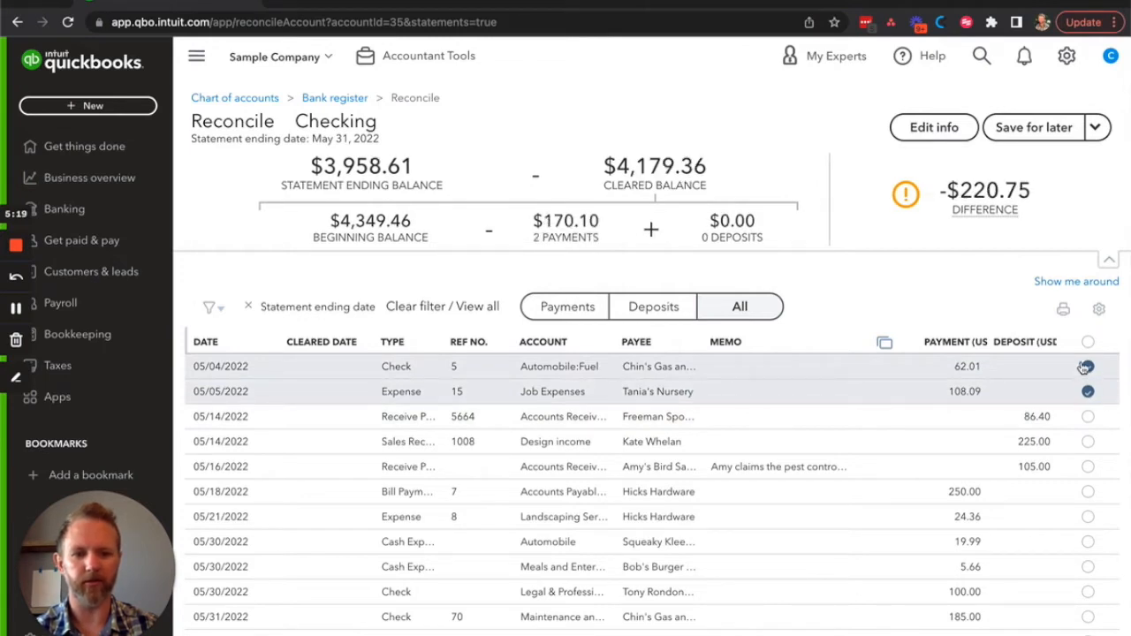
click(1088, 416)
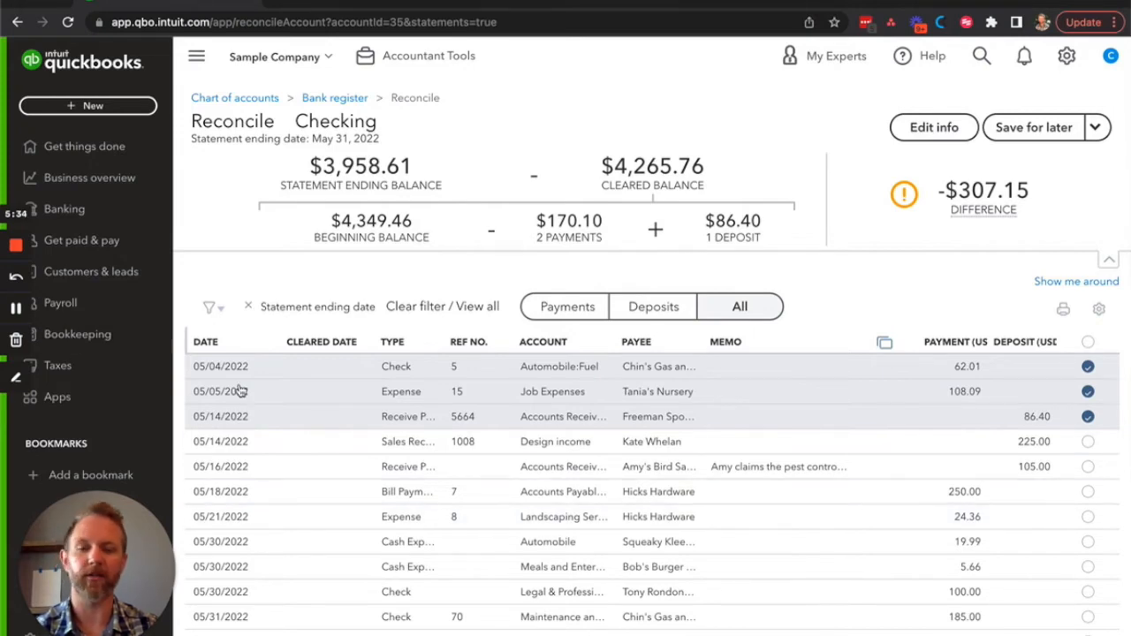
Switch to the May 2022 bank statement PDF and check the date, type, payee and amount of the 05/04/2022 Chin's Gas and Oil entry.
click(16, 309)
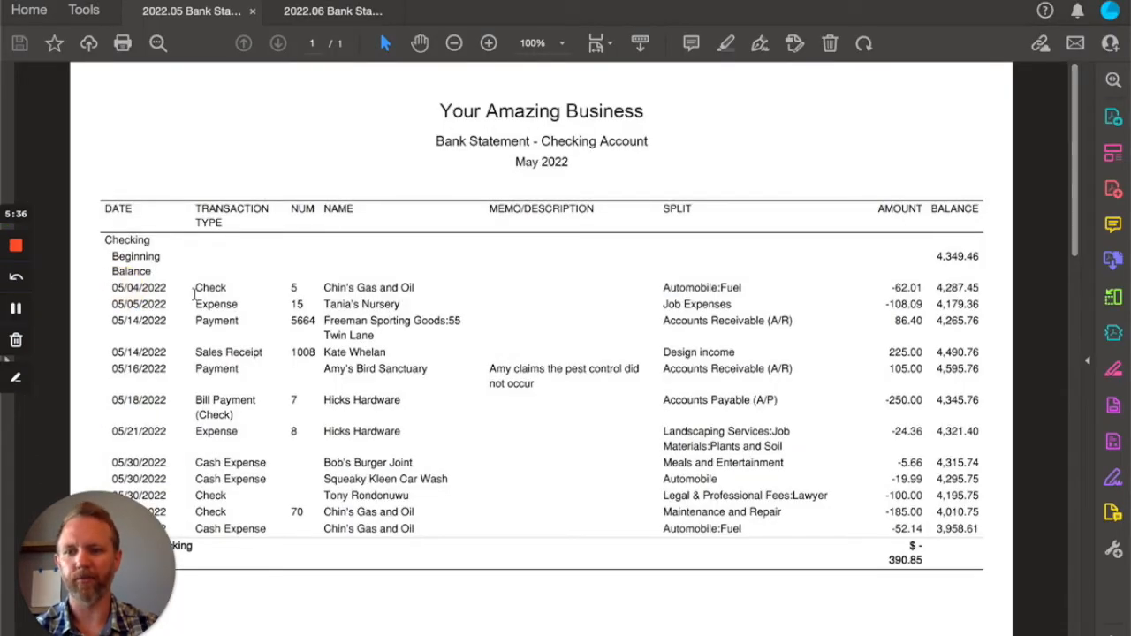
drag(324, 288, 429, 288)
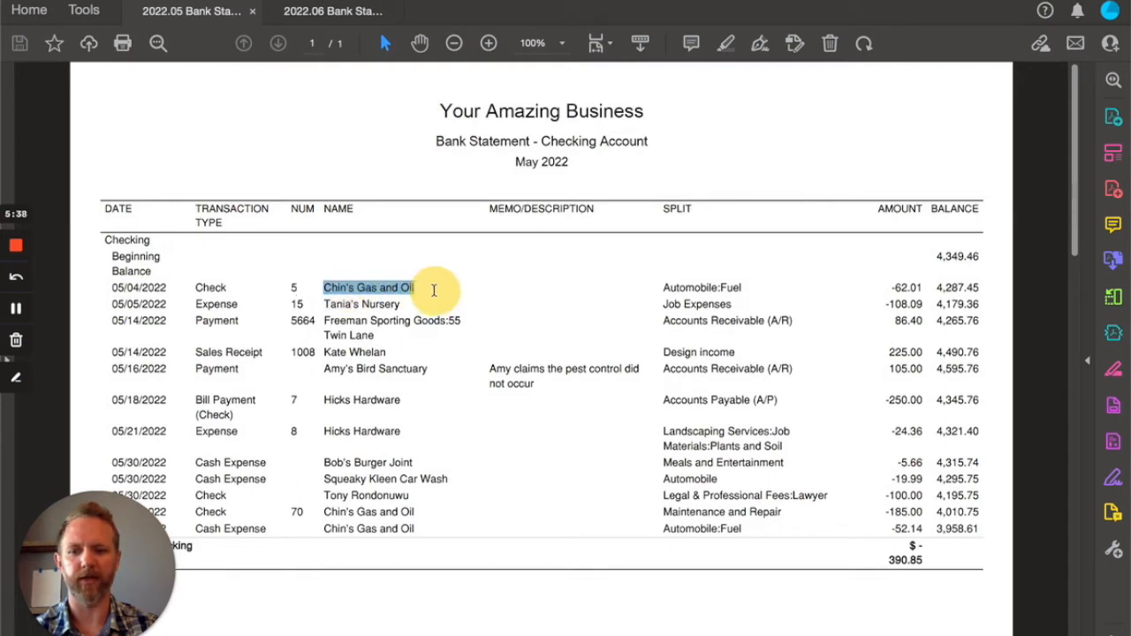
click(711, 290)
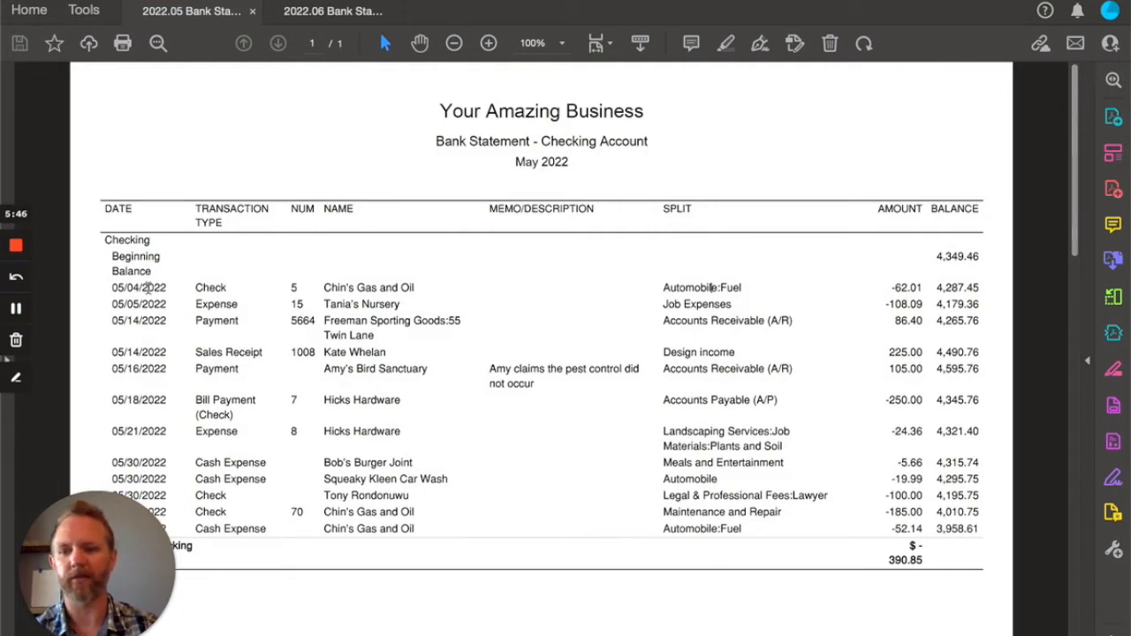
double_click(210, 289)
click(366, 333)
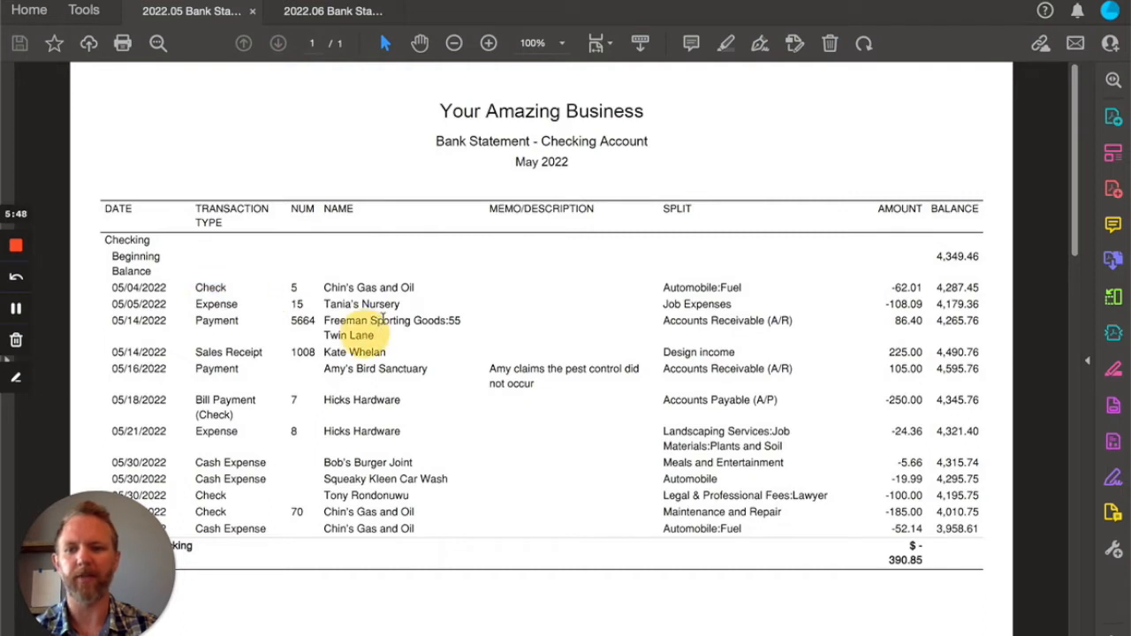
drag(322, 288, 415, 294)
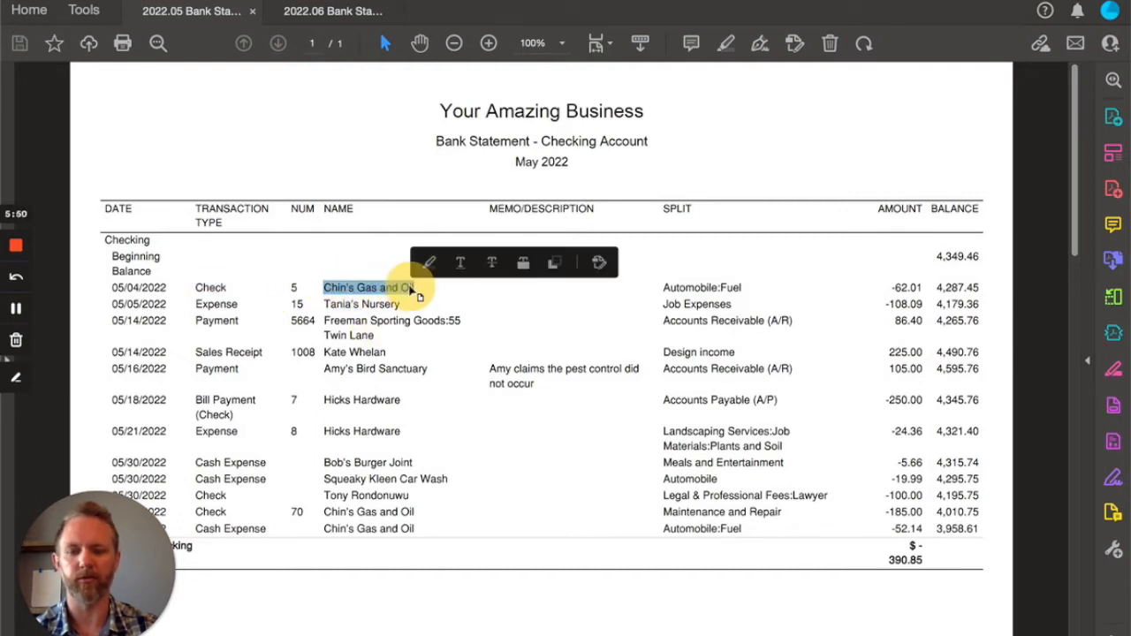
click(380, 294)
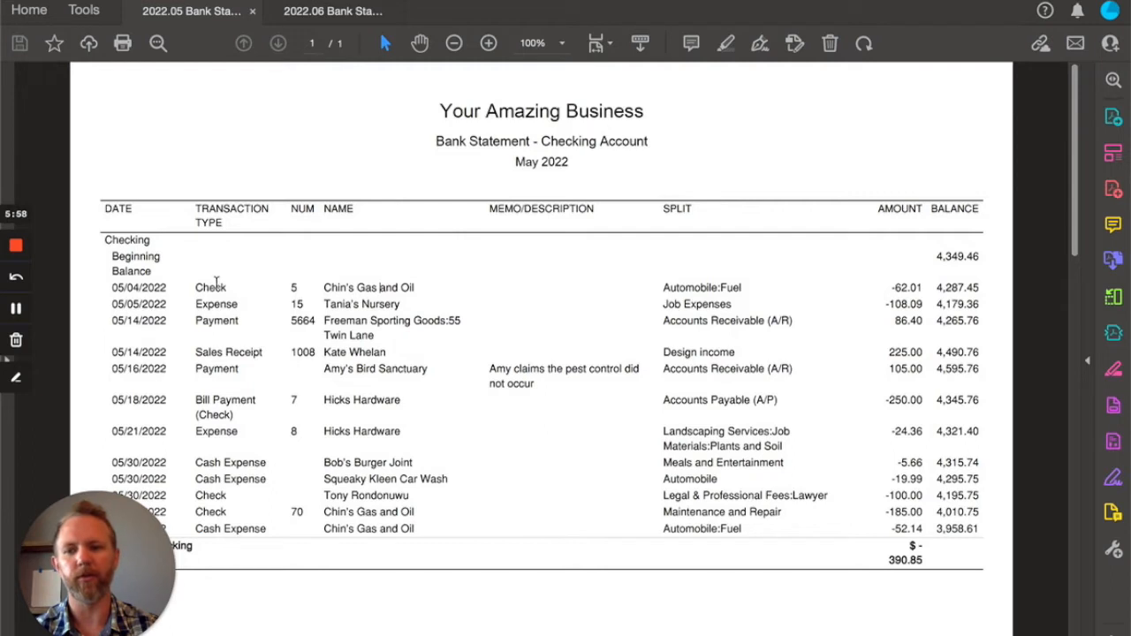
drag(199, 288, 348, 285)
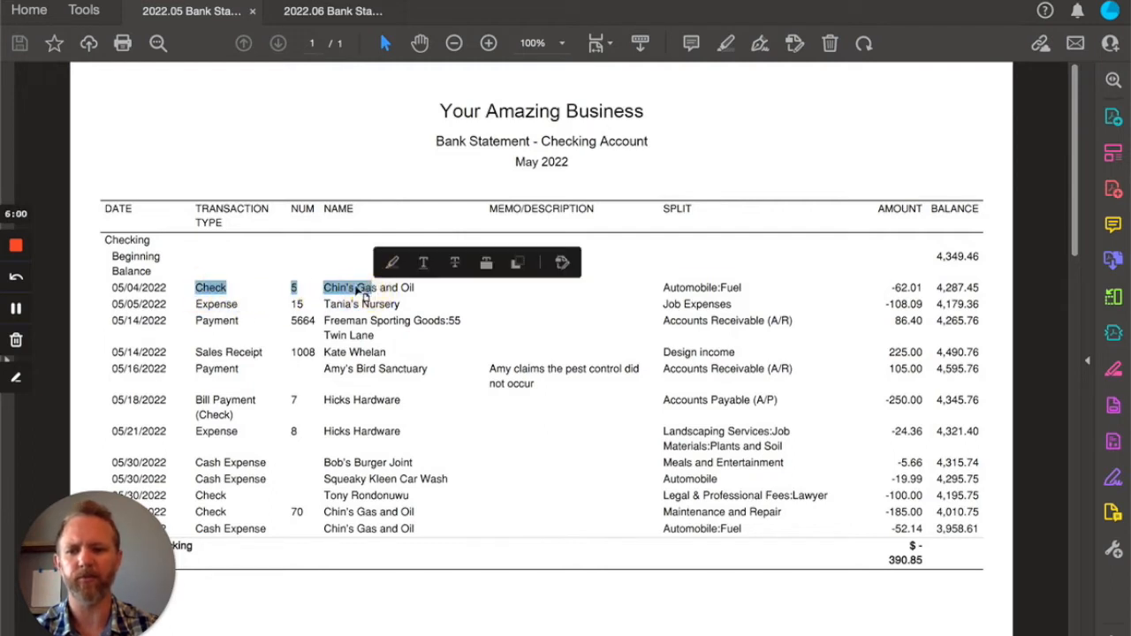
click(354, 285)
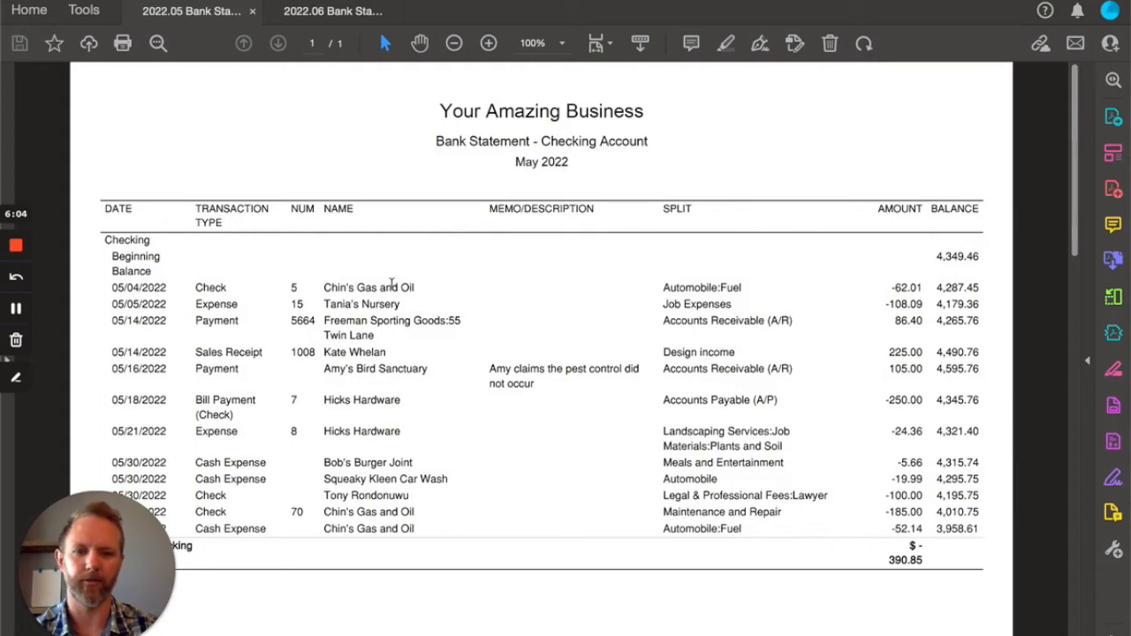
click(125, 288)
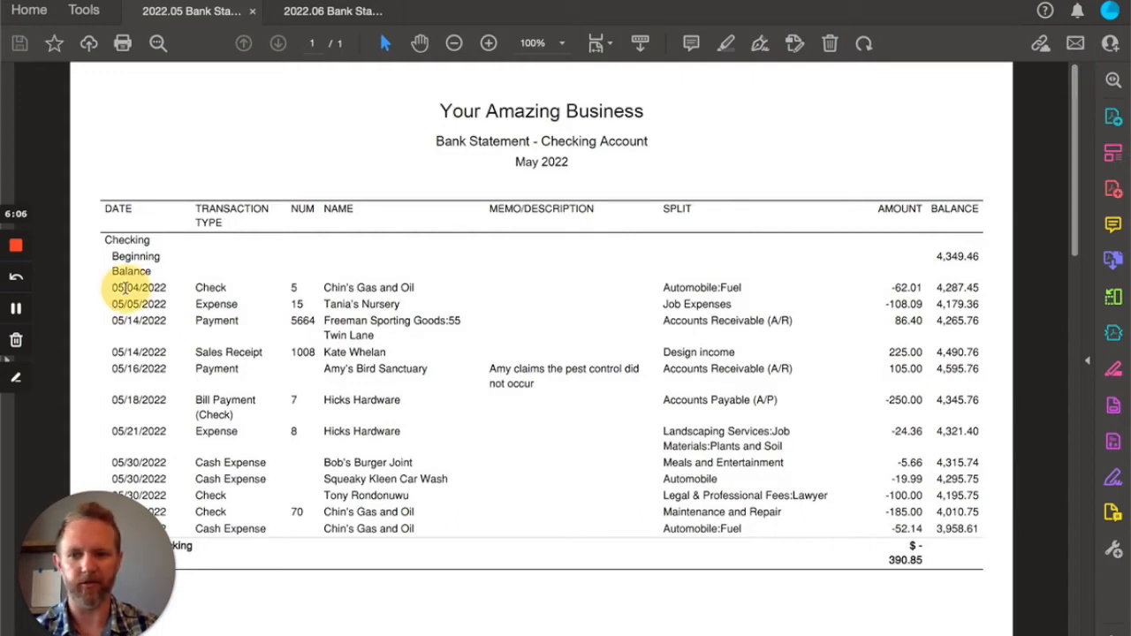
drag(891, 287, 923, 288)
click(765, 307)
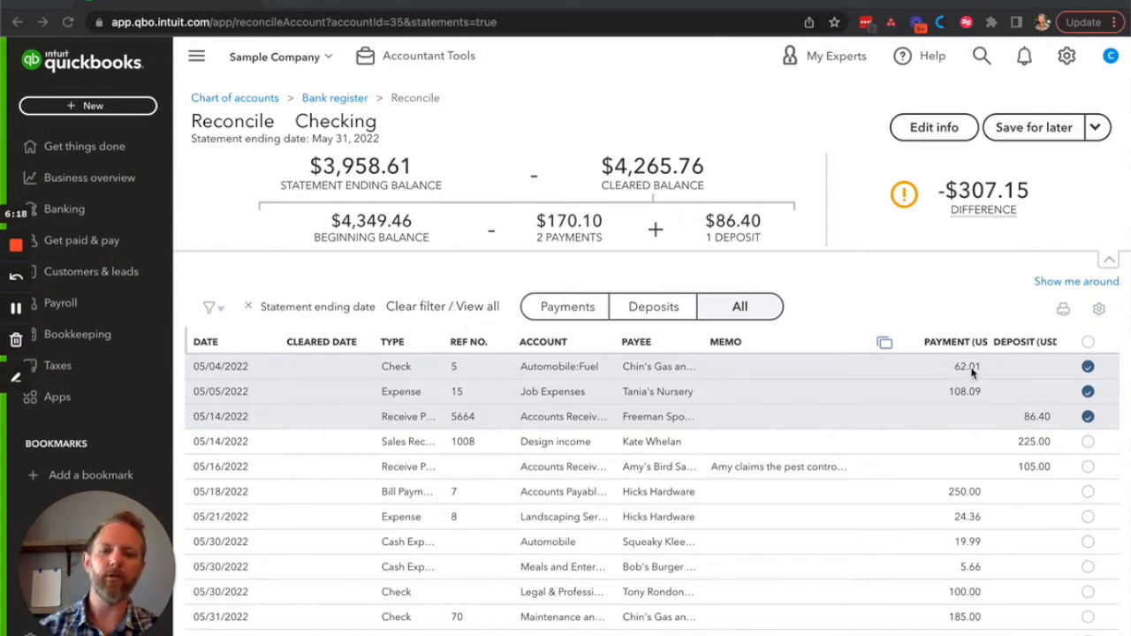
Return to QuickBooks and mark the 05/14/2022 deposit of 225.00 and all remaining transactions as cleared.
click(1089, 446)
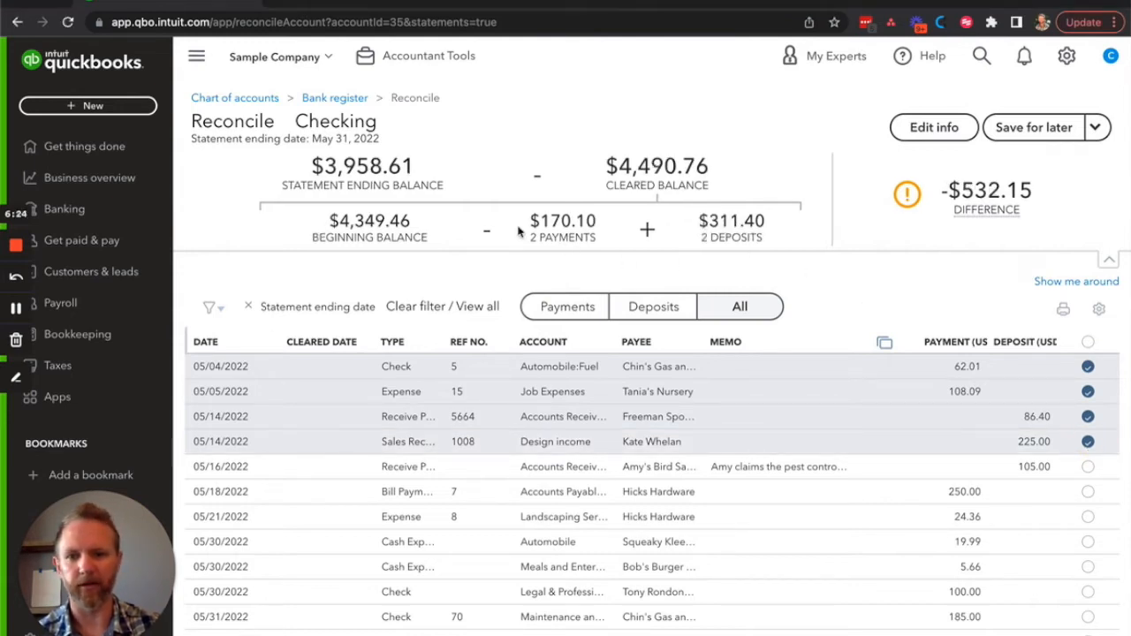
mouse_move(961, 201)
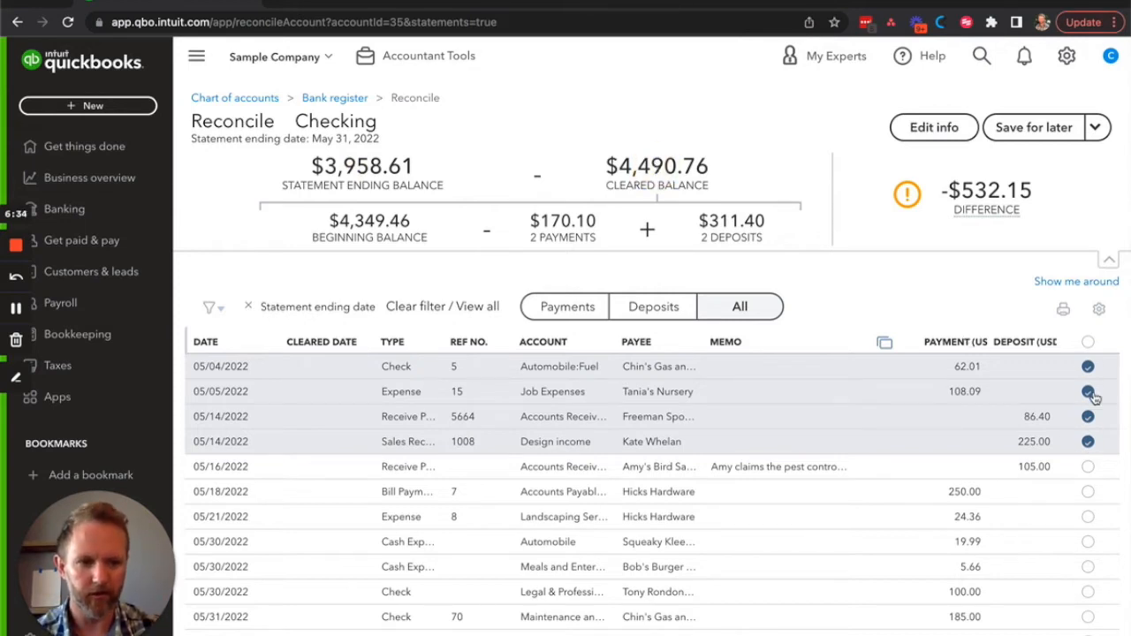
click(1088, 342)
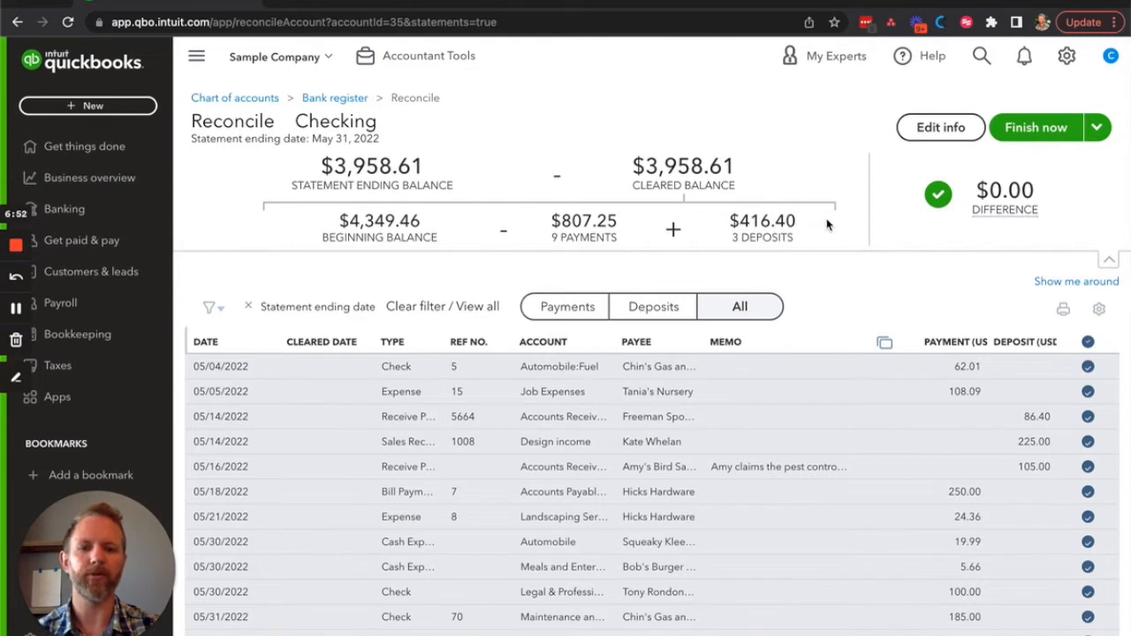
Review the reconciliation difference and finish reconciling the Checking account for the May 2022 statement.
mouse_move(1007, 200)
drag(979, 189, 1041, 193)
click(1058, 196)
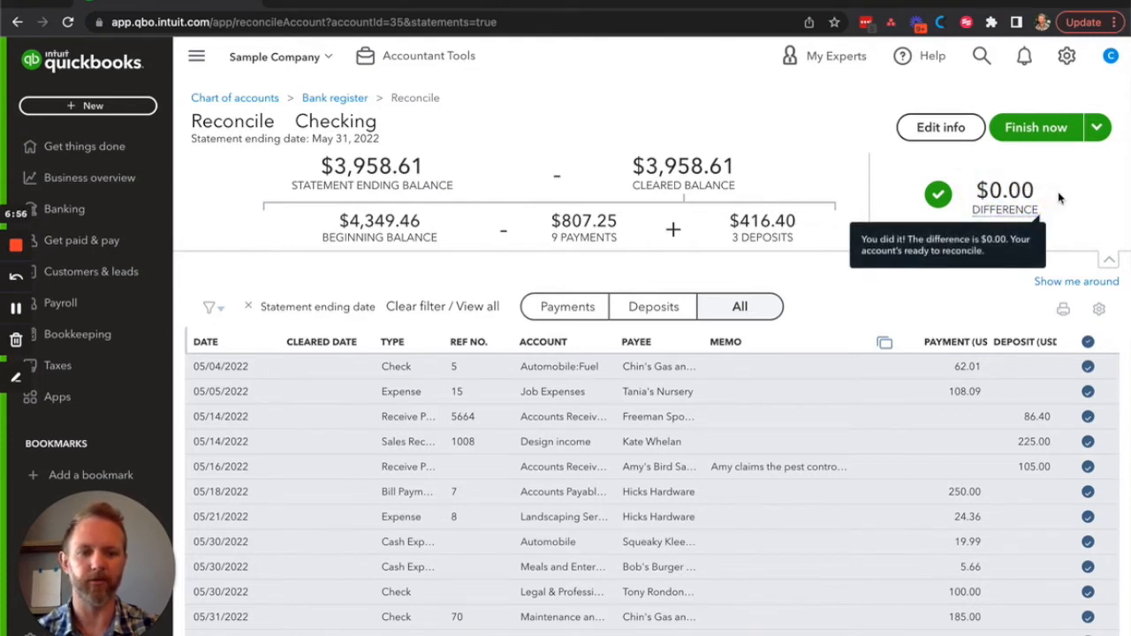
mouse_move(942, 194)
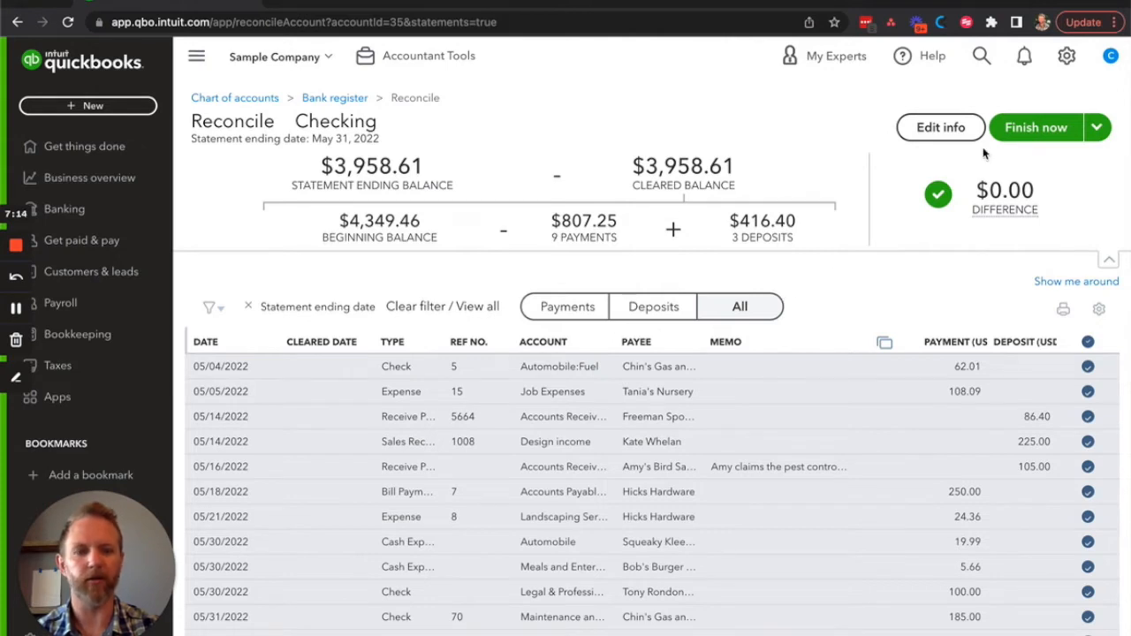
click(1032, 130)
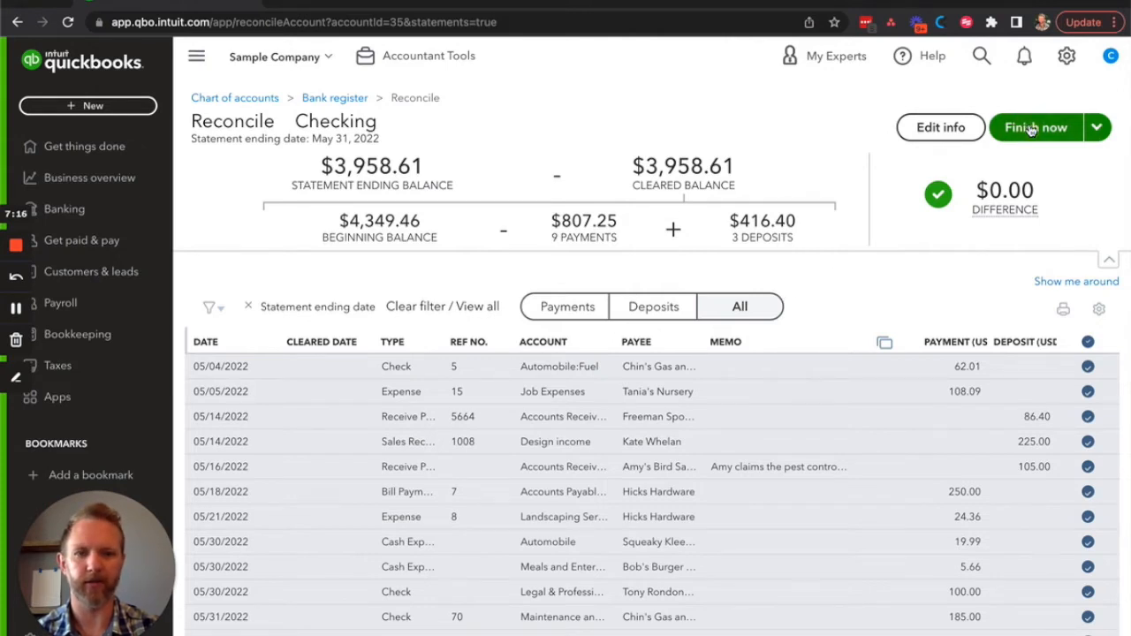
click(756, 467)
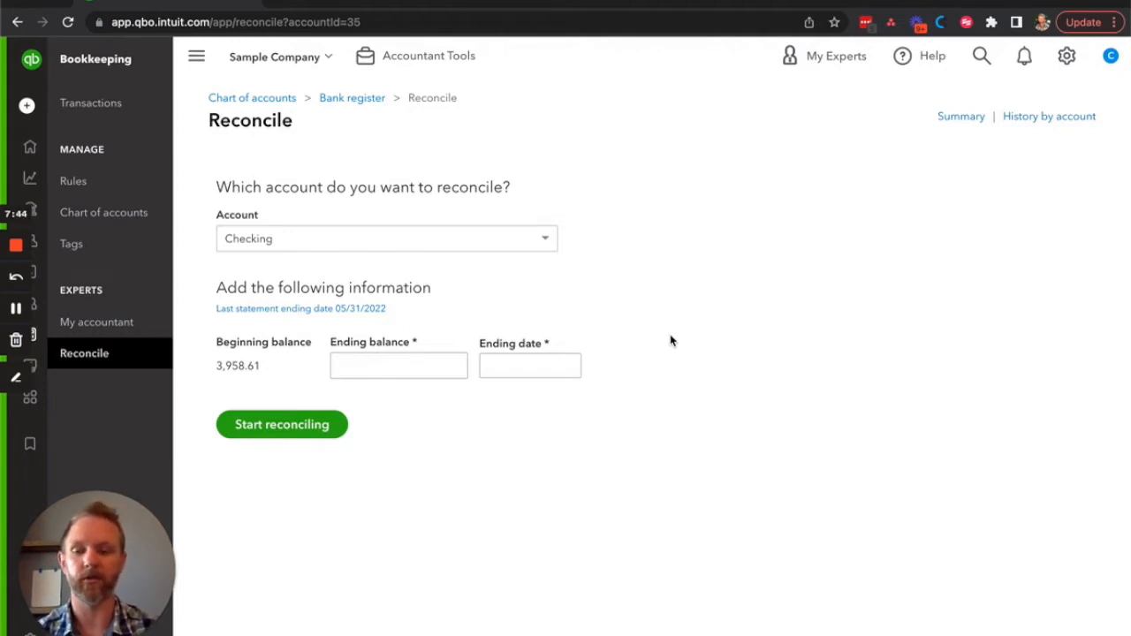
Switch to the June 2022 bank statement PDF and check its statement month and beginning balance for the next reconciliation.
click(423, 362)
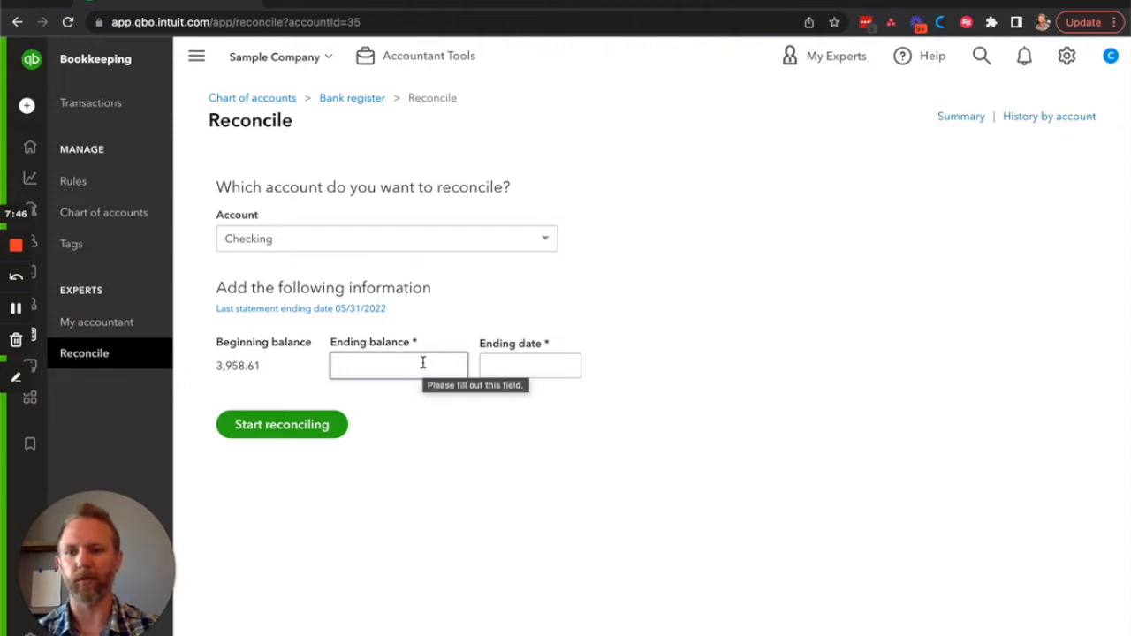
click(16, 309)
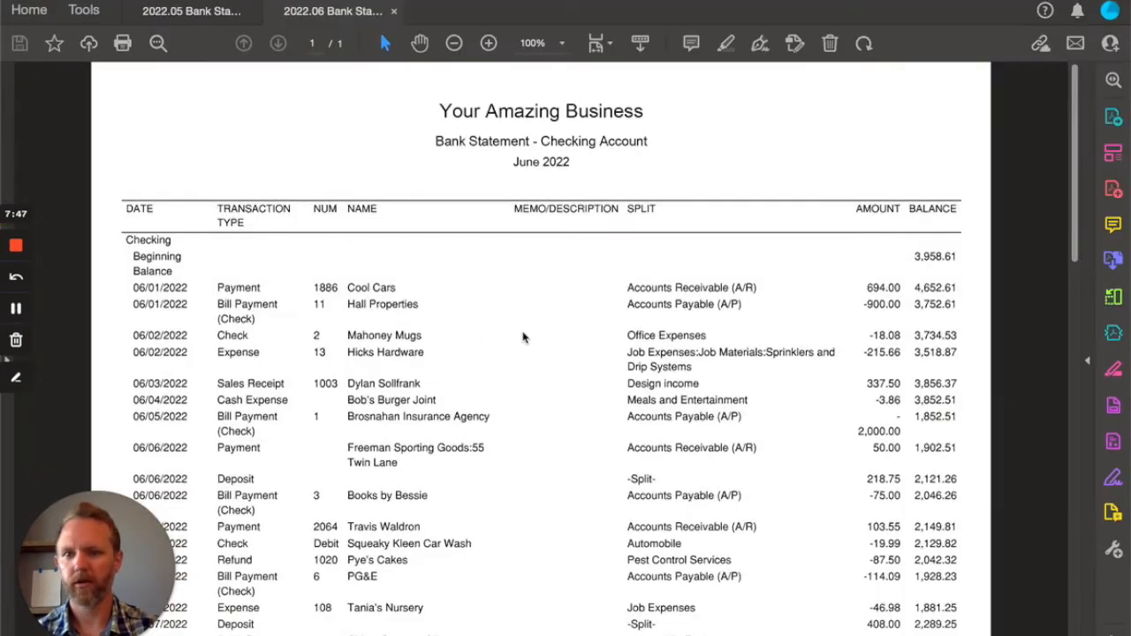
drag(514, 164, 579, 164)
click(559, 343)
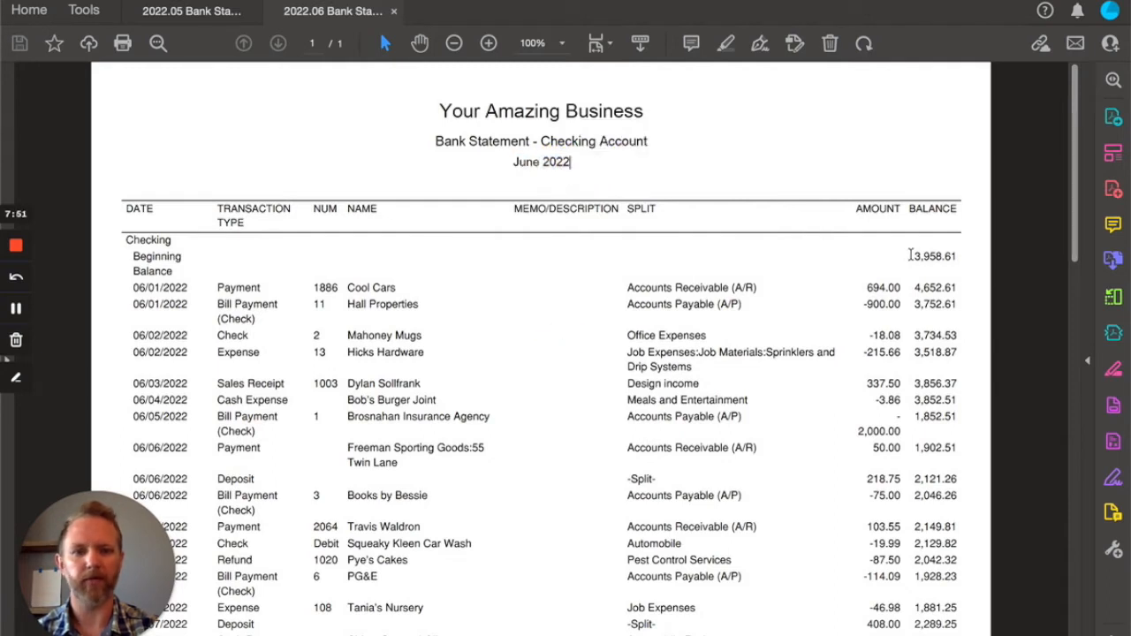
drag(912, 255, 960, 256)
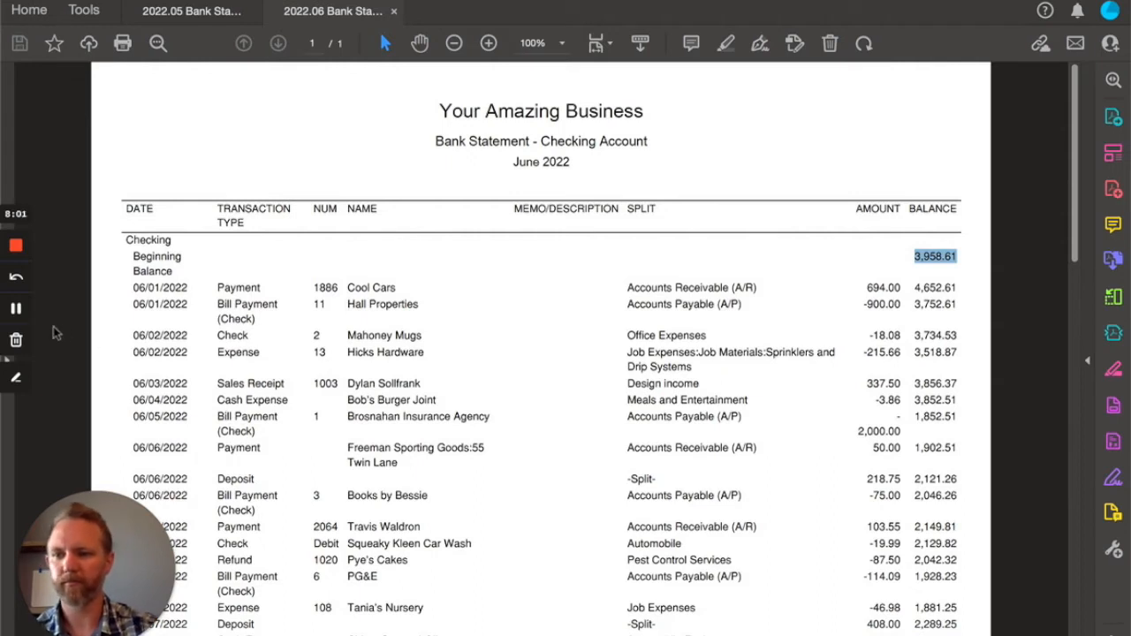
Return to QuickBooks and check the Checking account's beginning balance against the June 2022 bank statement.
click(15, 308)
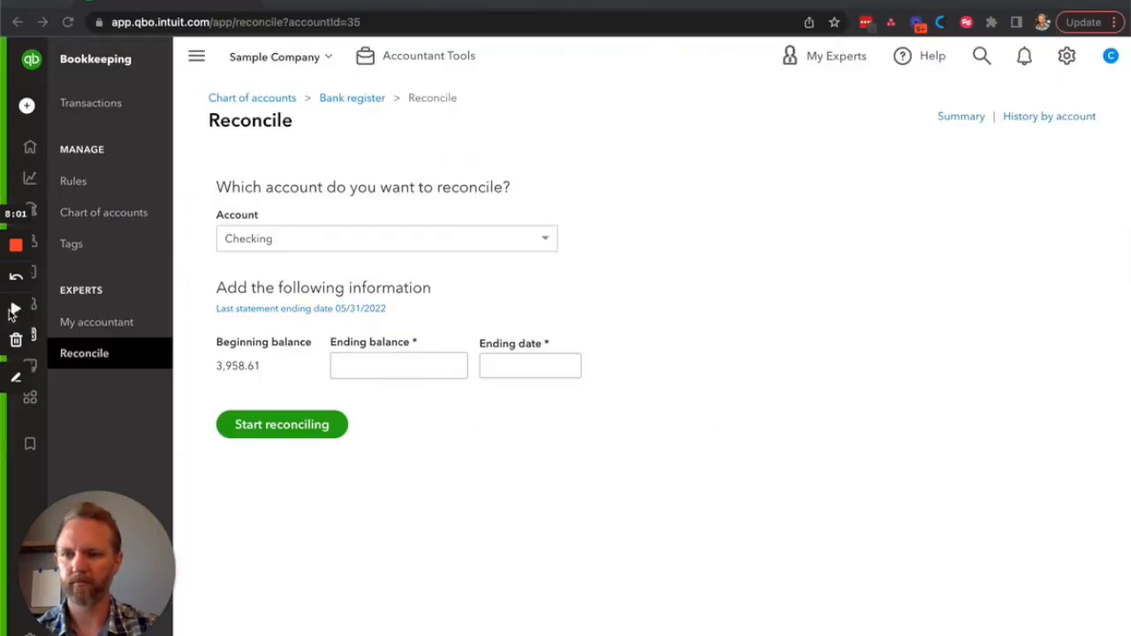
click(389, 367)
click(389, 366)
click(214, 367)
drag(214, 368, 288, 370)
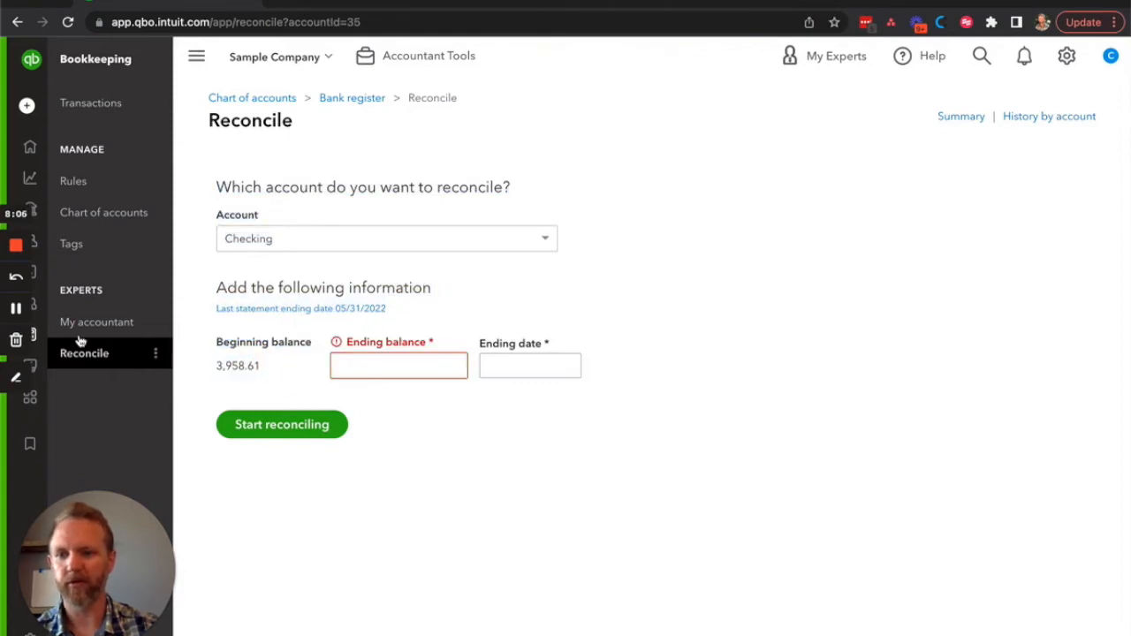
Switch to the June 2022 bank statement PDF and copy the ending balance of 1,201.00 from its last transaction line.
click(16, 312)
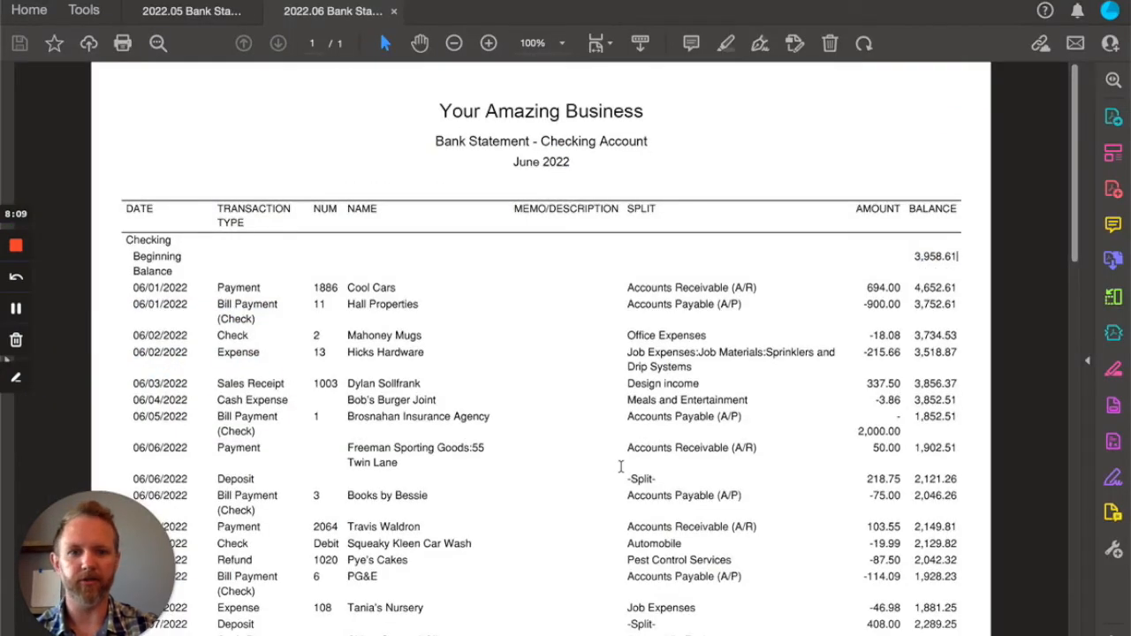
scroll(620, 467, down, 5)
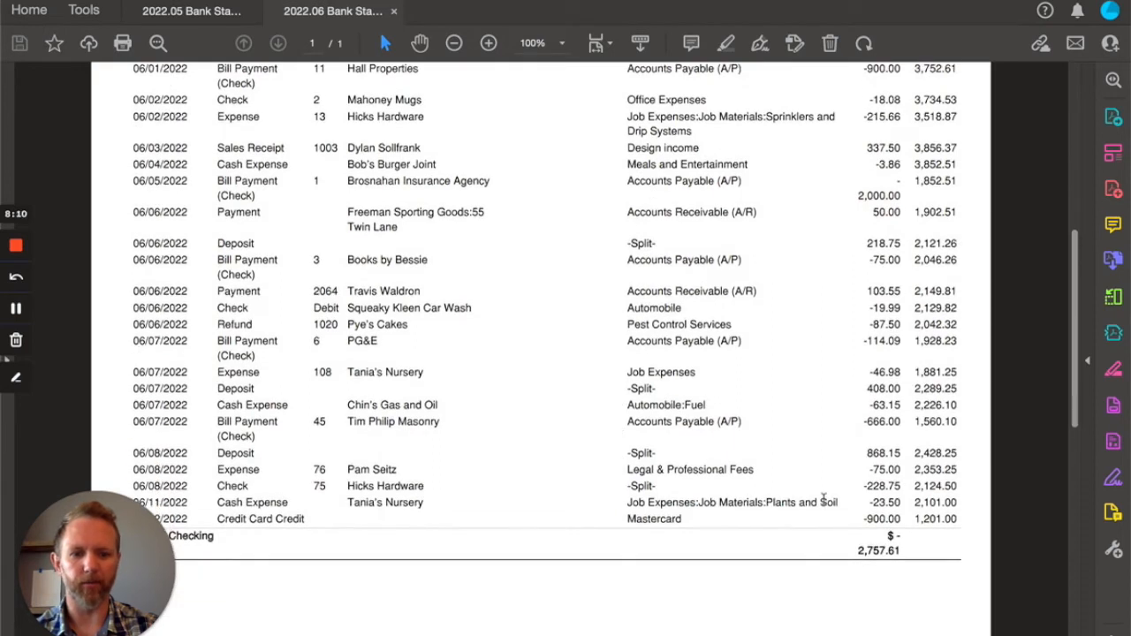
drag(913, 520, 959, 526)
key(super+c)
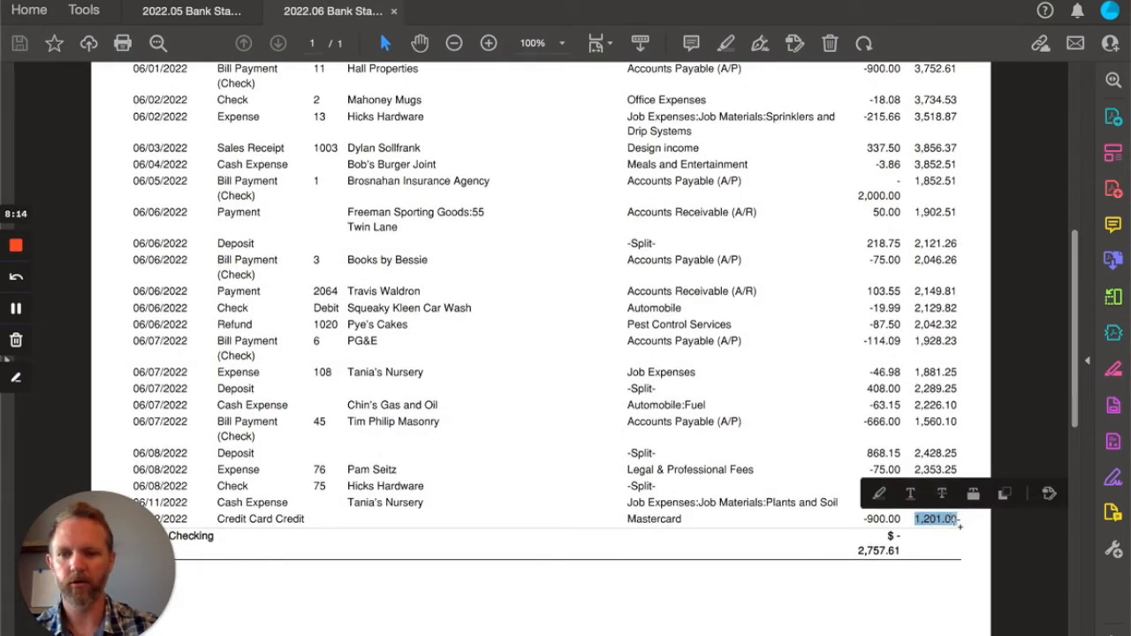
Return to QuickBooks, enter the ending balance 1,201.00 and ending date 06/30/2022, and start reconciling the Checking account.
click(16, 310)
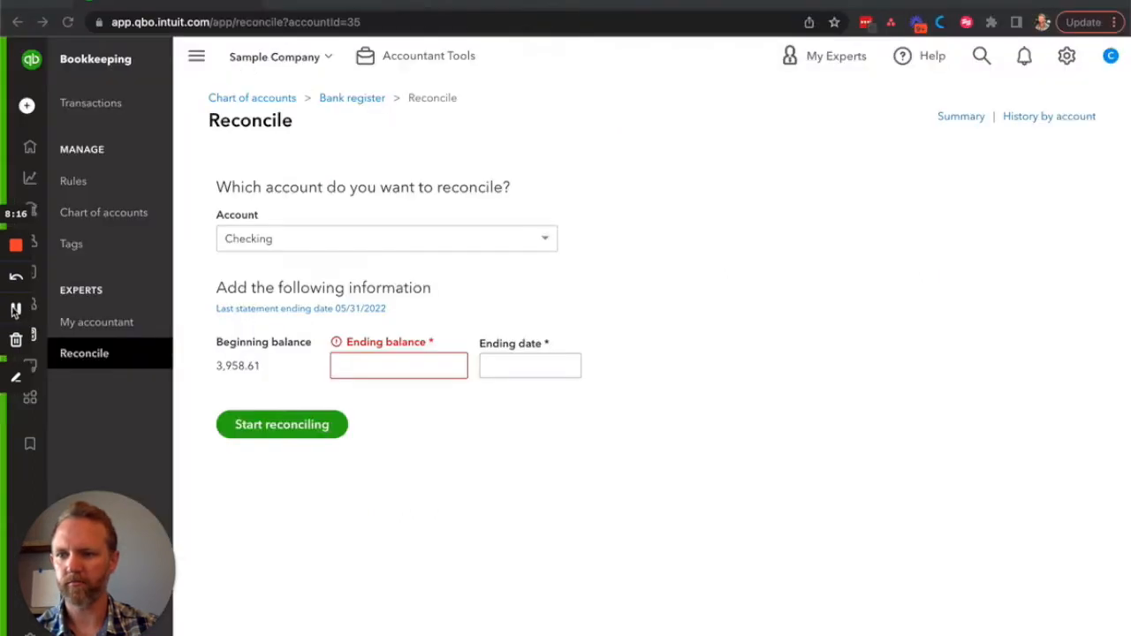
click(362, 371)
key(super+v)
click(536, 362)
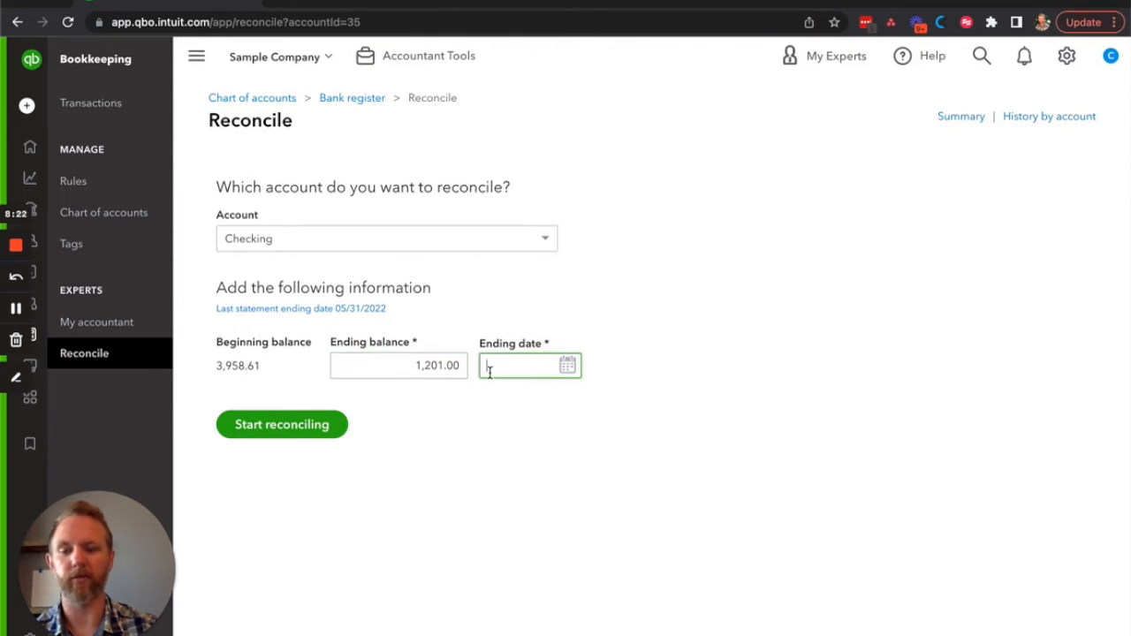
click(568, 367)
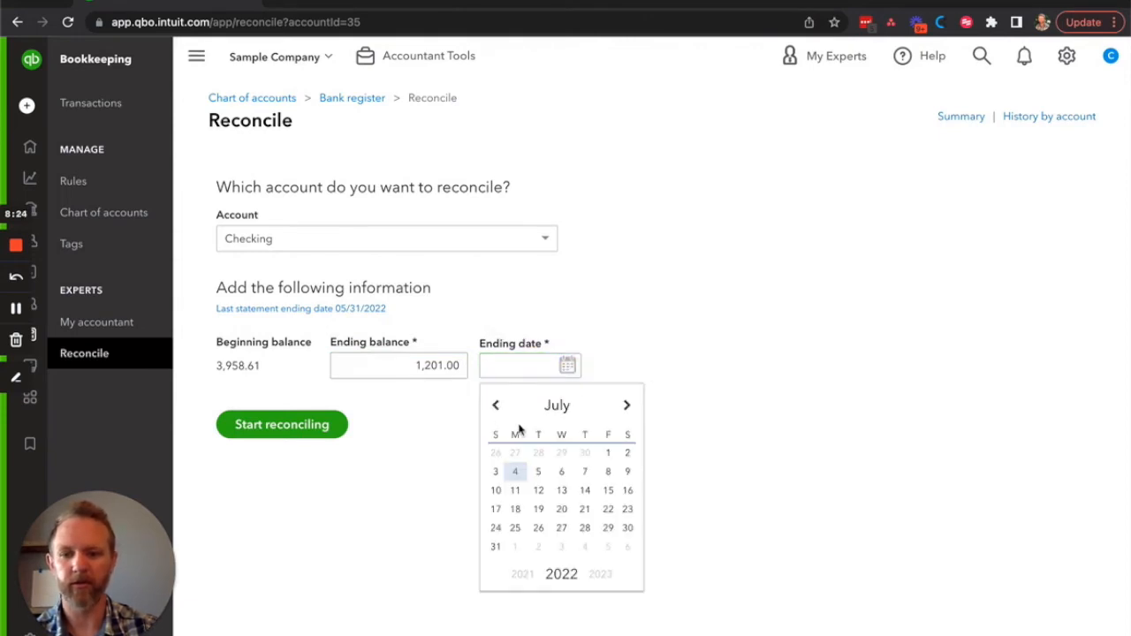
click(584, 453)
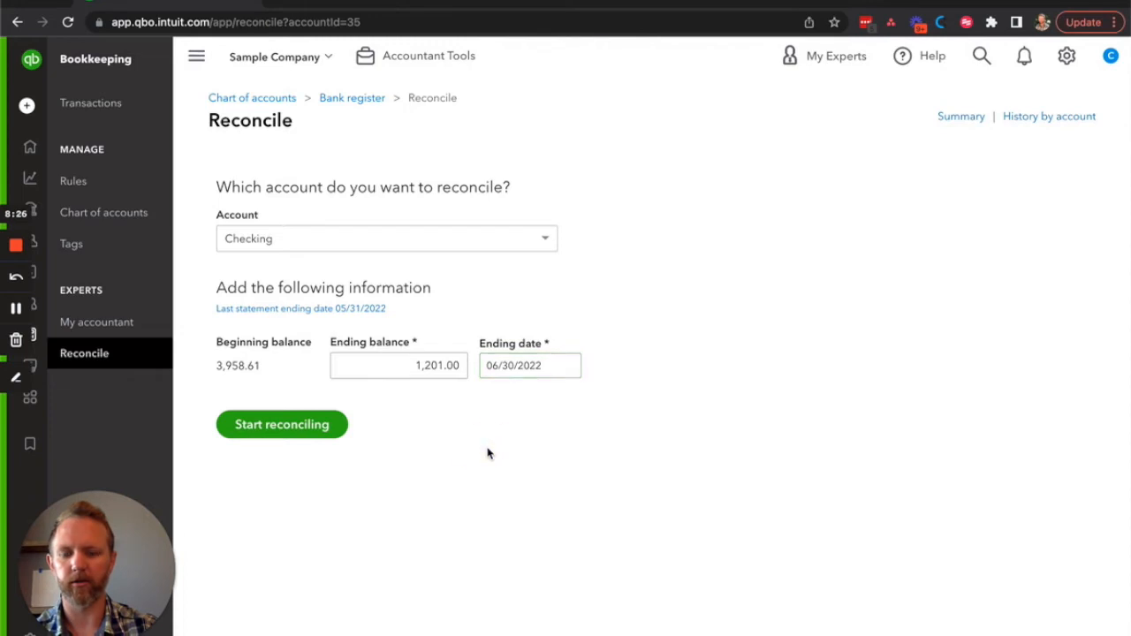
click(300, 426)
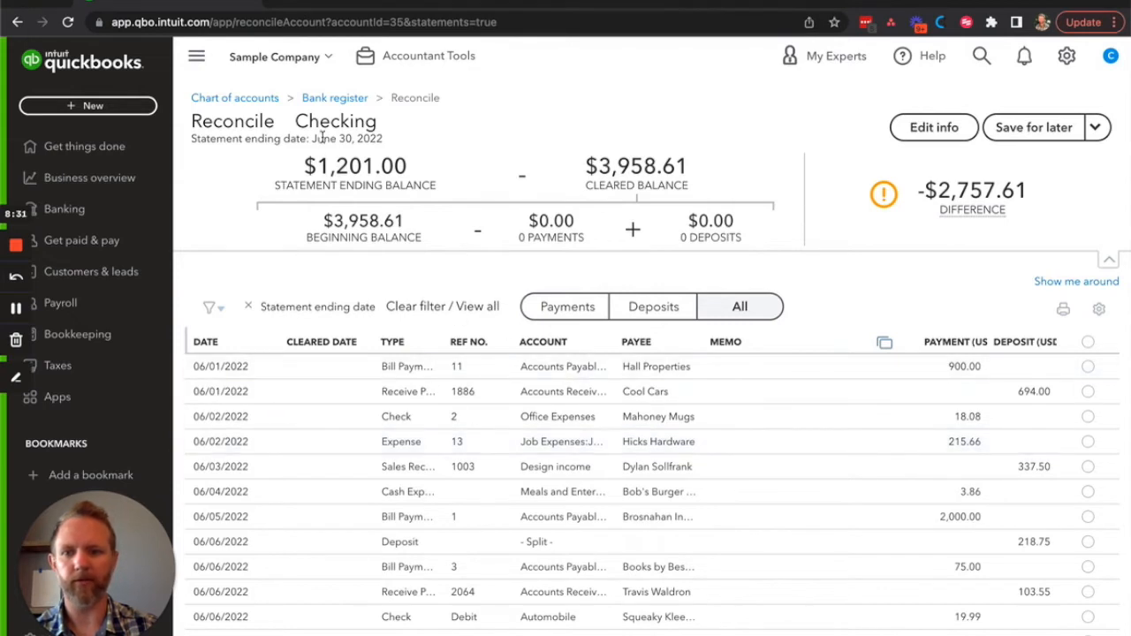
Review the statement ending balance, ending date, cleared balance, payments and deposits in the June 2022 reconciliation summary.
drag(305, 166, 408, 168)
drag(313, 139, 359, 140)
drag(584, 166, 689, 166)
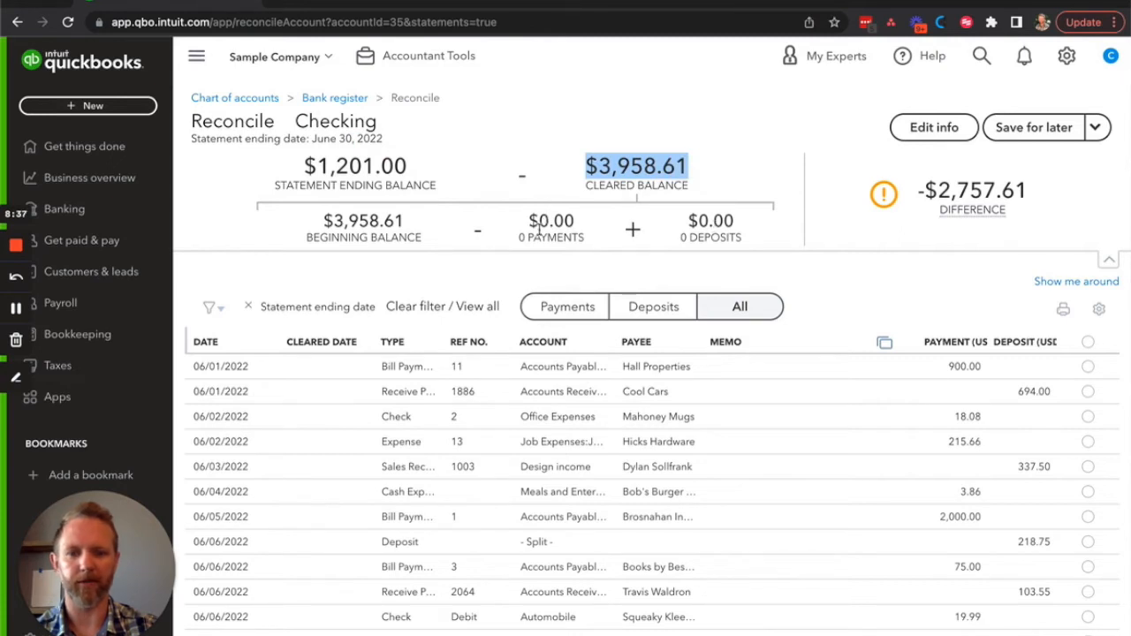
click(721, 221)
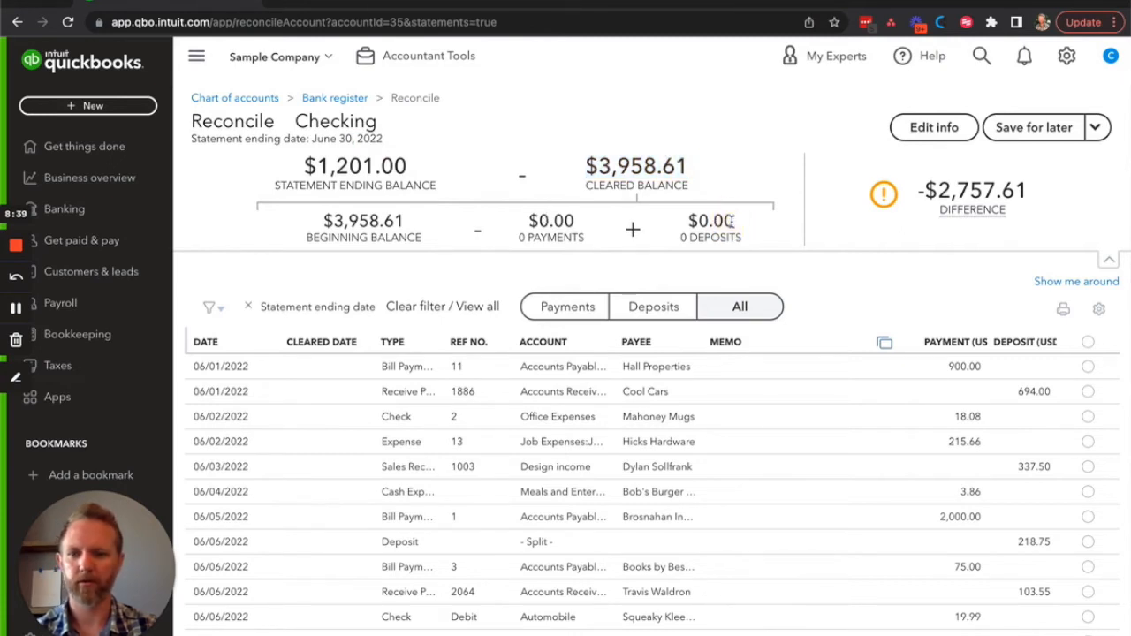
click(14, 309)
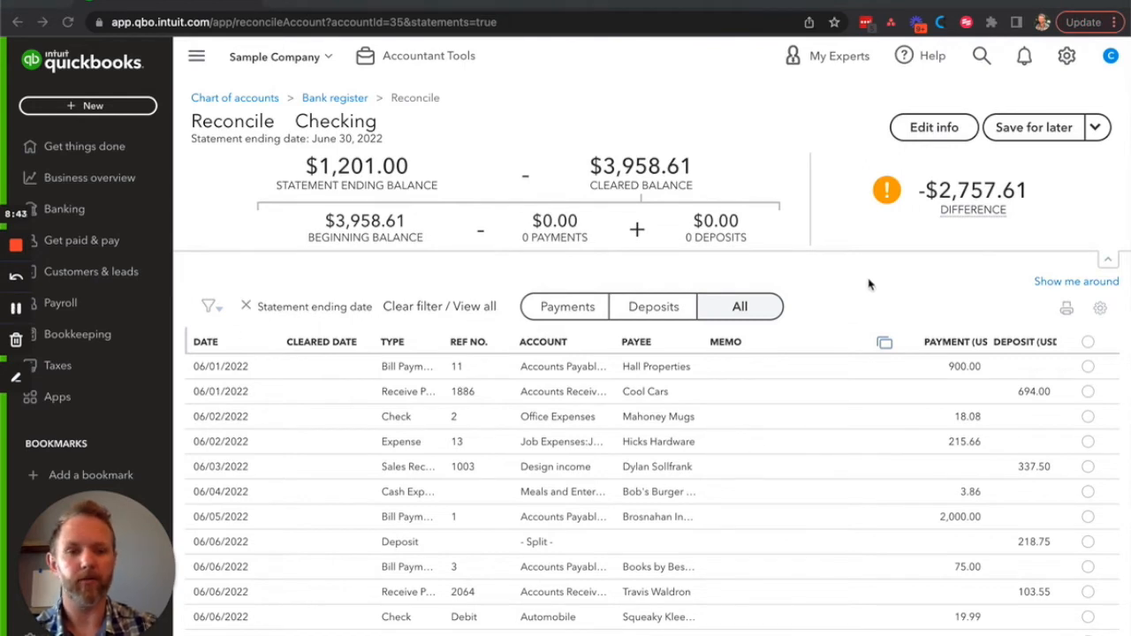
Mark all transactions in the June 2022 reconciliation as cleared and look through the list.
click(1087, 343)
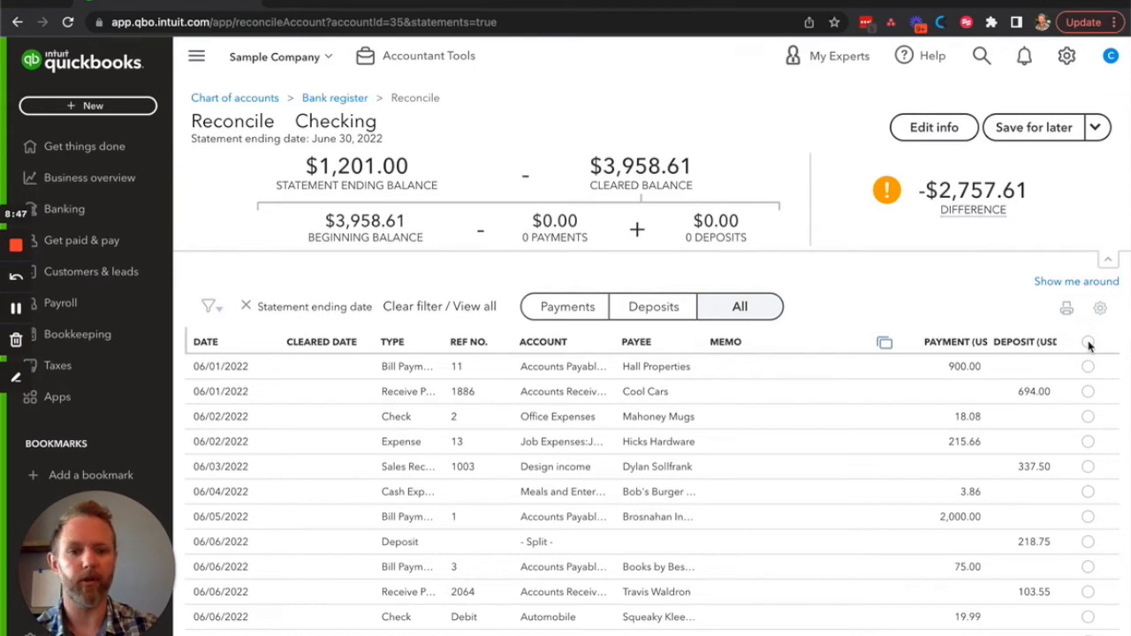
click(1088, 344)
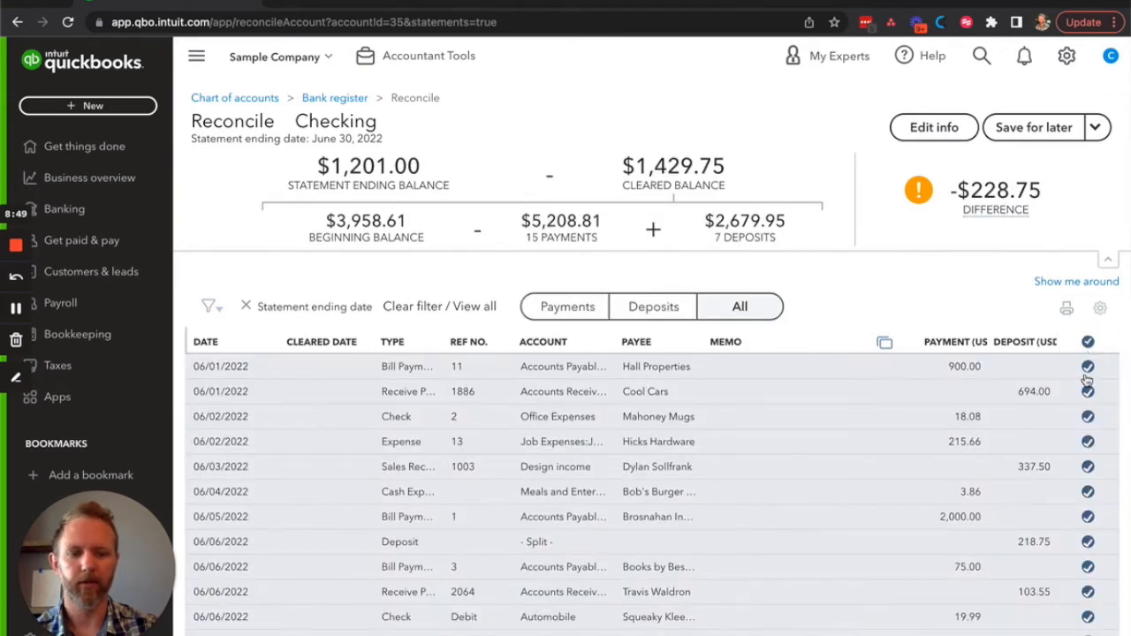
scroll(856, 528, down, 5)
scroll(857, 529, up, 5)
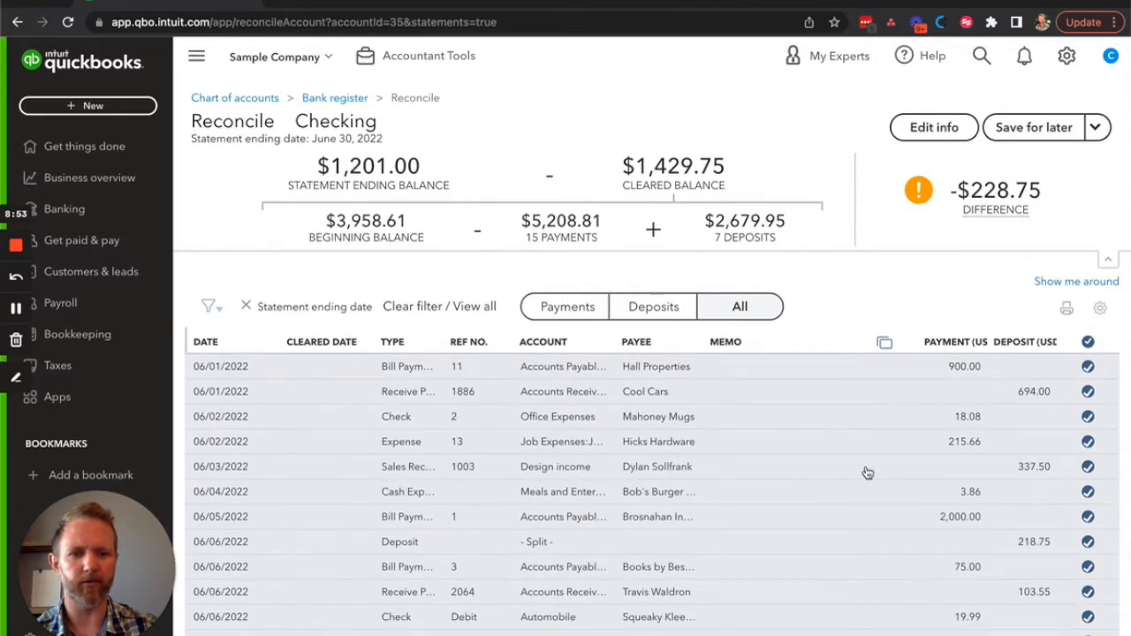
Examine the cleared balance and the remaining difference, and copy the difference amount 228.75 without its sign.
drag(948, 190, 1046, 191)
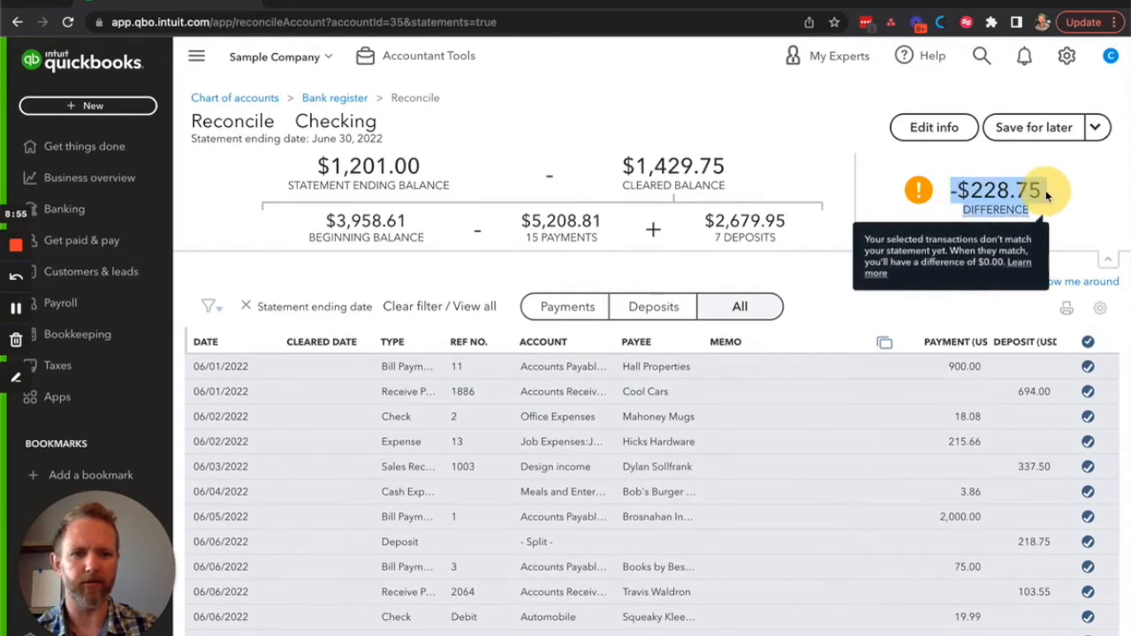
click(1050, 196)
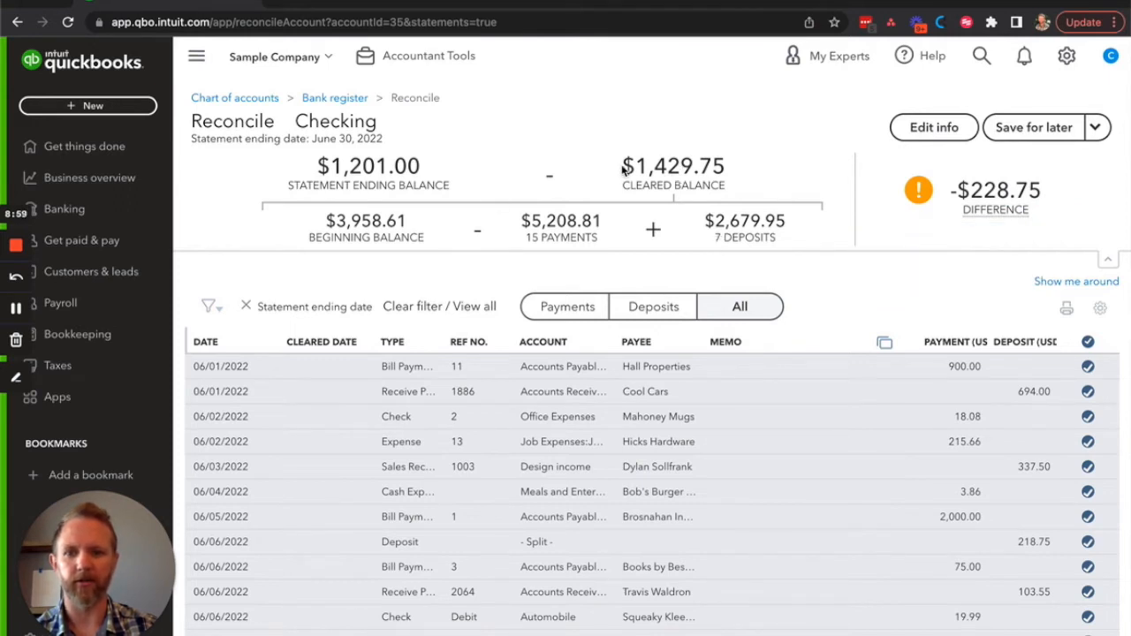
drag(623, 168, 746, 175)
mouse_move(1001, 202)
click(1080, 203)
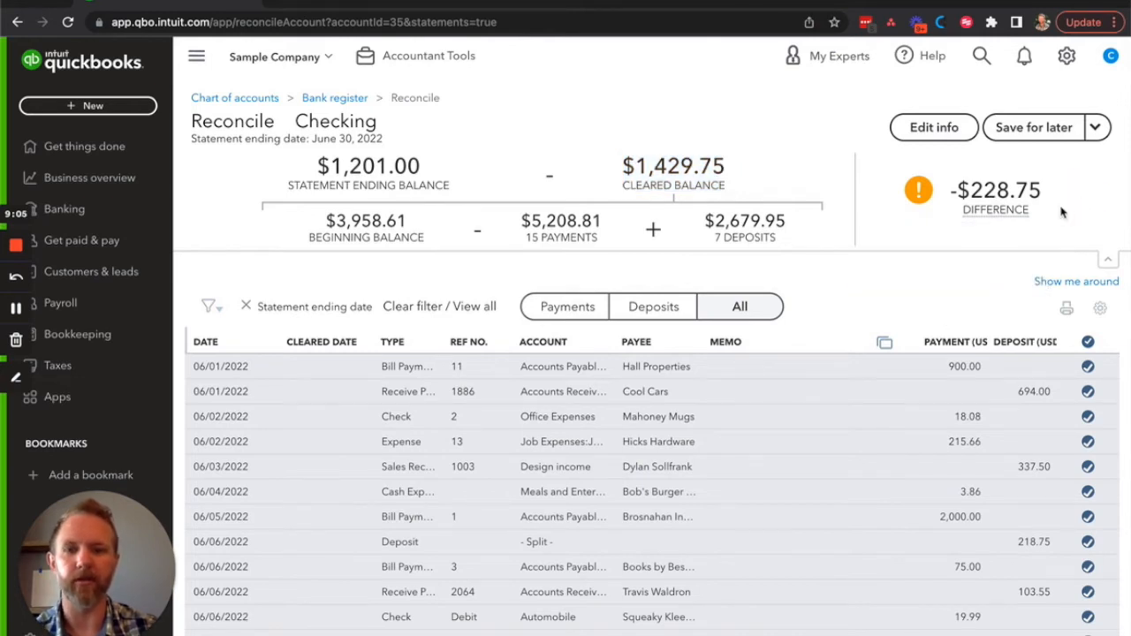
drag(1048, 201, 970, 189)
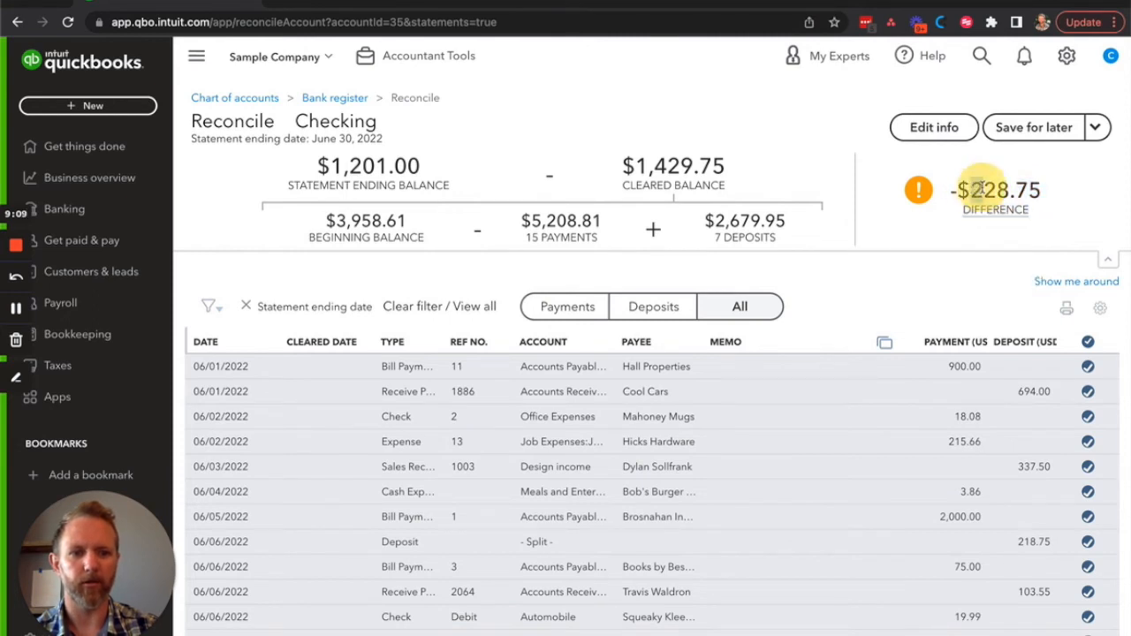
double_click(1043, 191)
key(ctrl+c)
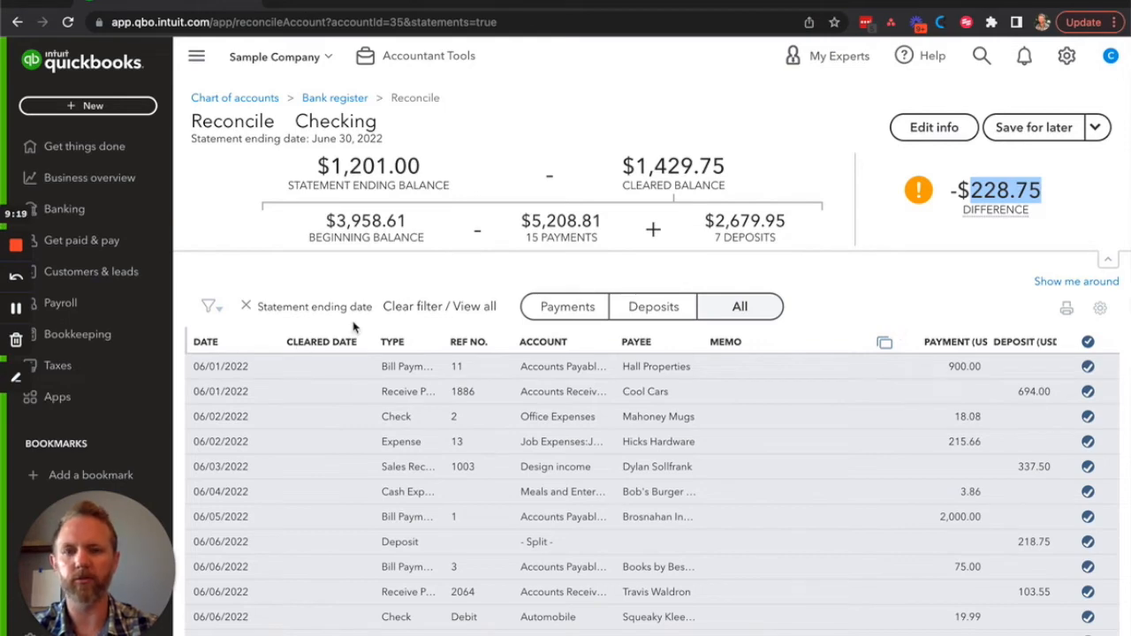
Switch to the June 2022 bank statement PDF and scan its transactions and amounts for the source of the difference.
click(15, 309)
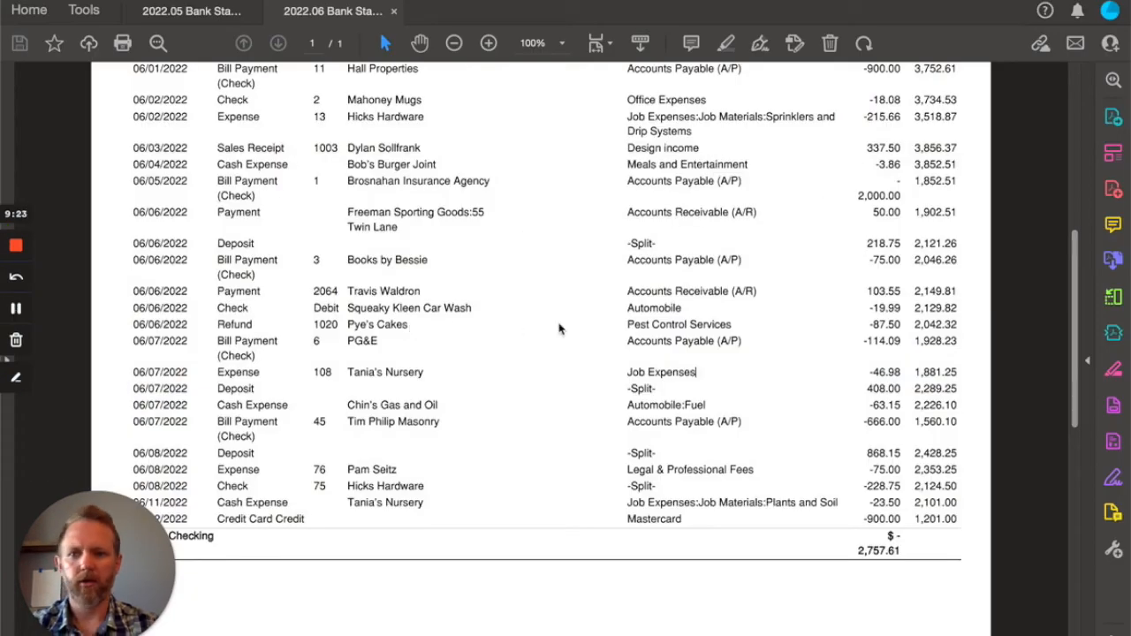
scroll(559, 329, up, 5)
scroll(559, 329, down, 1)
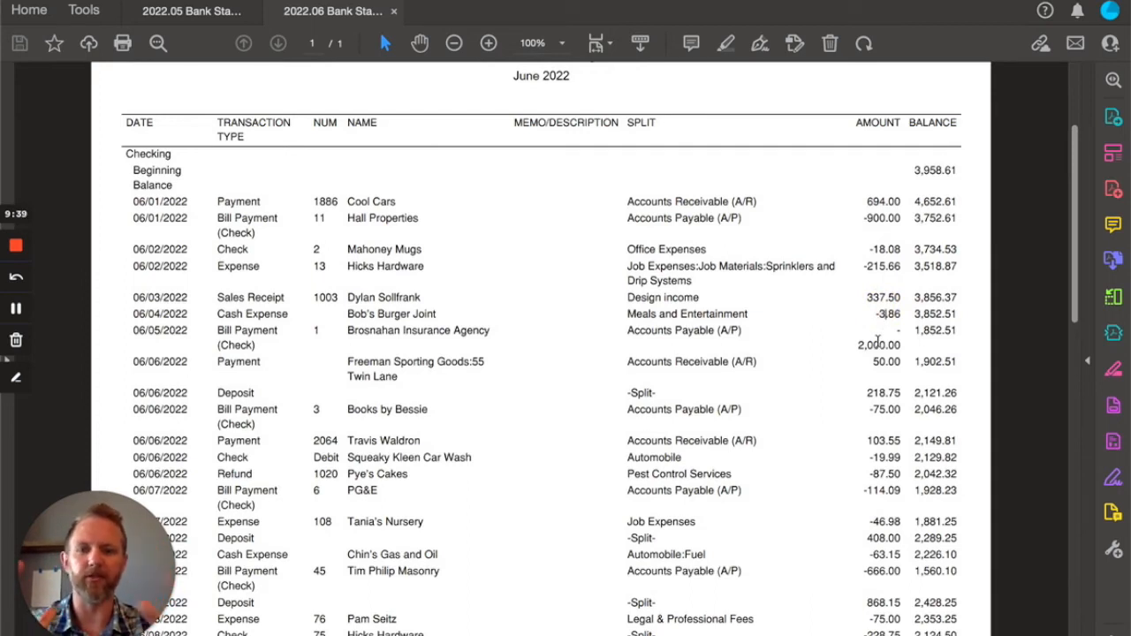
scroll(772, 374, down, 3)
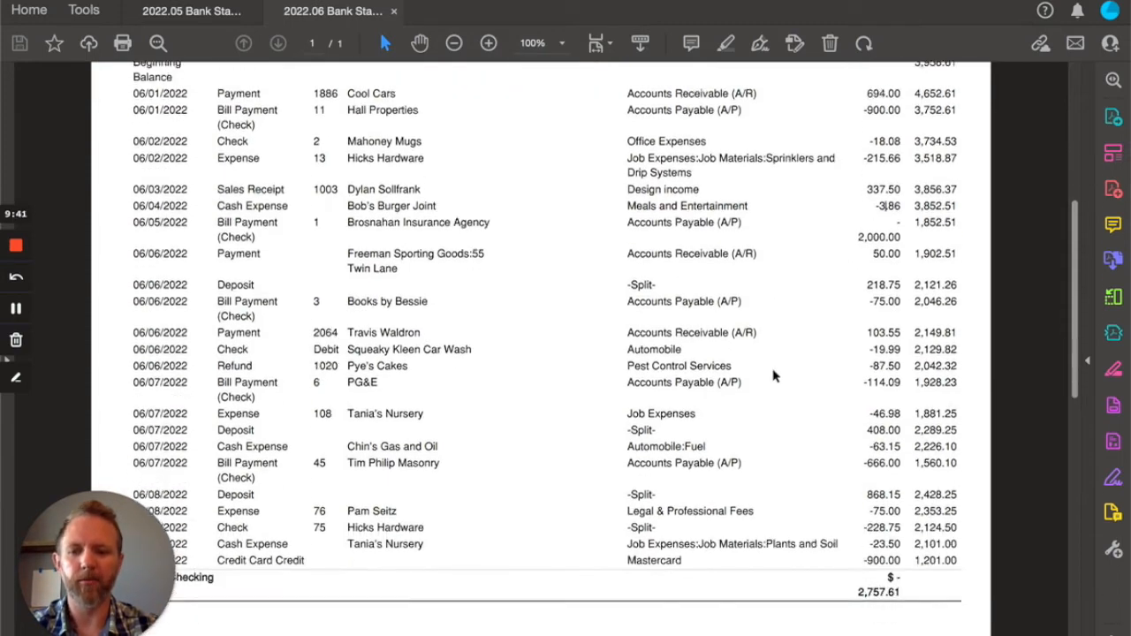
scroll(772, 377, down, 1)
scroll(772, 377, up, 5)
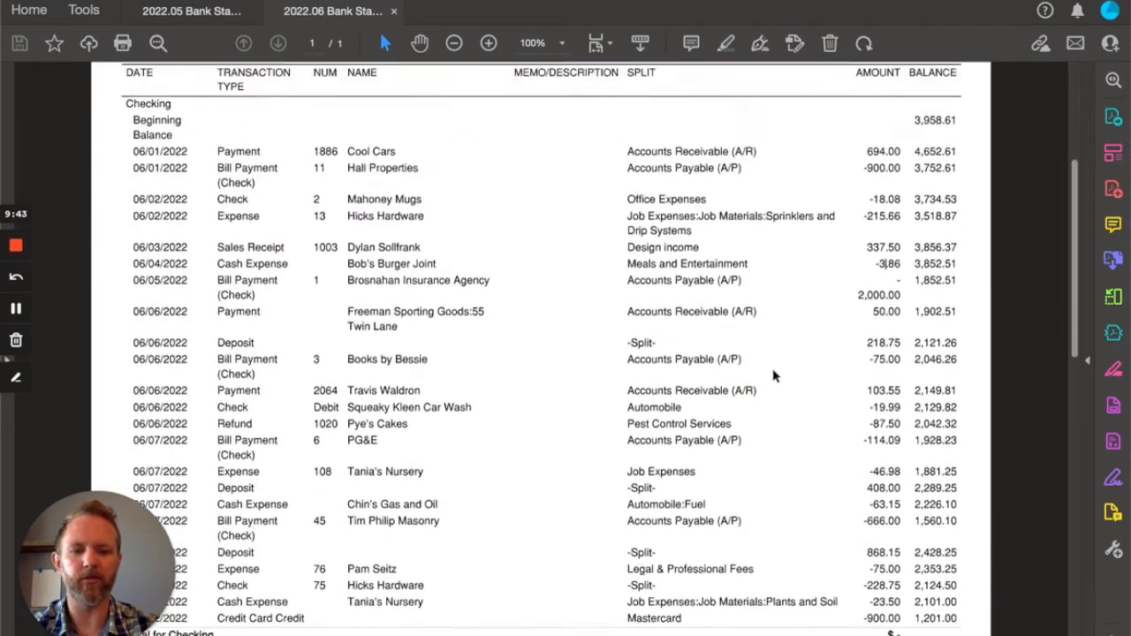
scroll(772, 376, up, 1)
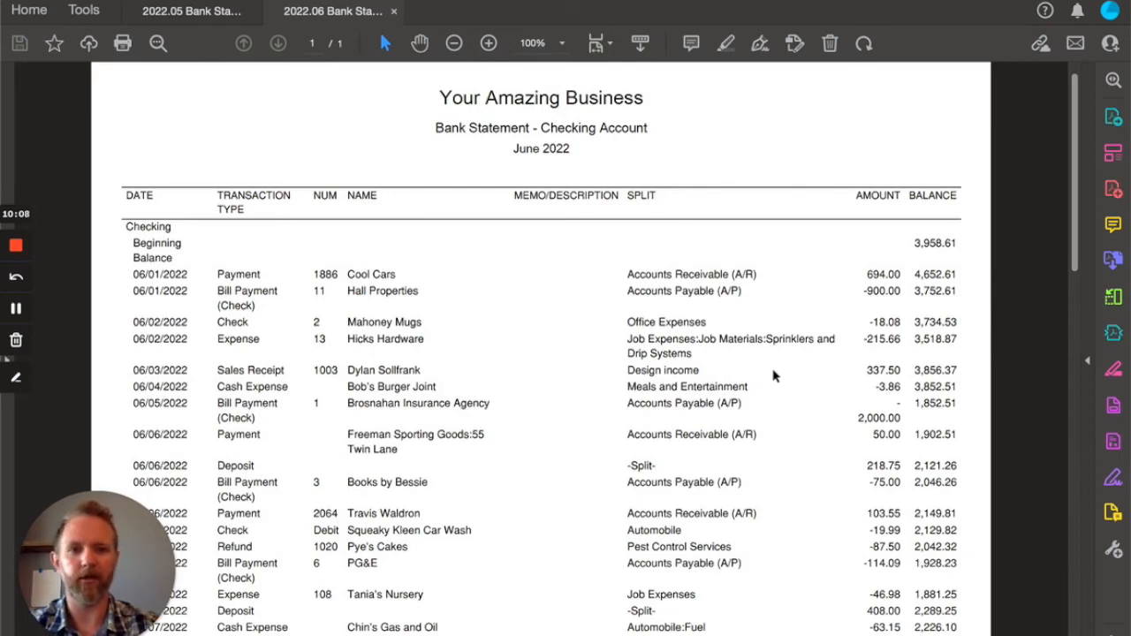
Search the June 2022 statement for 228.75 and check the matching entry's type, number, payee and amount.
key(ctrl+f)
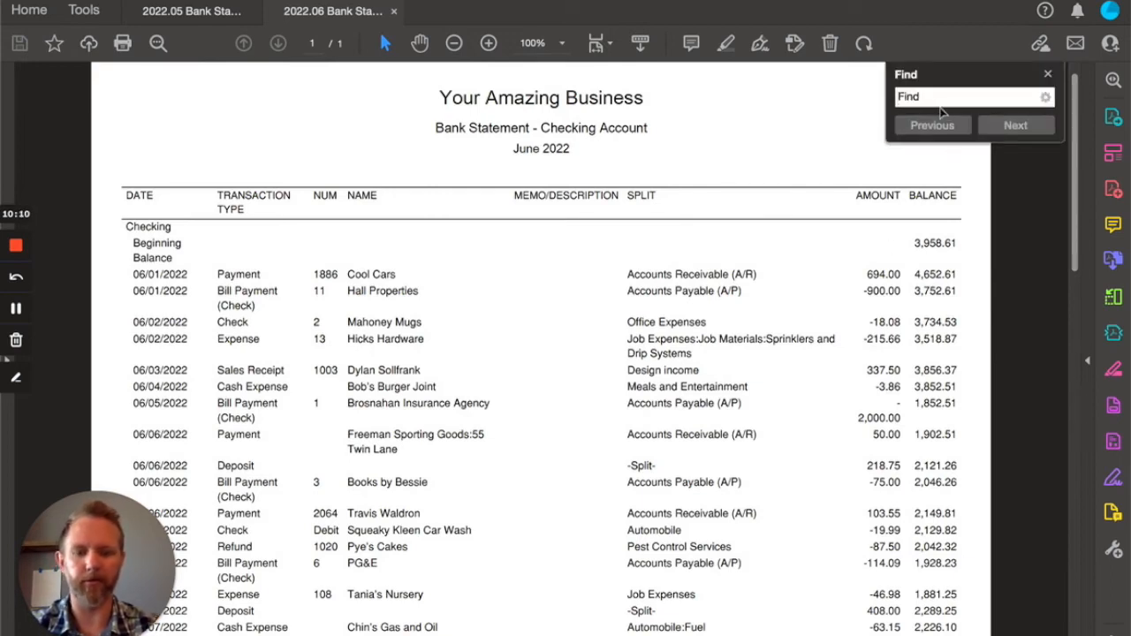
key(ctrl+v)
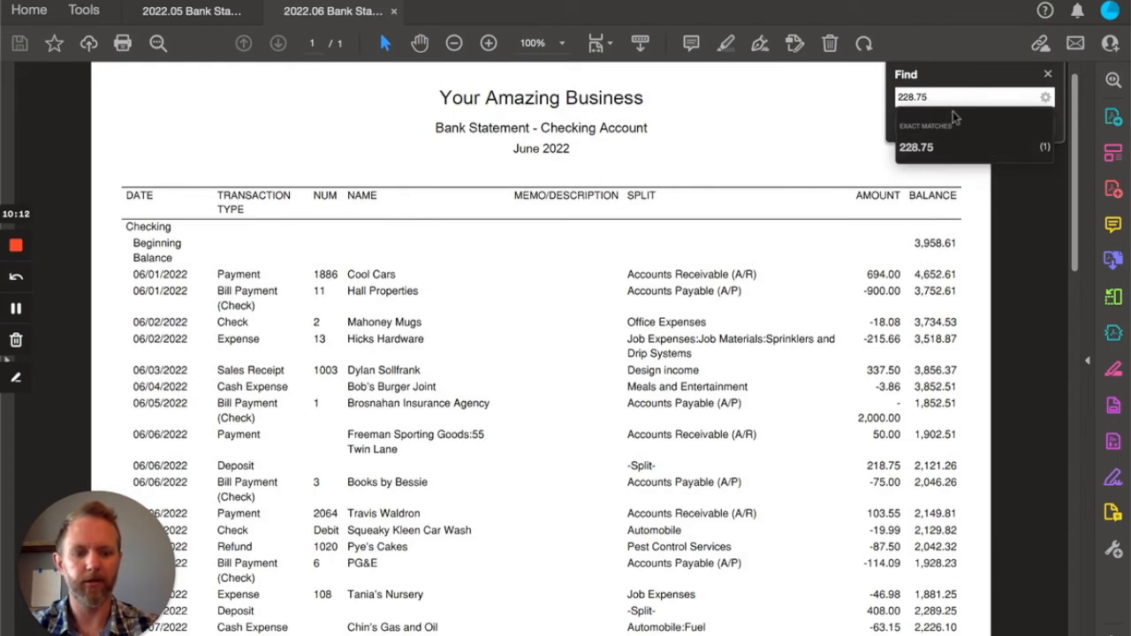
key(Return)
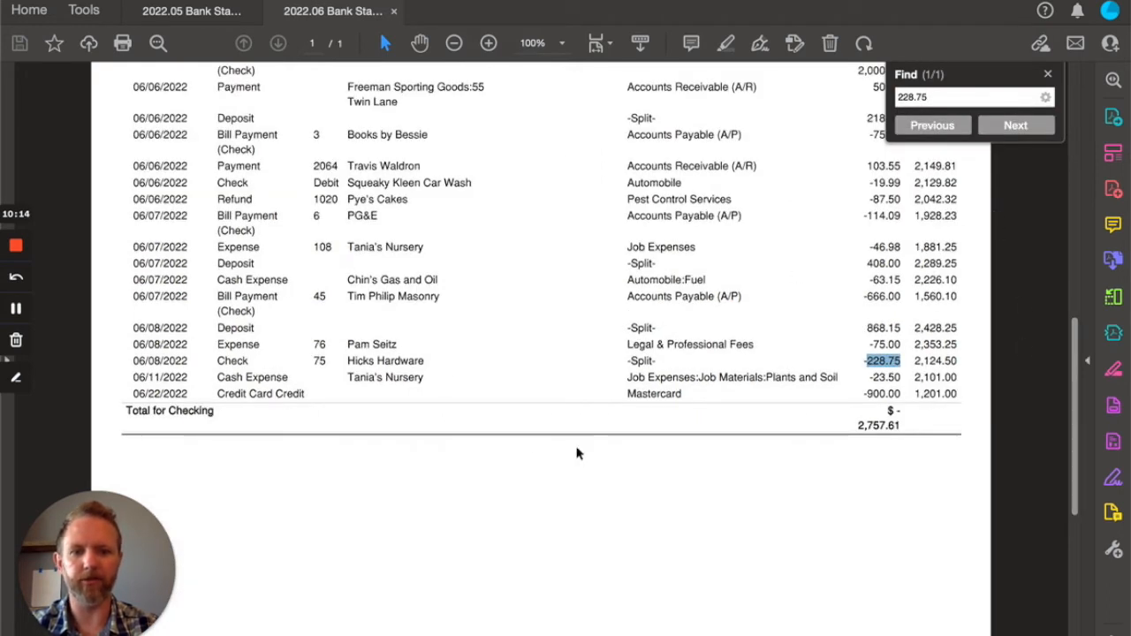
double_click(872, 359)
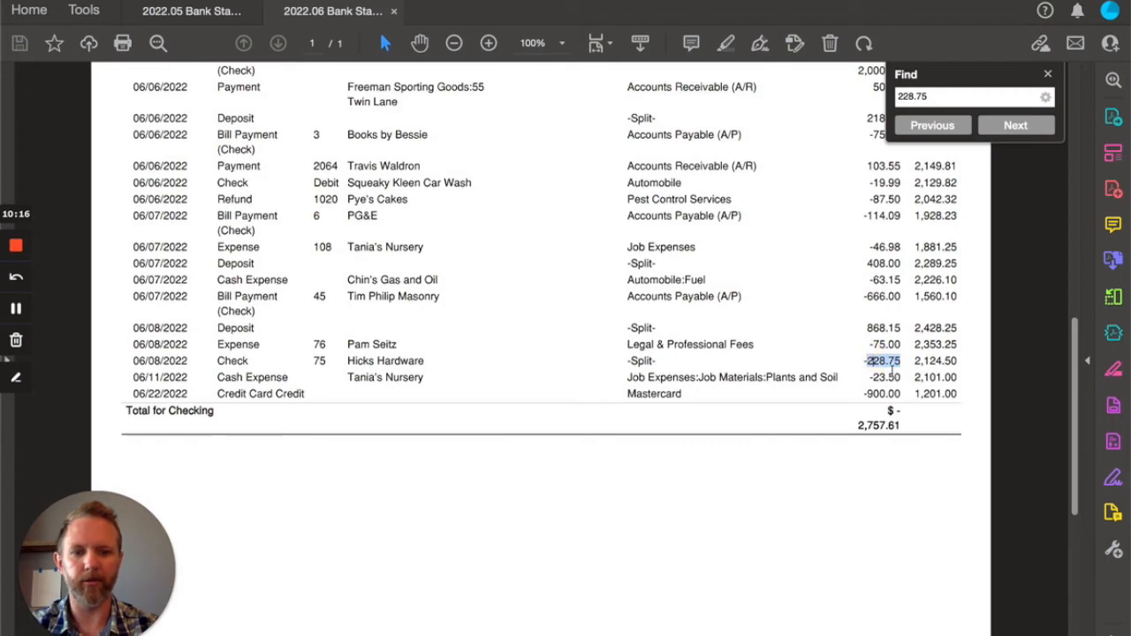
drag(221, 368, 629, 363)
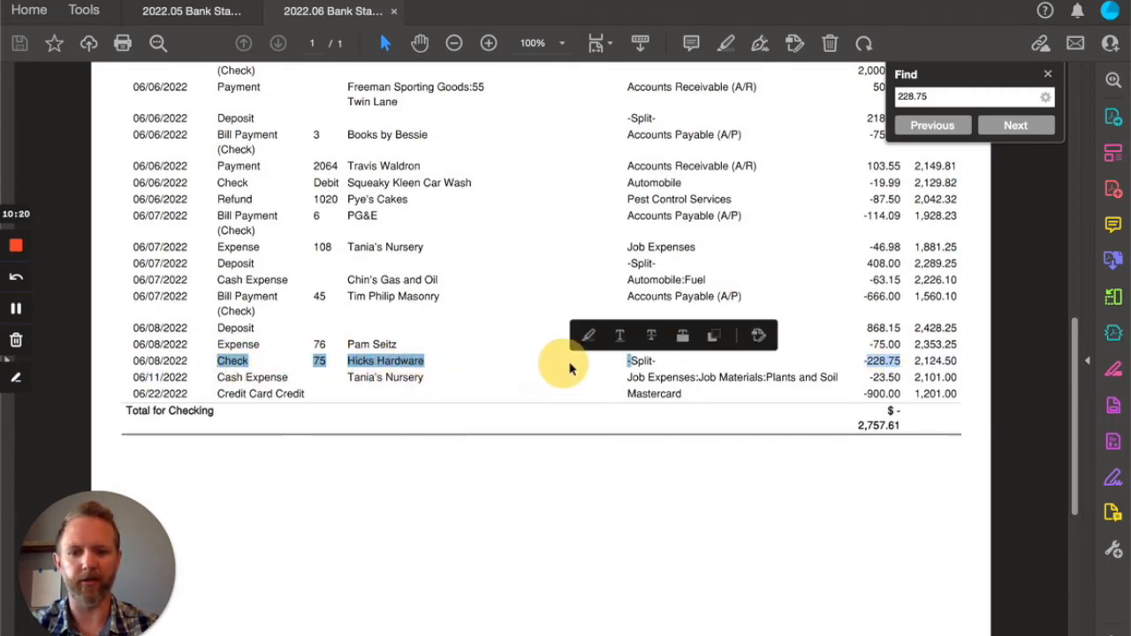
click(766, 355)
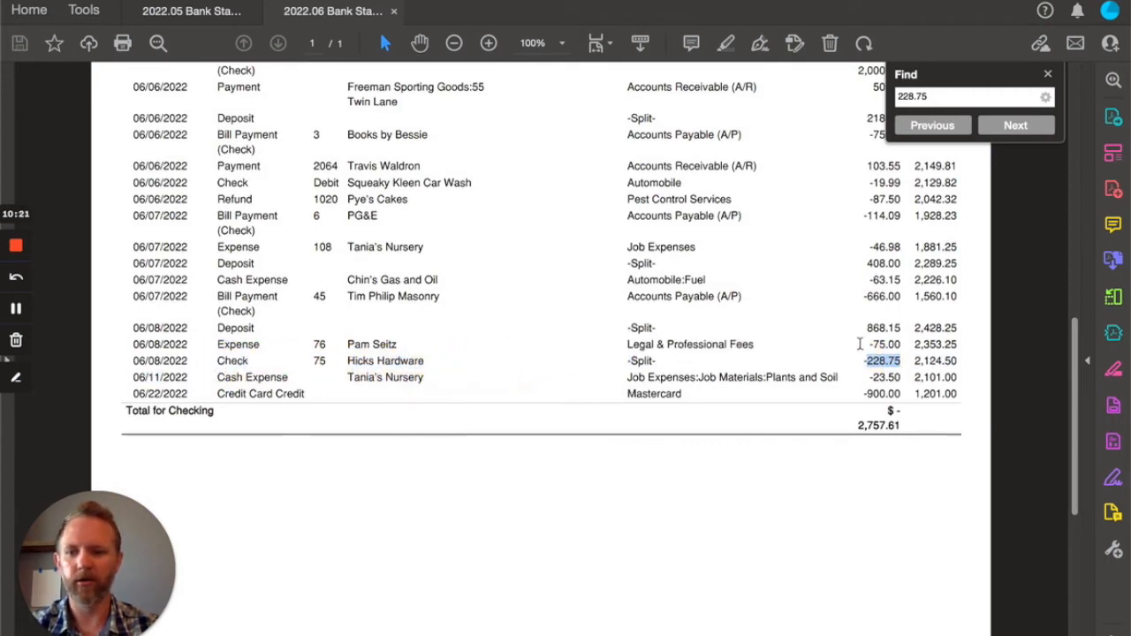
Return to QuickBooks and look through the June 2022 reconciliation list for the 06/08/2022 Hicks Hardware check of 228.75.
click(15, 310)
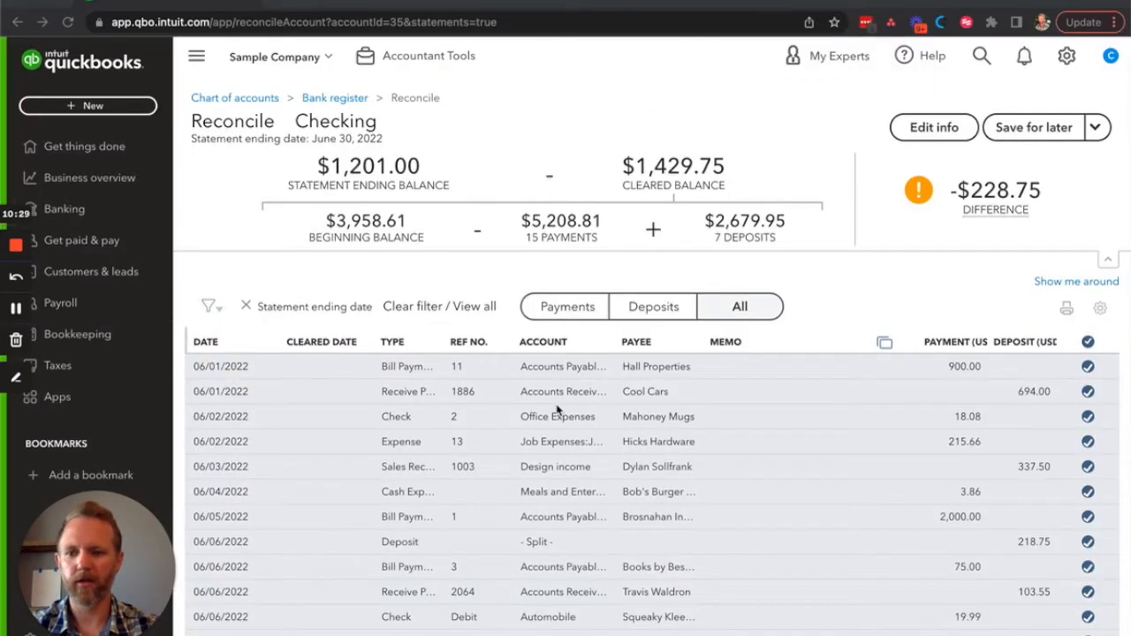
scroll(557, 409, down, 5)
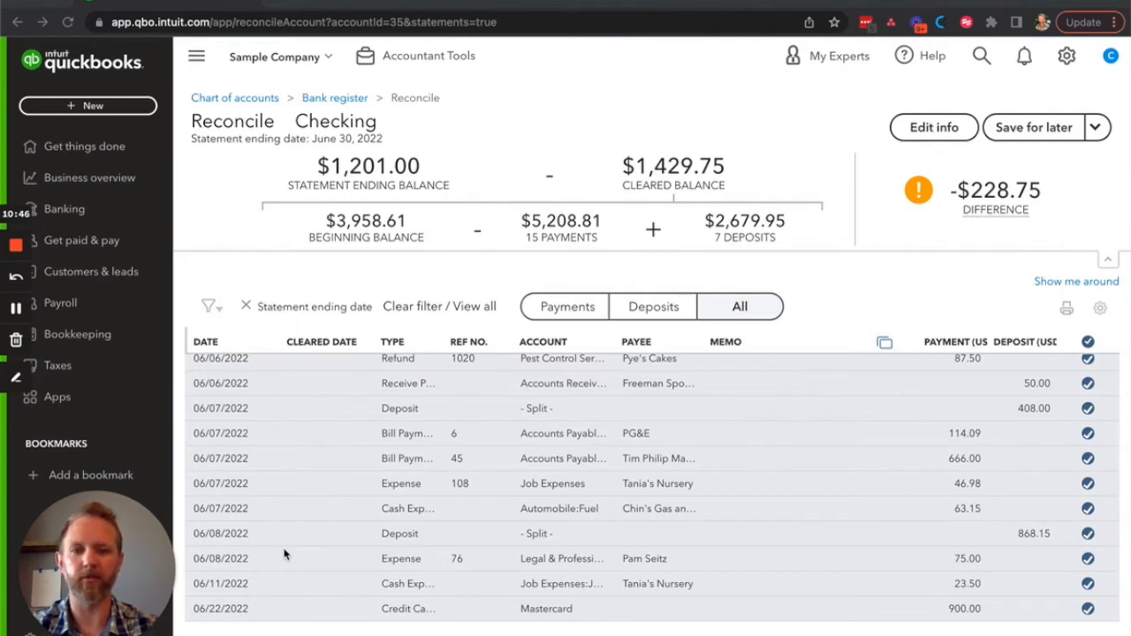
scroll(514, 477, up, 5)
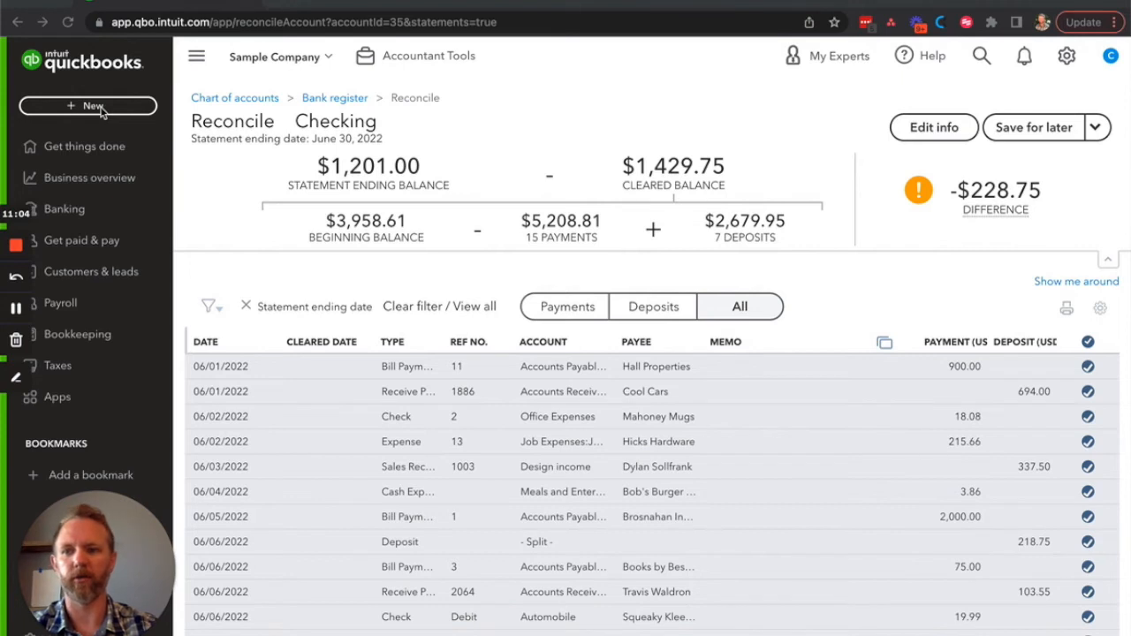
click(196, 58)
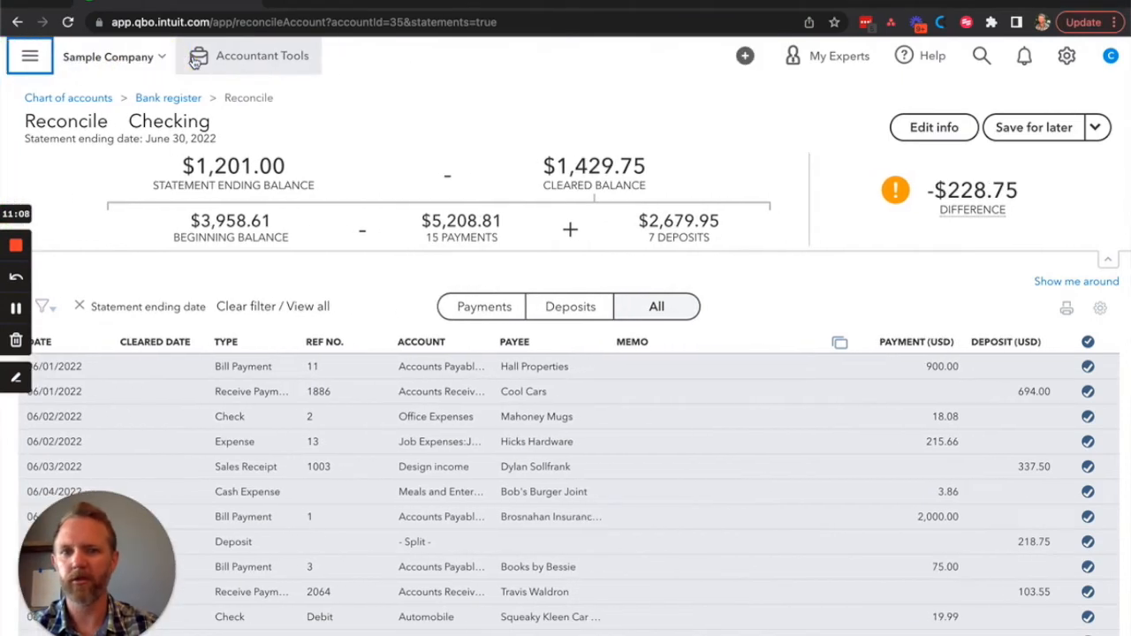
click(744, 56)
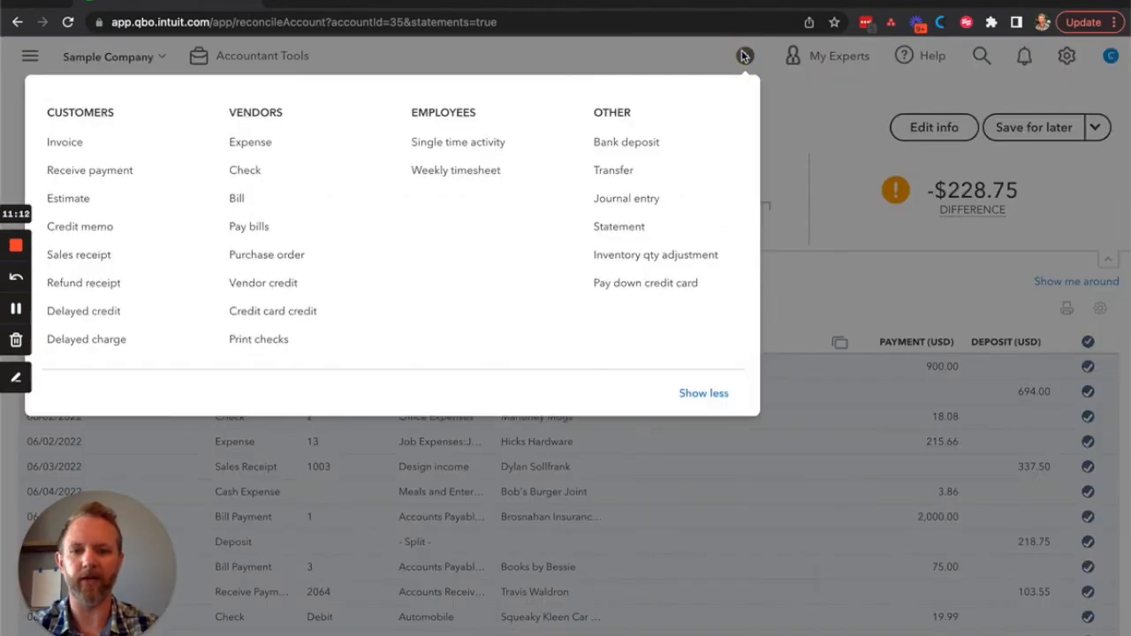
click(786, 116)
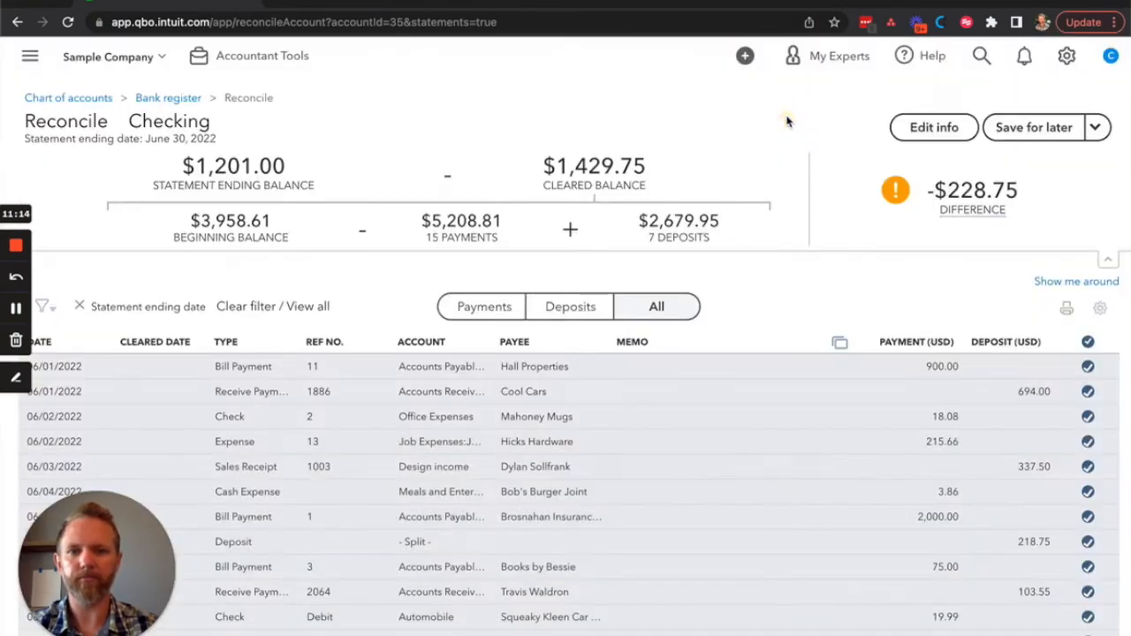
click(745, 58)
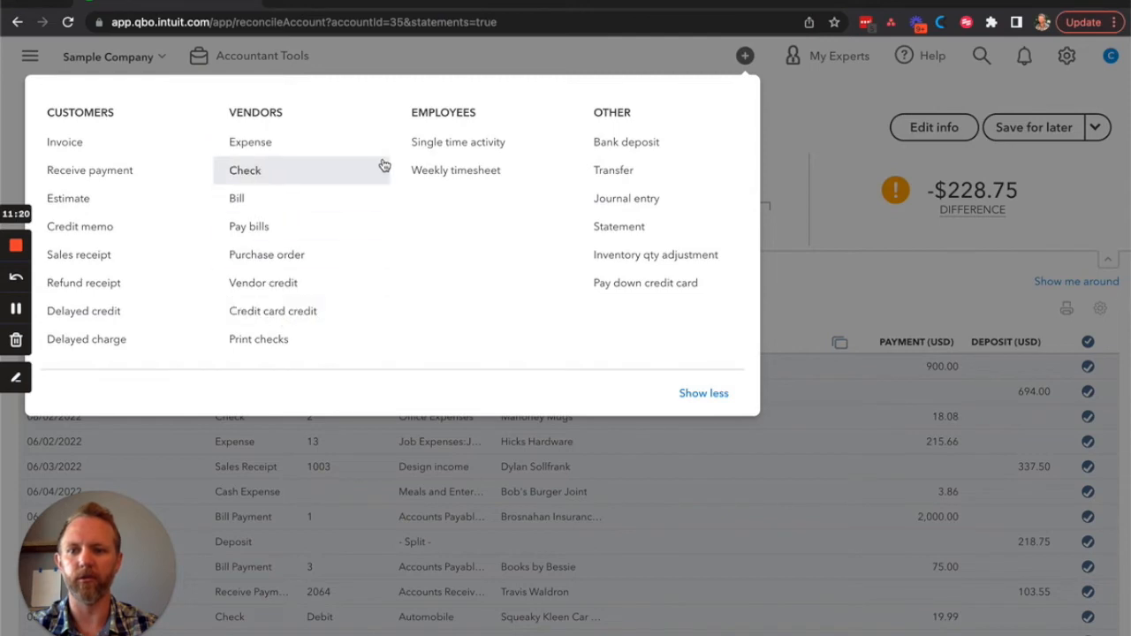
click(821, 101)
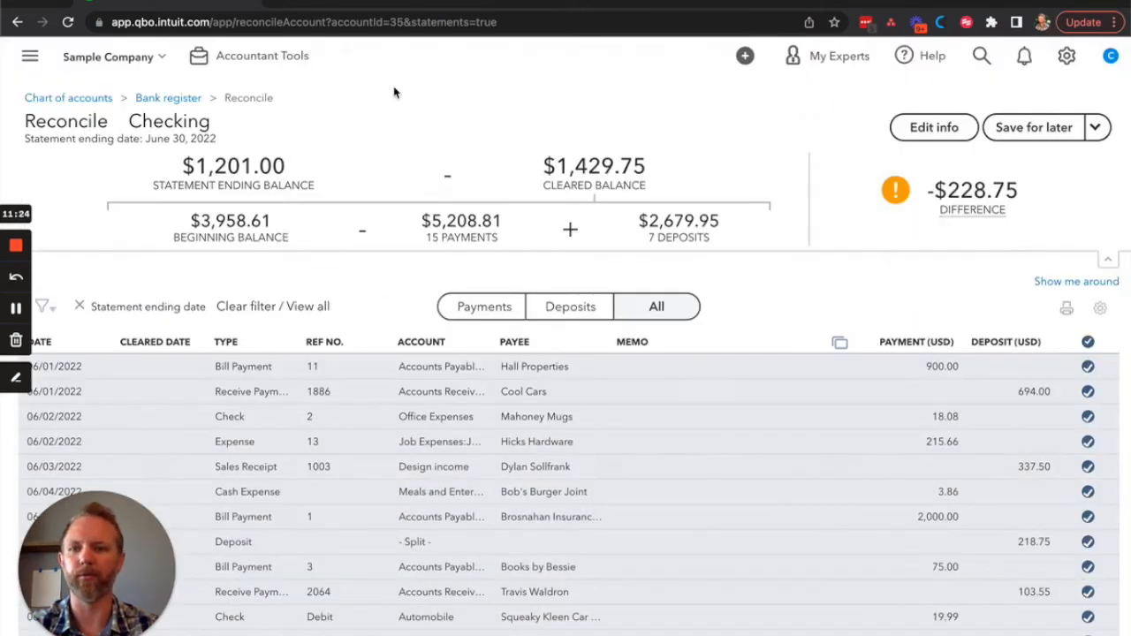
click(30, 58)
Start a new check and set its payment date to 06/08/2022.
click(89, 105)
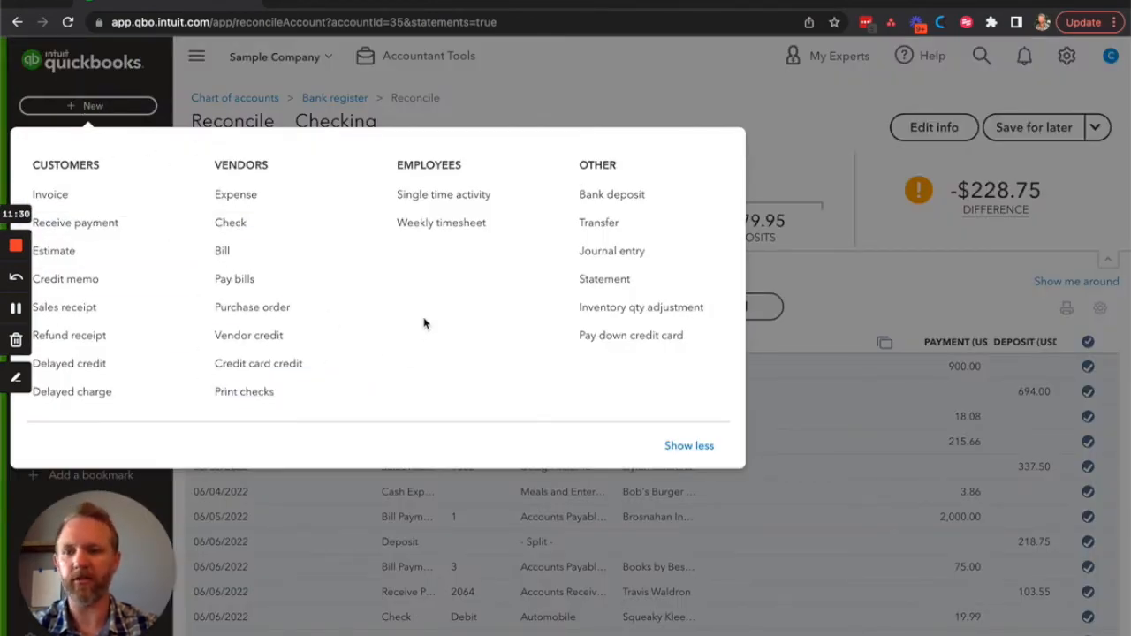
click(231, 223)
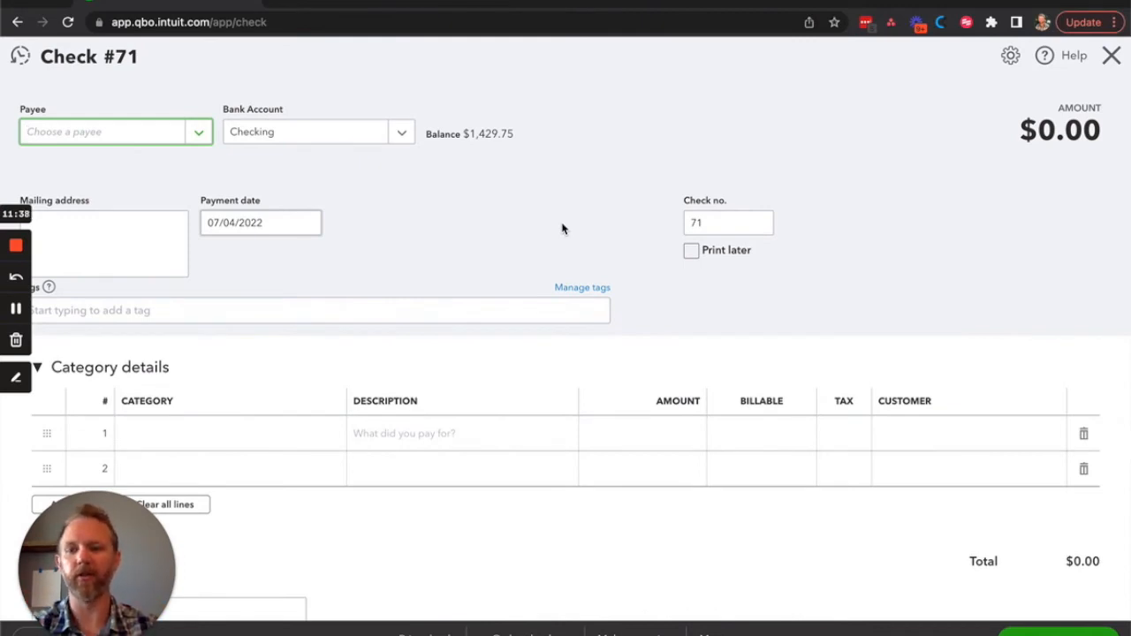
click(307, 222)
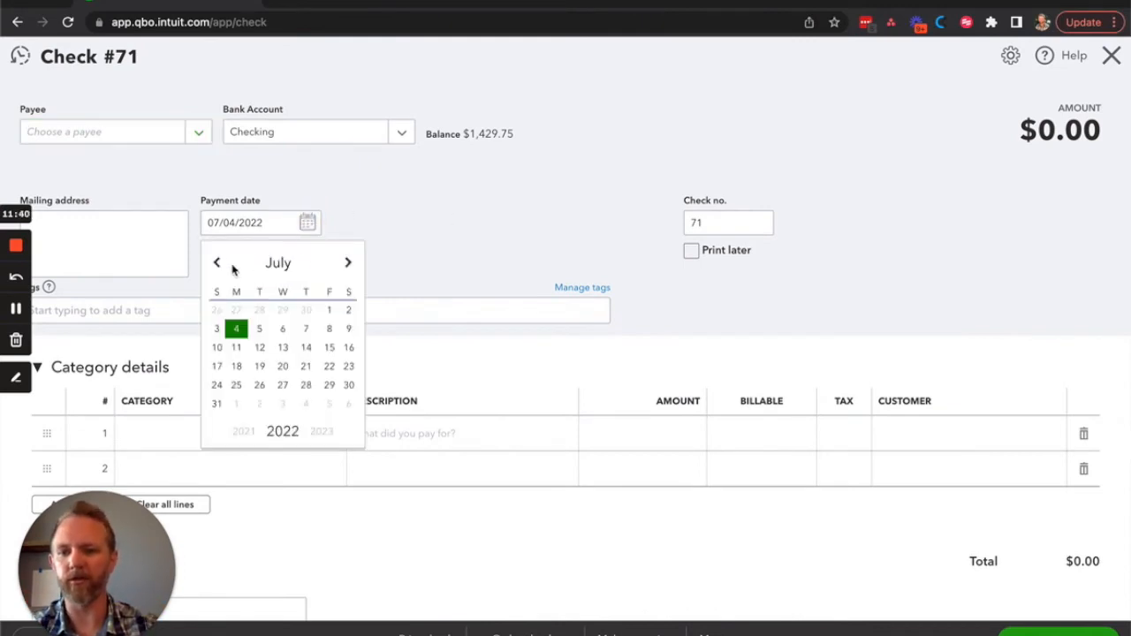
click(217, 266)
click(283, 329)
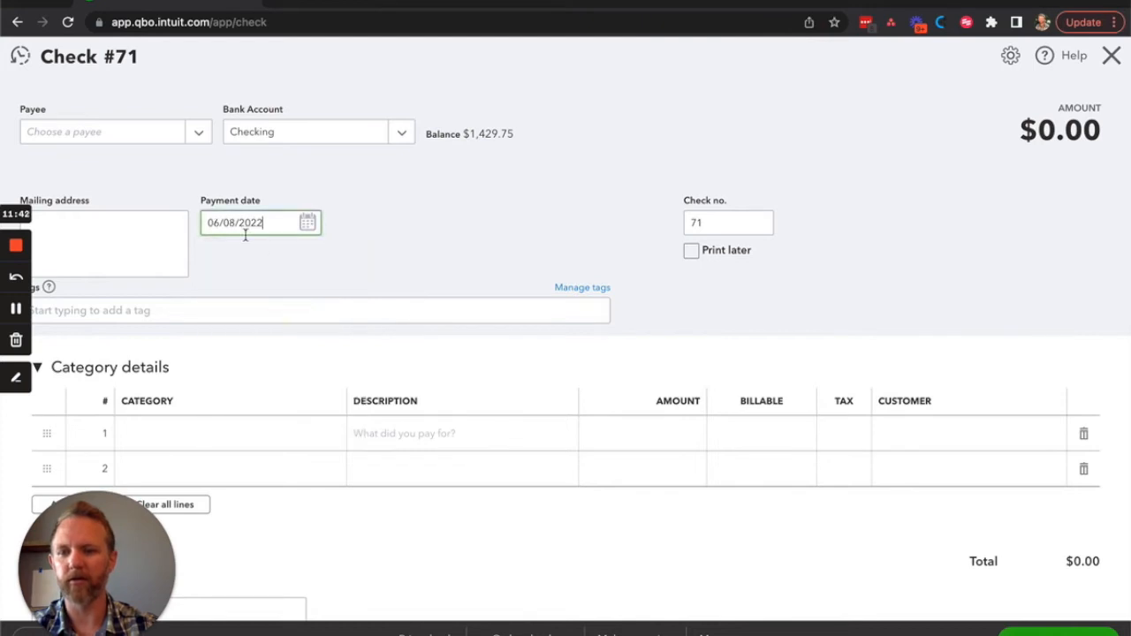
Select Hicks Hardware as the check's payee and Checking as its bank account, leaving out the suggested purchase order.
click(115, 133)
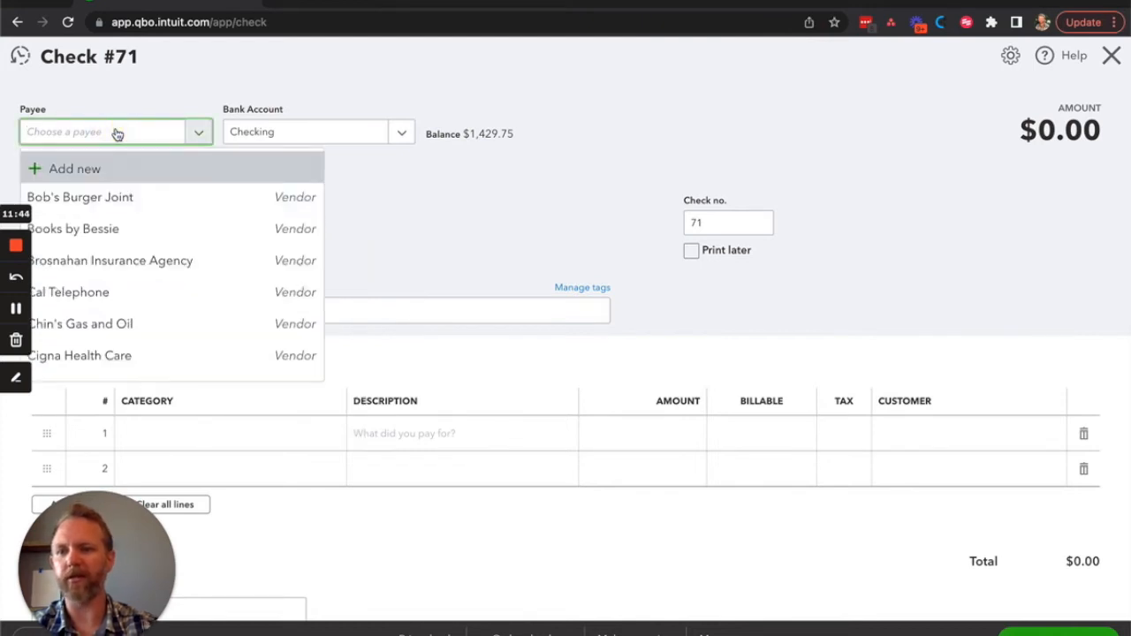
text(hick)
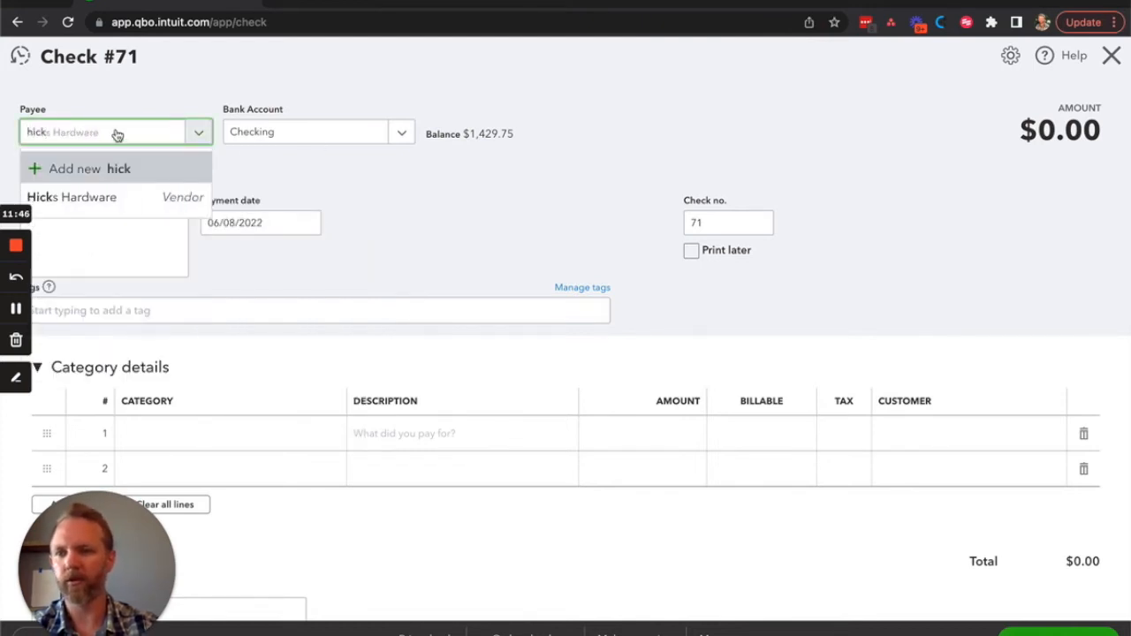
click(98, 194)
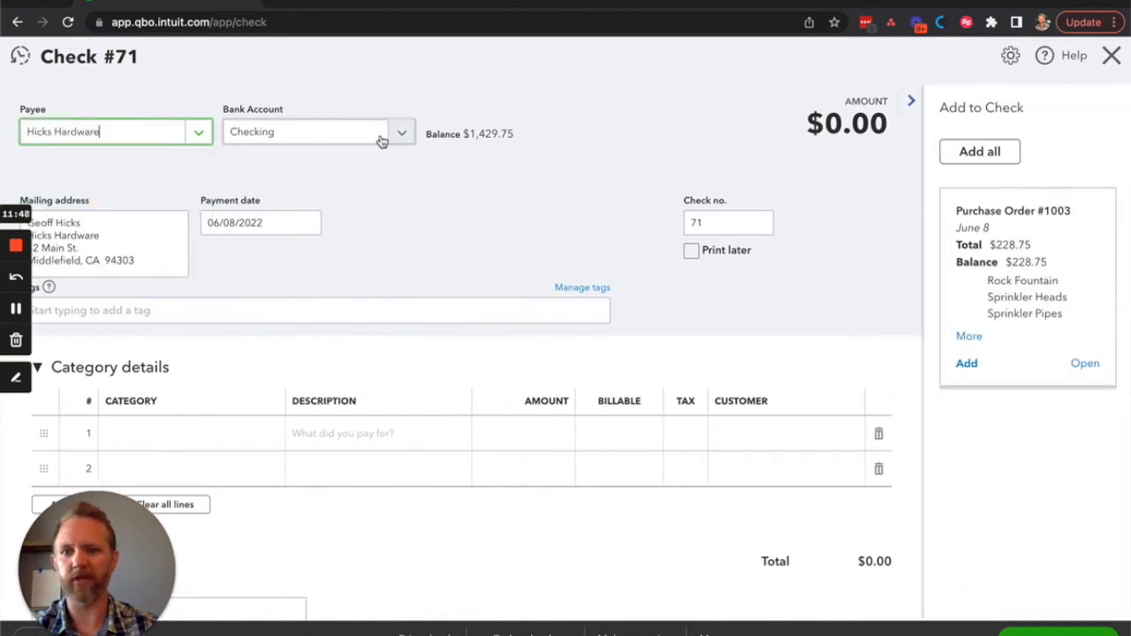
click(403, 132)
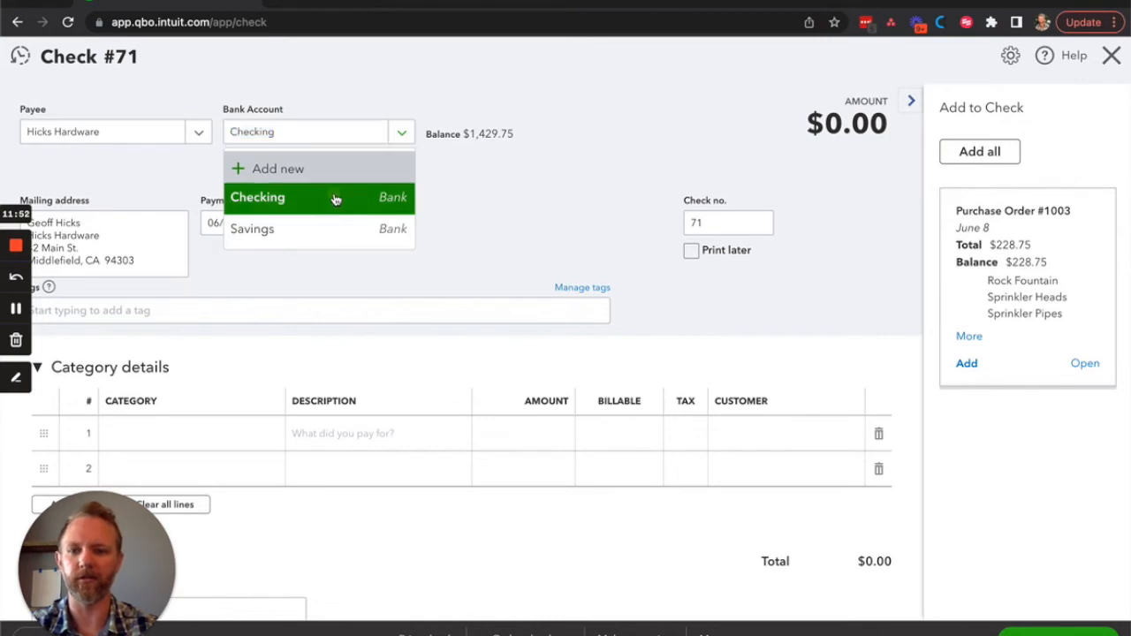
click(337, 196)
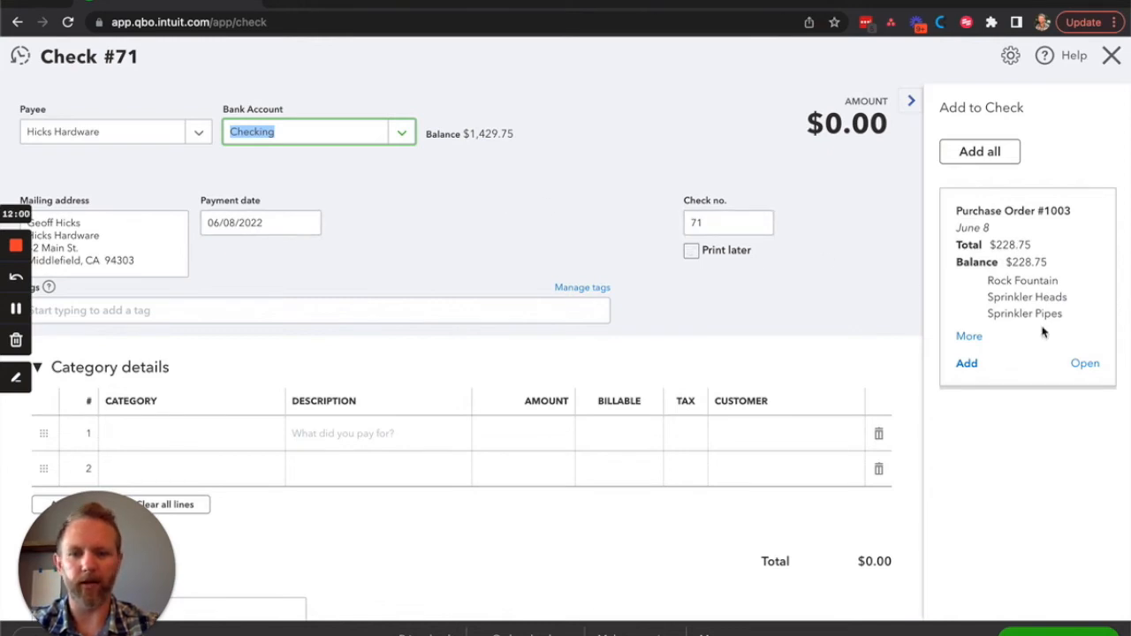
click(912, 104)
Look up the 06/08/2022 Hicks Hardware entry in the June 2022 statement PDF, and set the check number to 75 in QuickBooks.
click(706, 221)
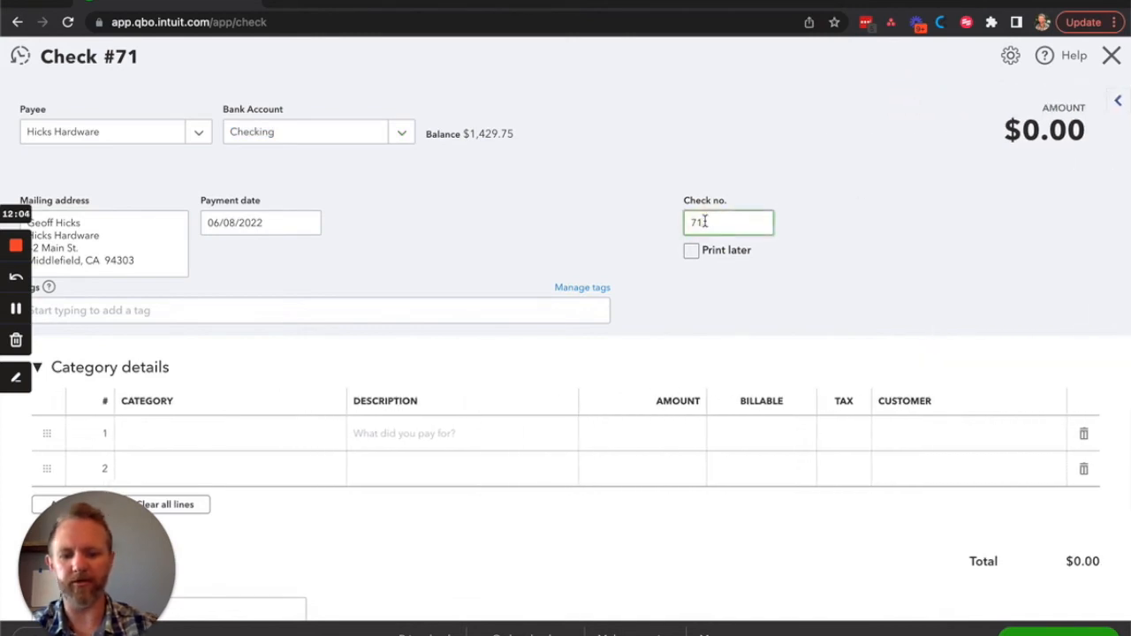
text(5)
click(538, 203)
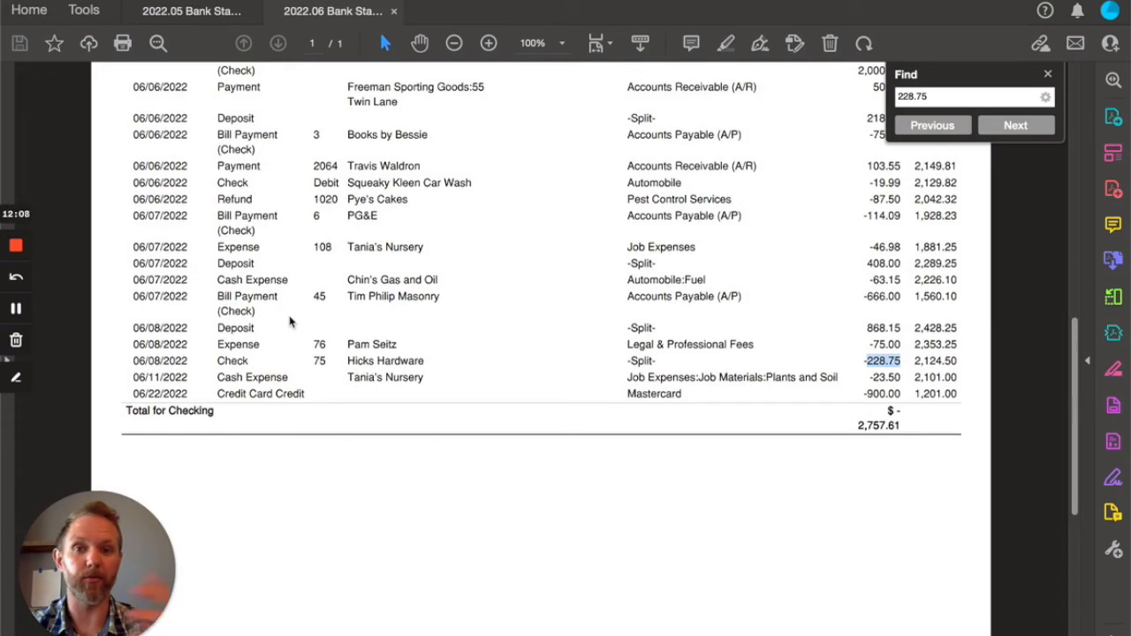
drag(133, 360, 347, 360)
click(349, 362)
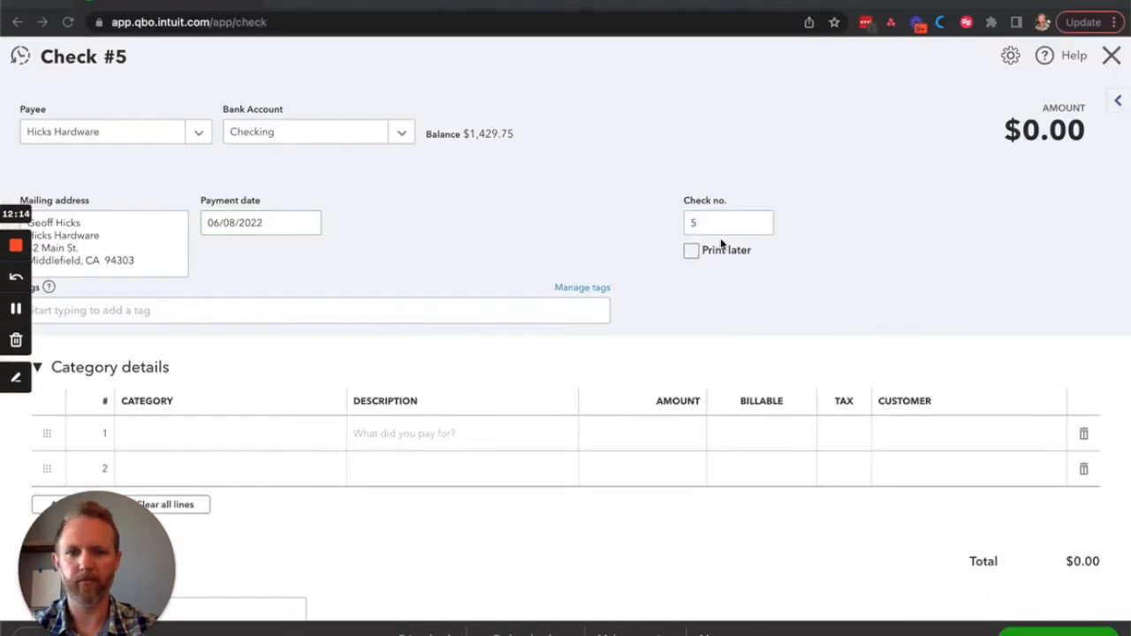
click(727, 223)
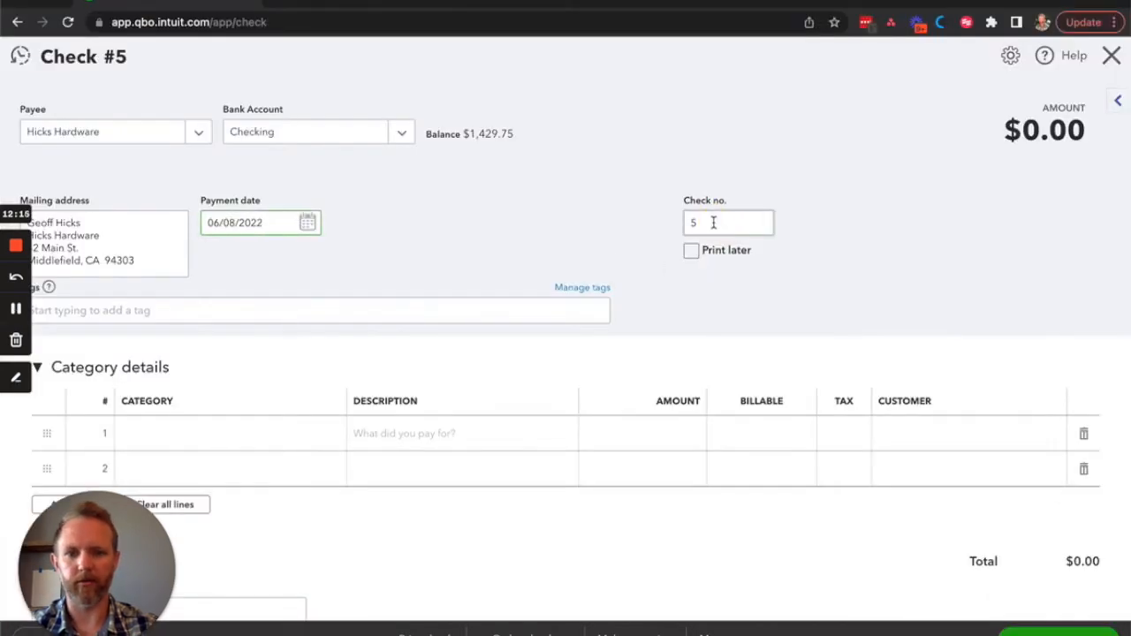
text(75)
key(shift+Tab)
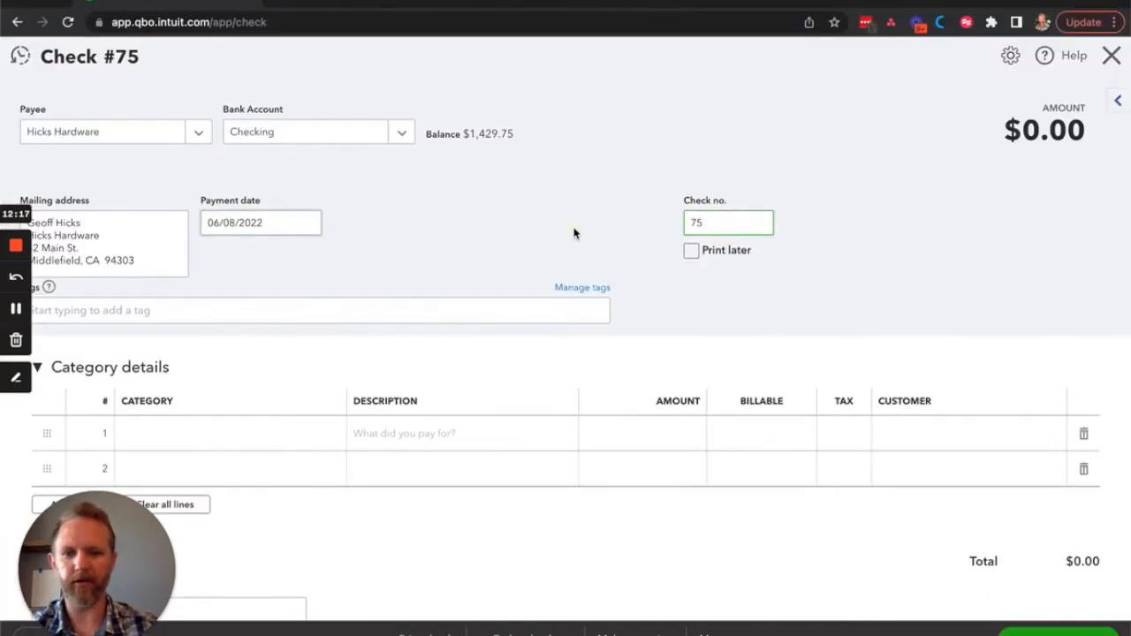
Fill the first category line with Maintenance and Repair, the description "Supplies for Repair" and an amount of 228.75.
scroll(573, 233, down, 1)
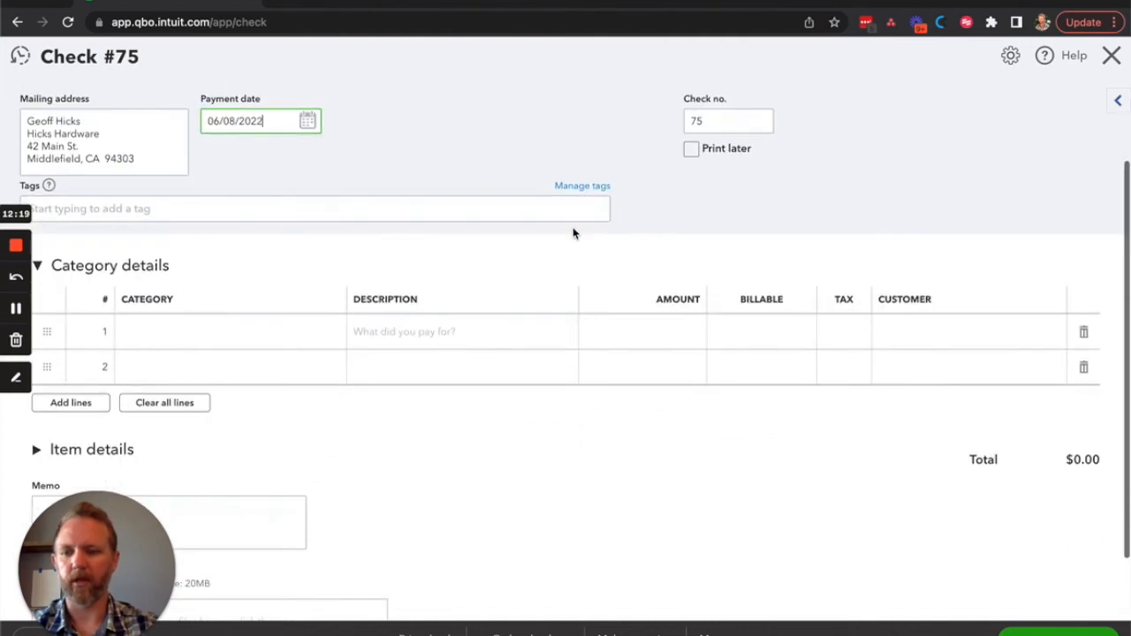
click(310, 333)
click(309, 332)
text(repai)
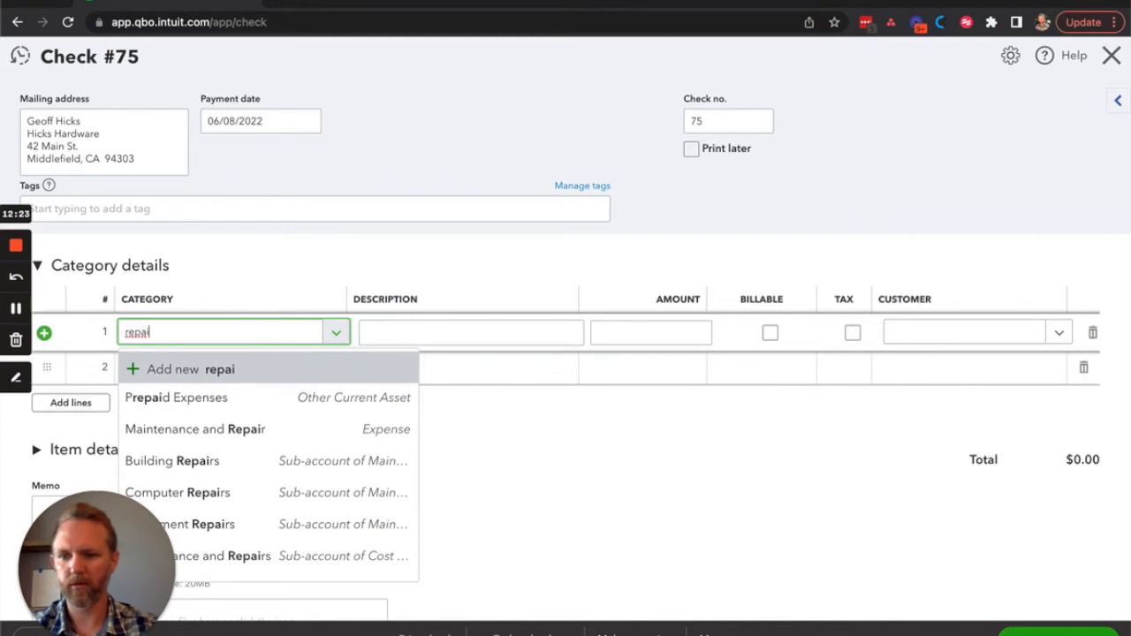
click(278, 431)
click(485, 340)
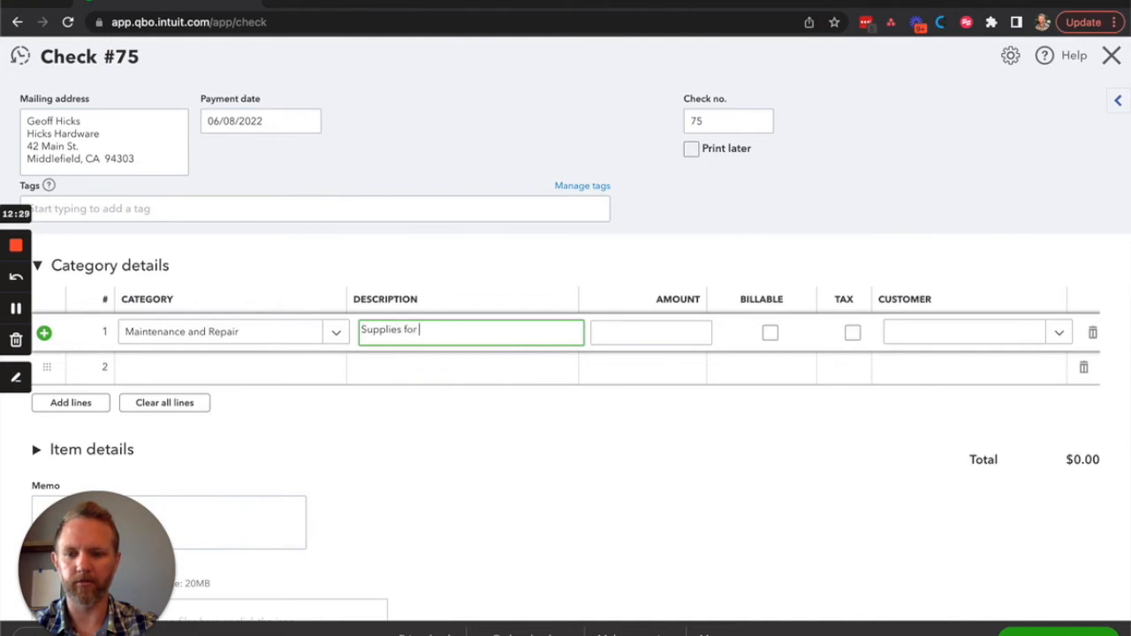
text(Supplies for Repair)
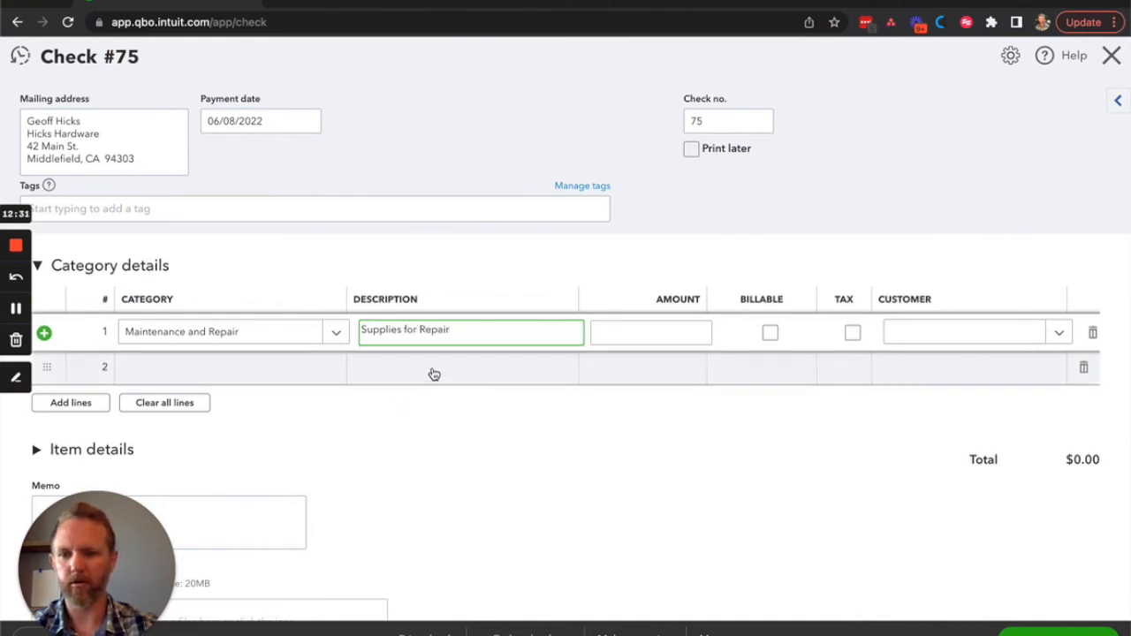
click(649, 332)
text(228.75)
click(702, 448)
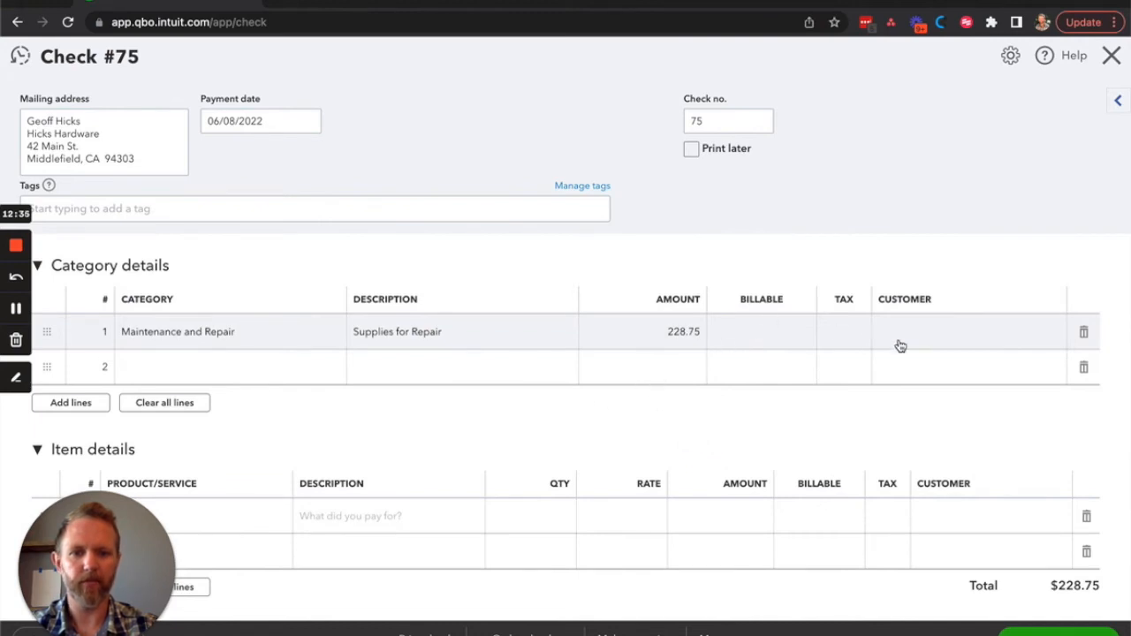
Copy the line description "Supplies for Repair" into the check's memo.
scroll(591, 464, down, 1)
scroll(591, 463, down, 2)
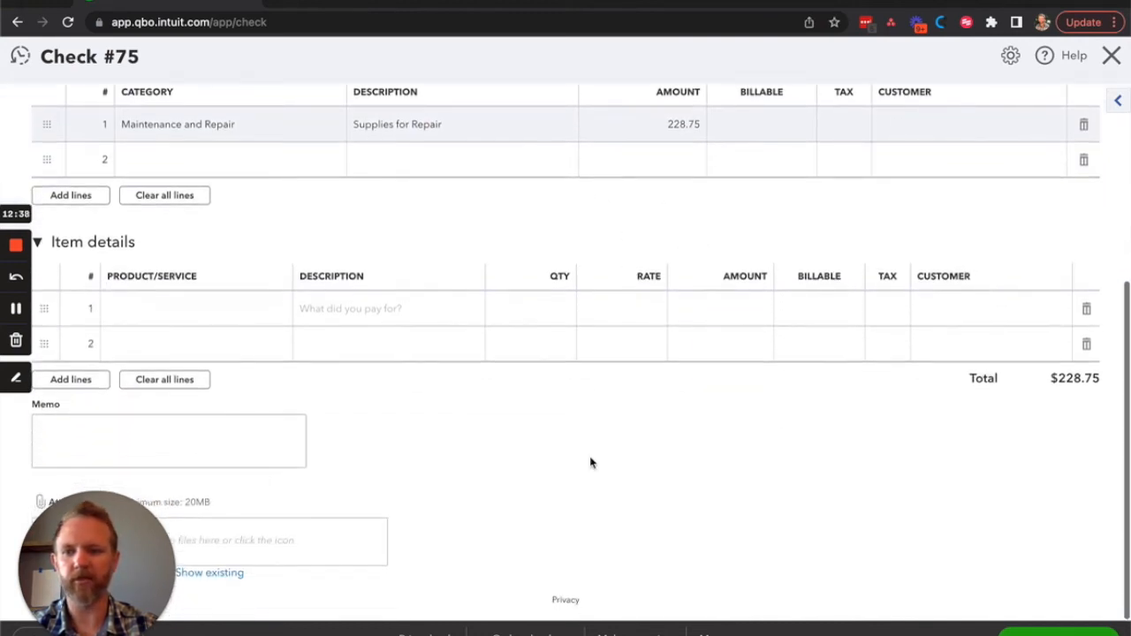
click(435, 131)
key(ctrl+c)
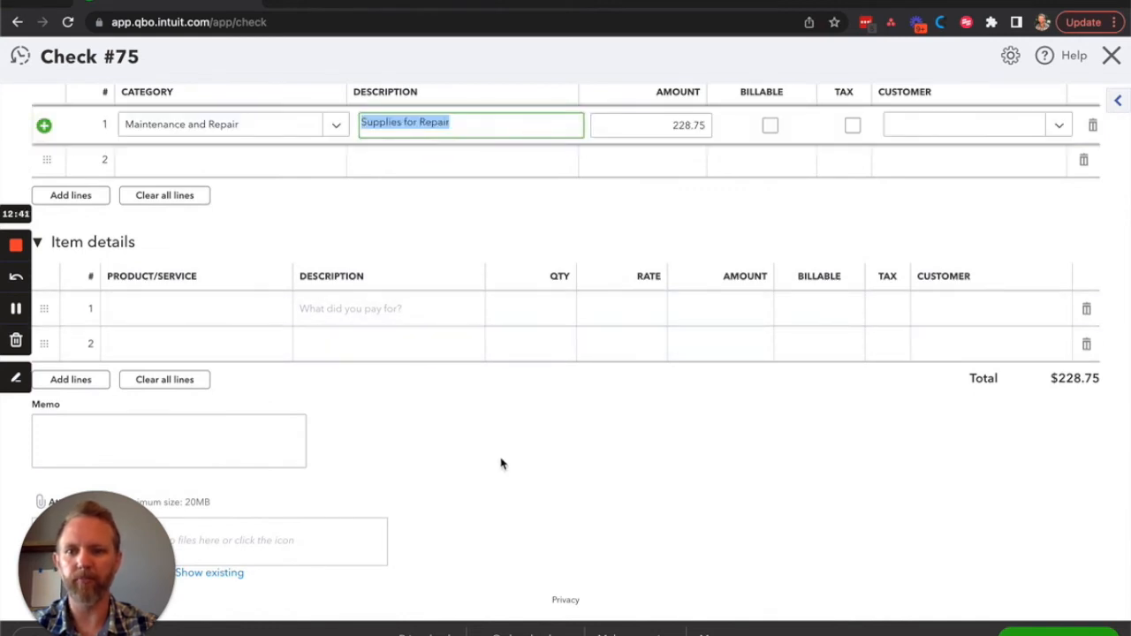
click(252, 441)
key(ctrl+v)
click(441, 437)
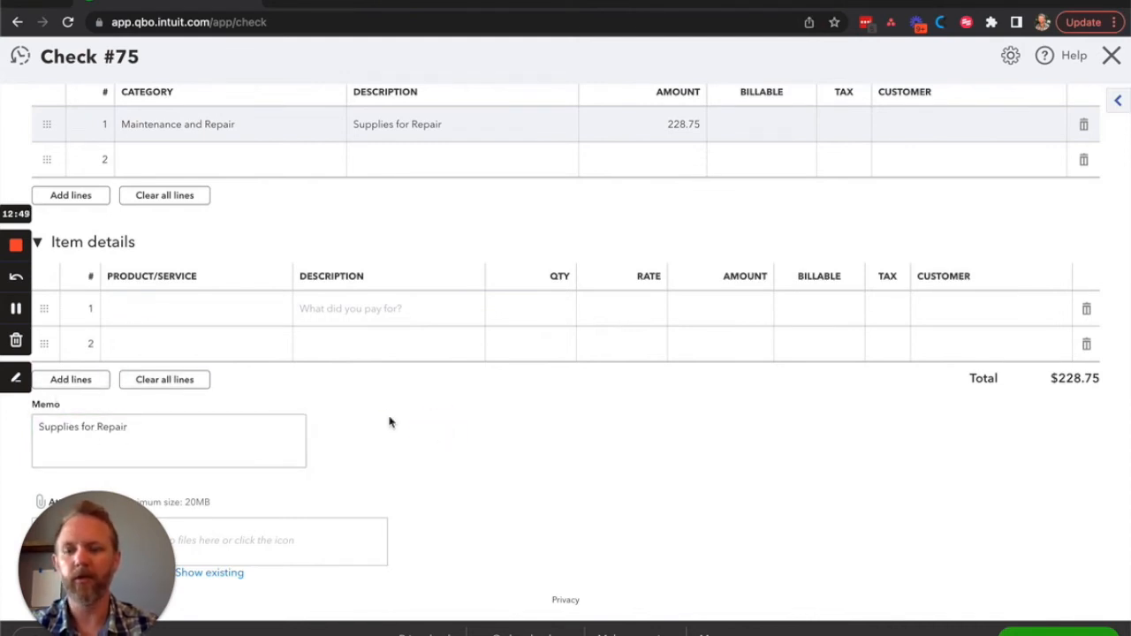
Compare the check's memo with the description on its category line.
click(33, 409)
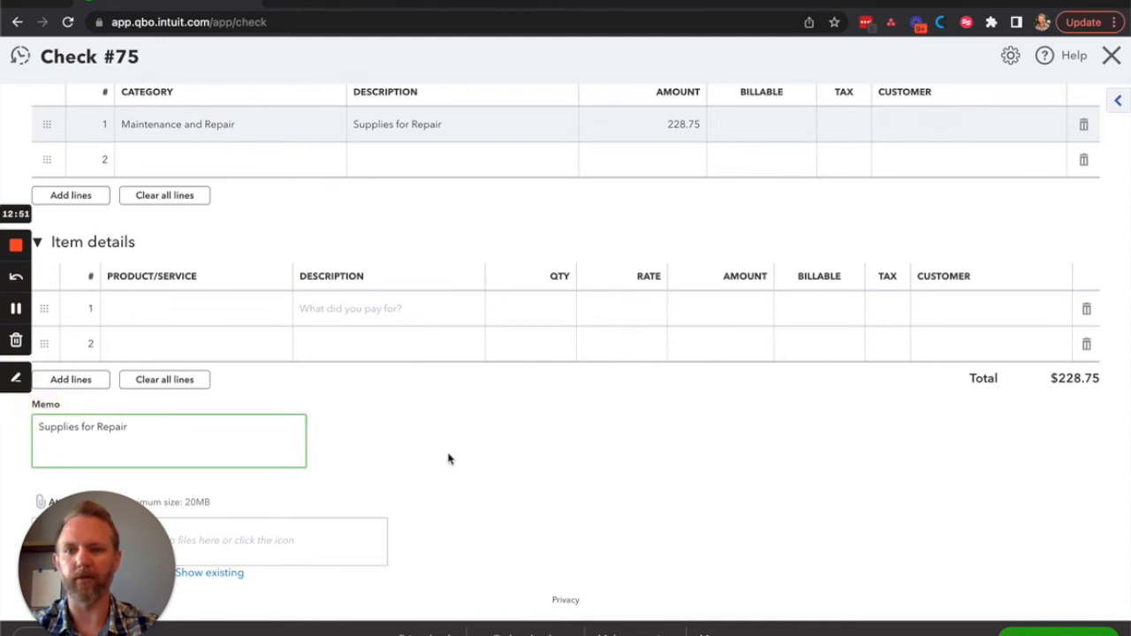
scroll(447, 442, up, 2)
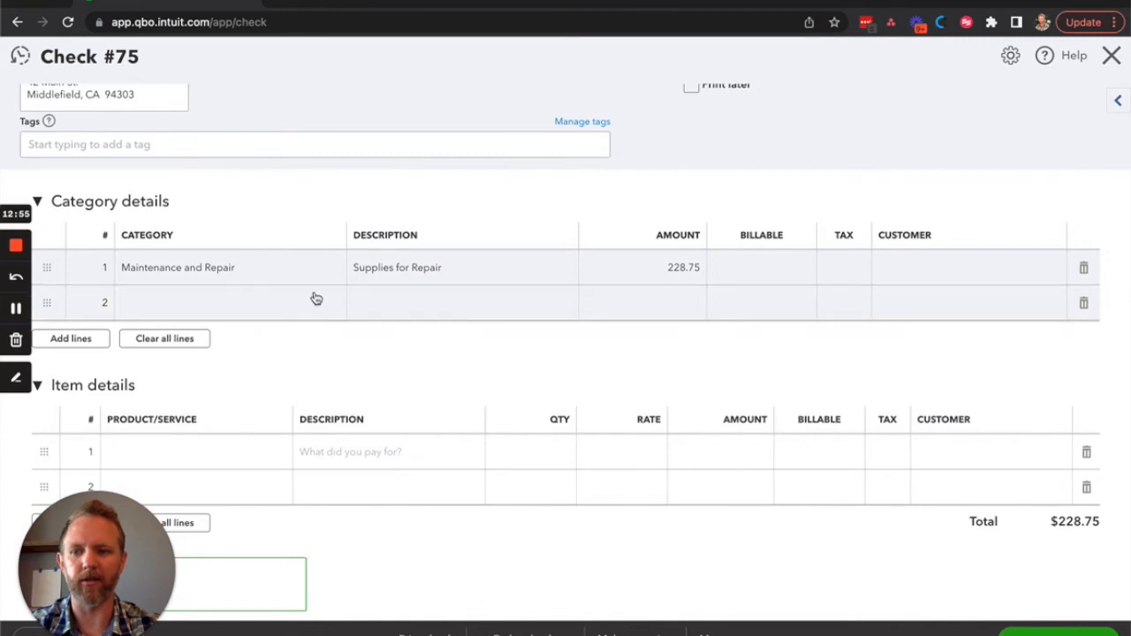
click(425, 269)
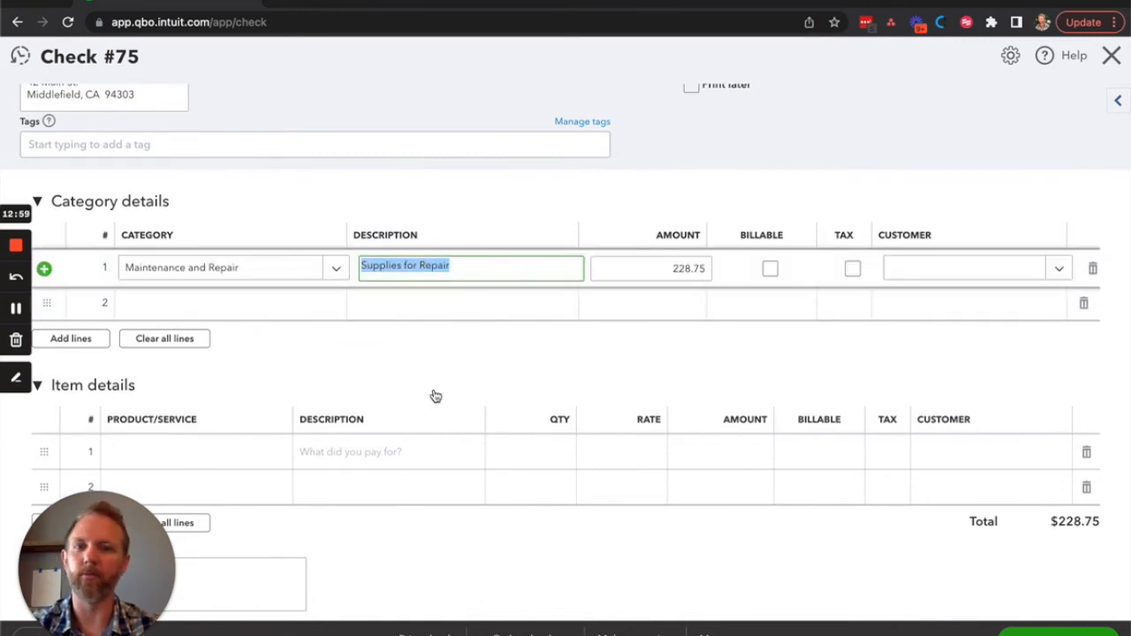
scroll(434, 396, down, 1)
scroll(434, 396, down, 3)
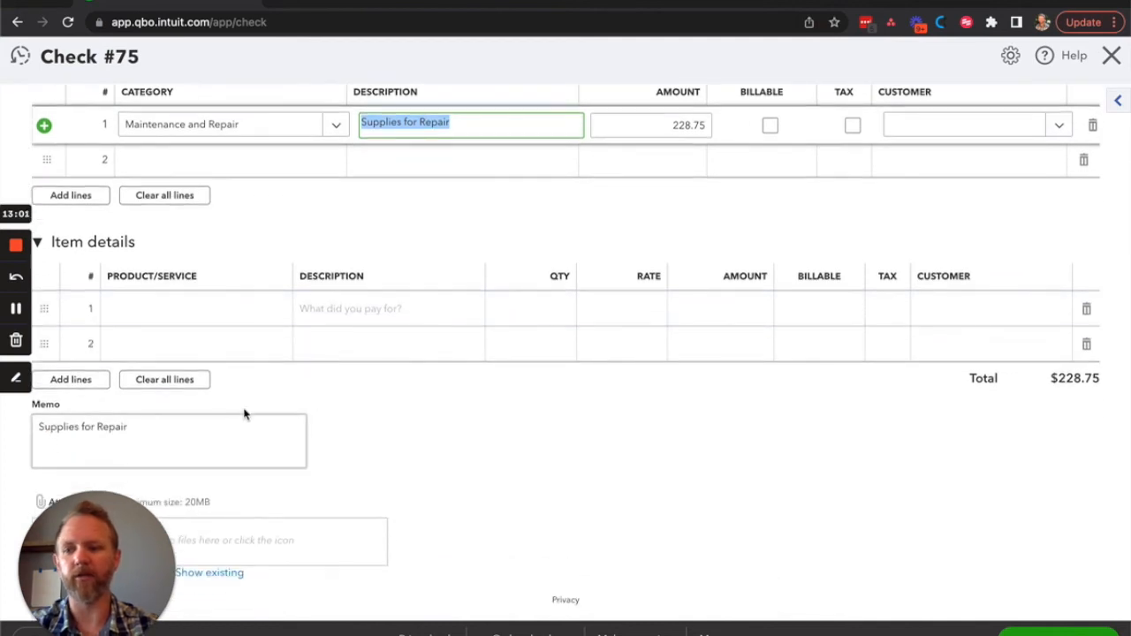
click(222, 421)
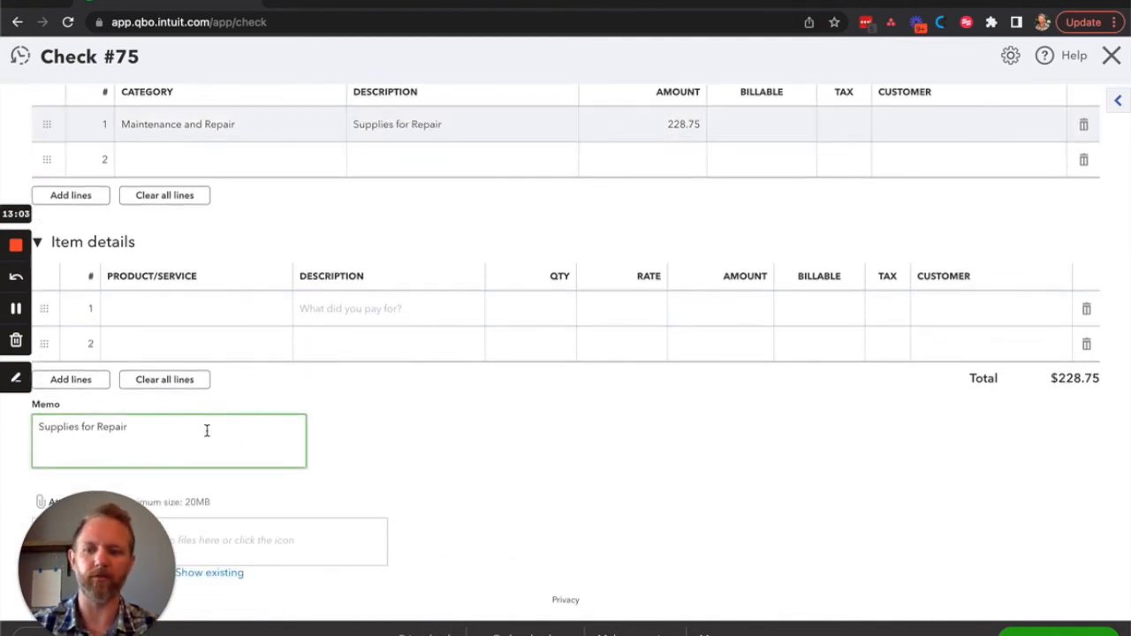
scroll(408, 449, up, 2)
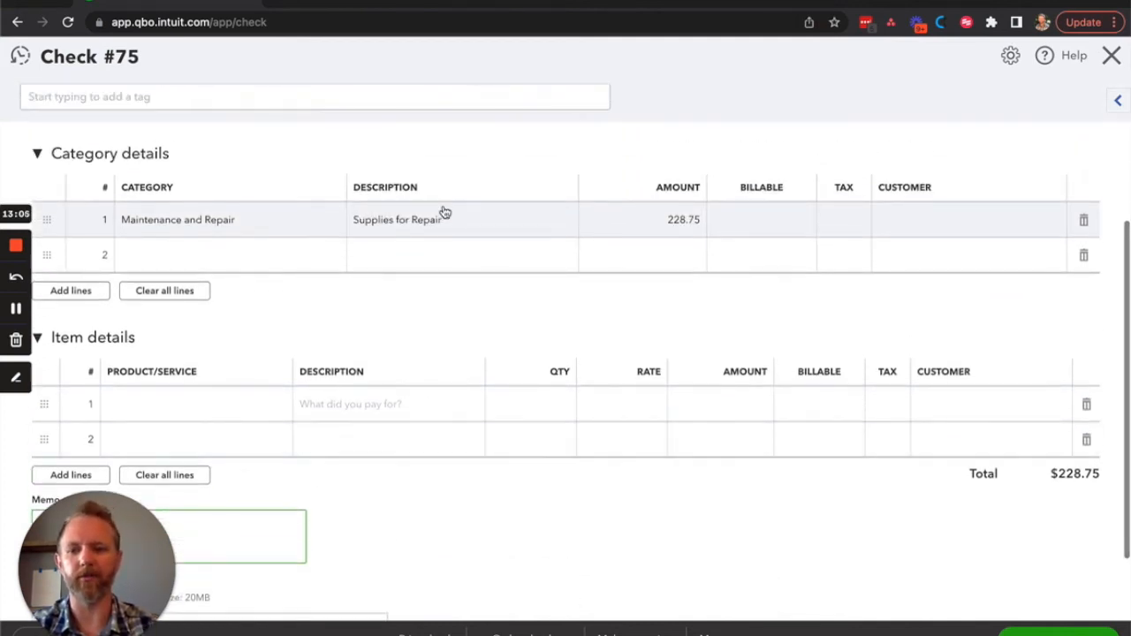
scroll(477, 415, down, 1)
scroll(477, 415, down, 1)
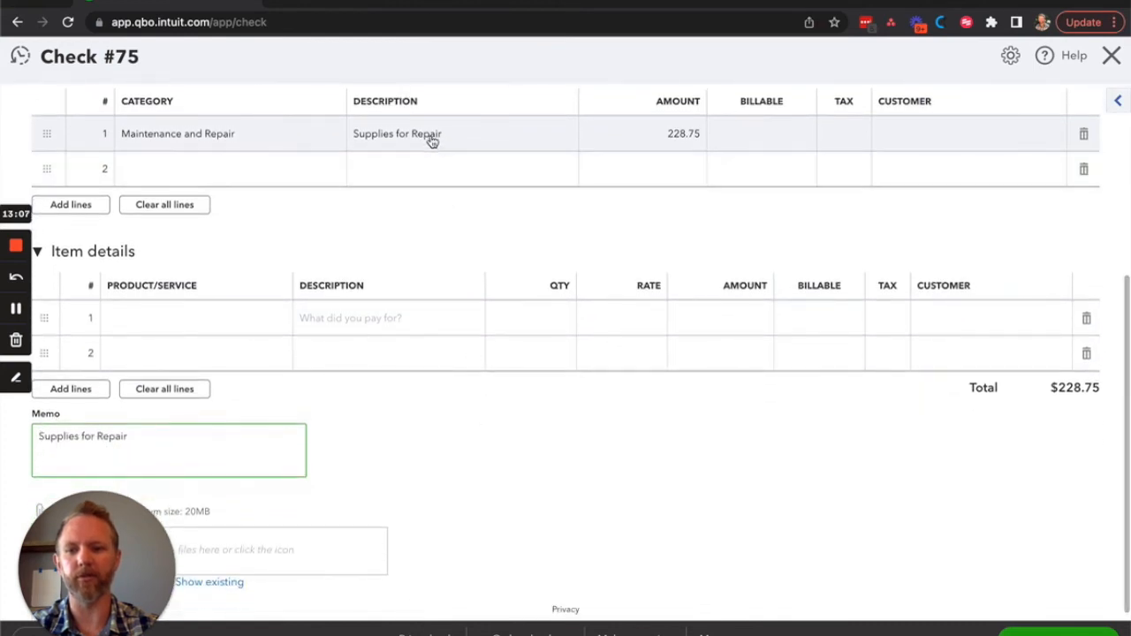
scroll(511, 509, down, 1)
drag(112, 553, 147, 291)
click(522, 496)
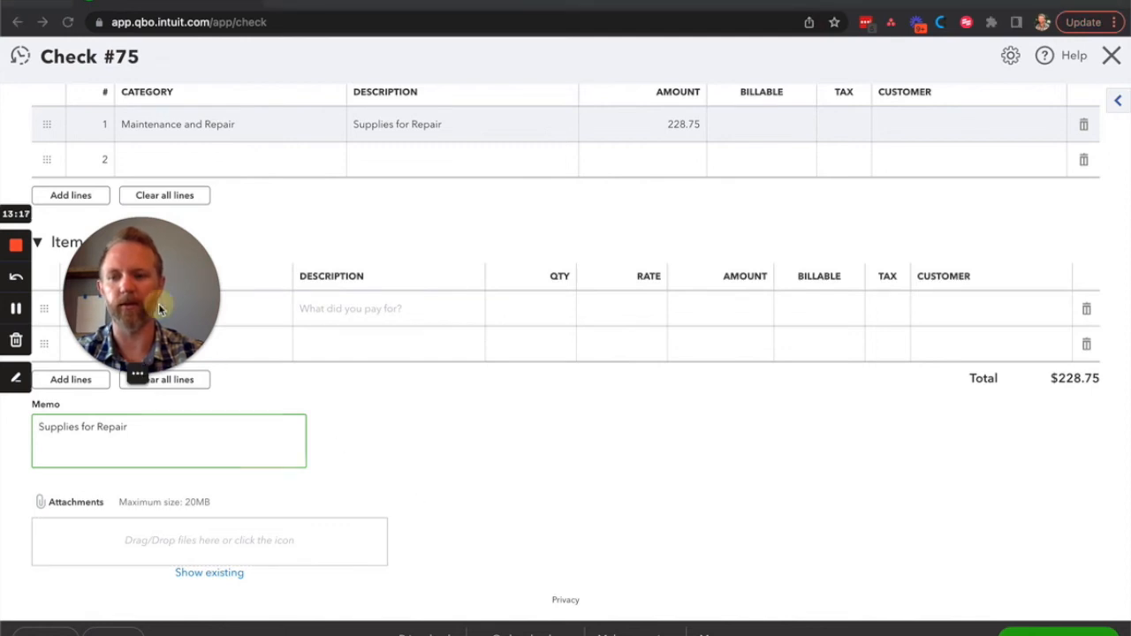
Review the completed Hicks Hardware check 75 and save it, returning to the Checking reconciliation.
drag(158, 303, 115, 569)
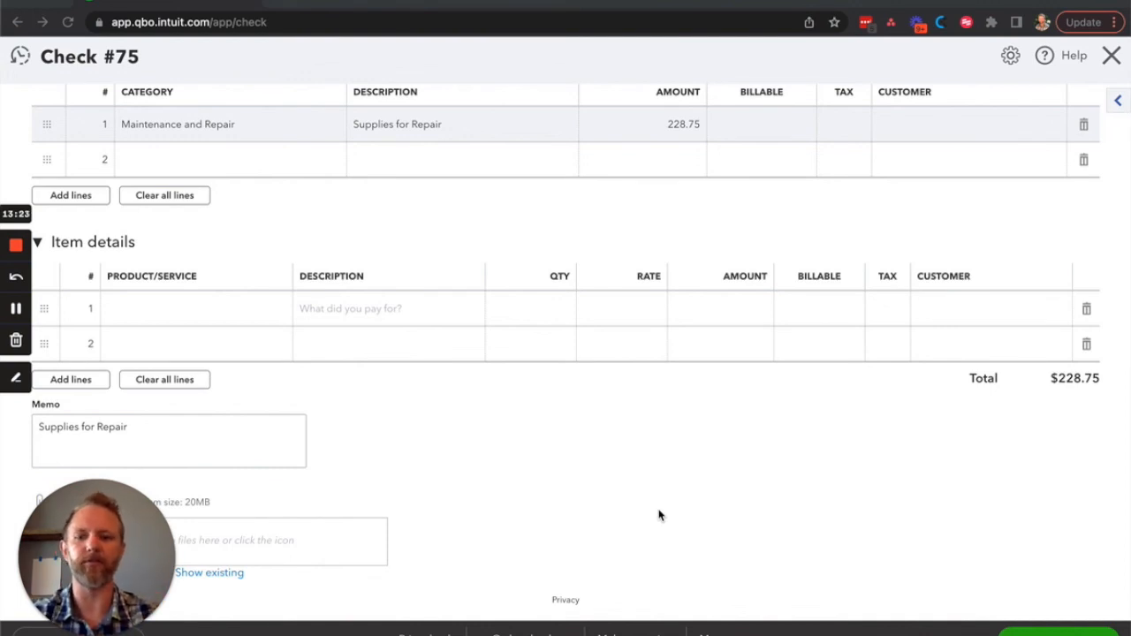
scroll(659, 443, up, 3)
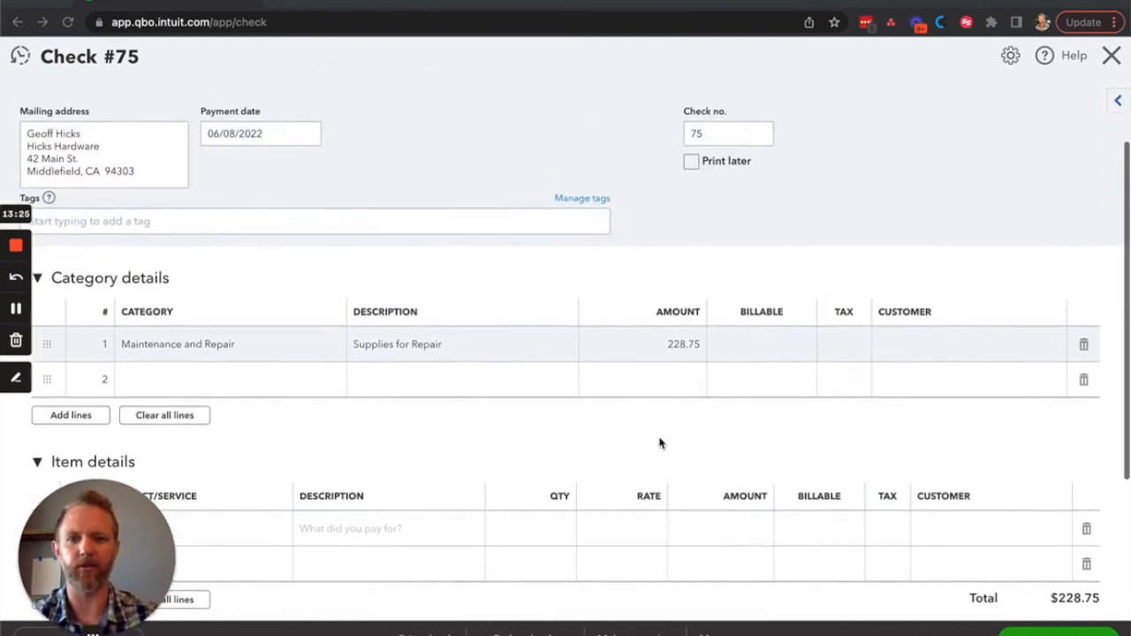
scroll(660, 443, up, 1)
scroll(659, 443, up, 1)
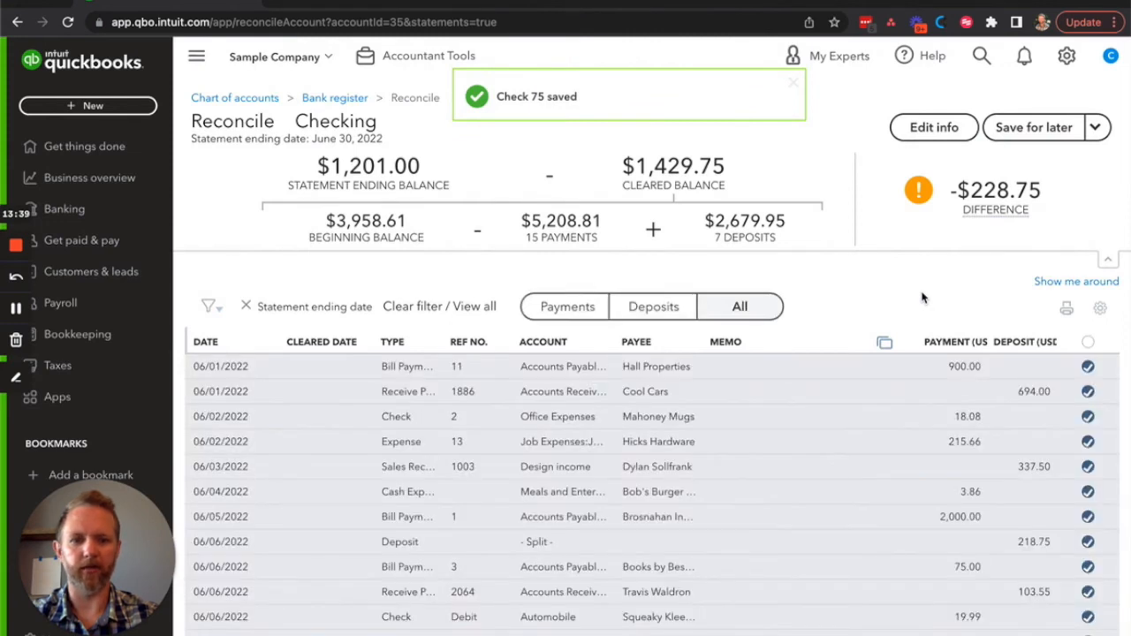
Mark the 06/08/2022 Hicks Hardware check 75 for 228.75 as cleared in the reconciliation list.
scroll(851, 471, down, 5)
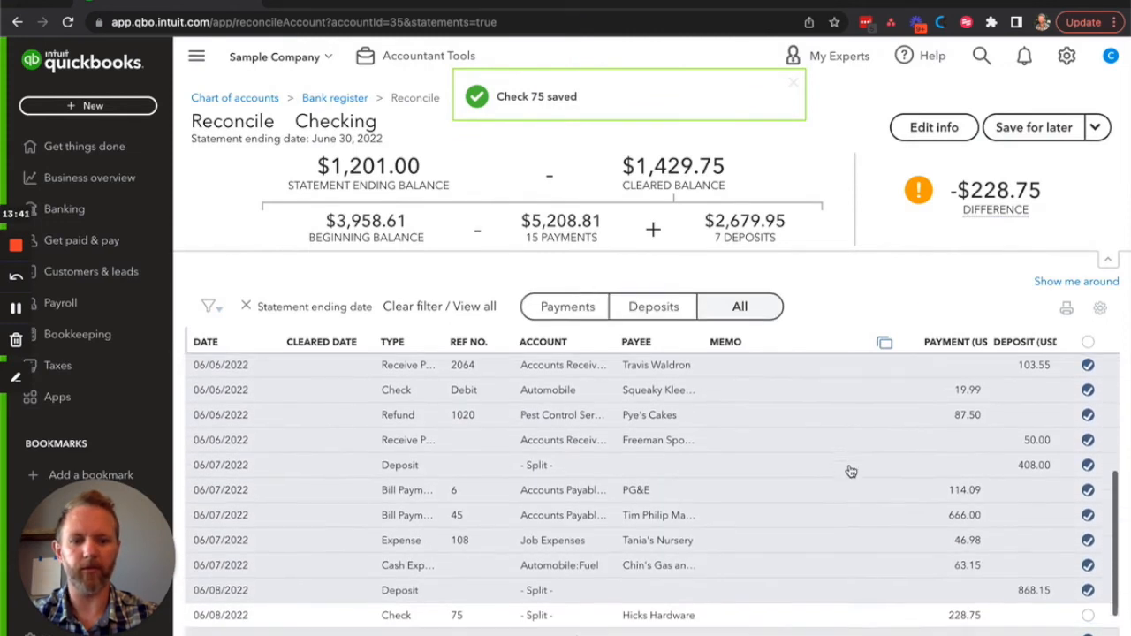
scroll(851, 471, down, 1)
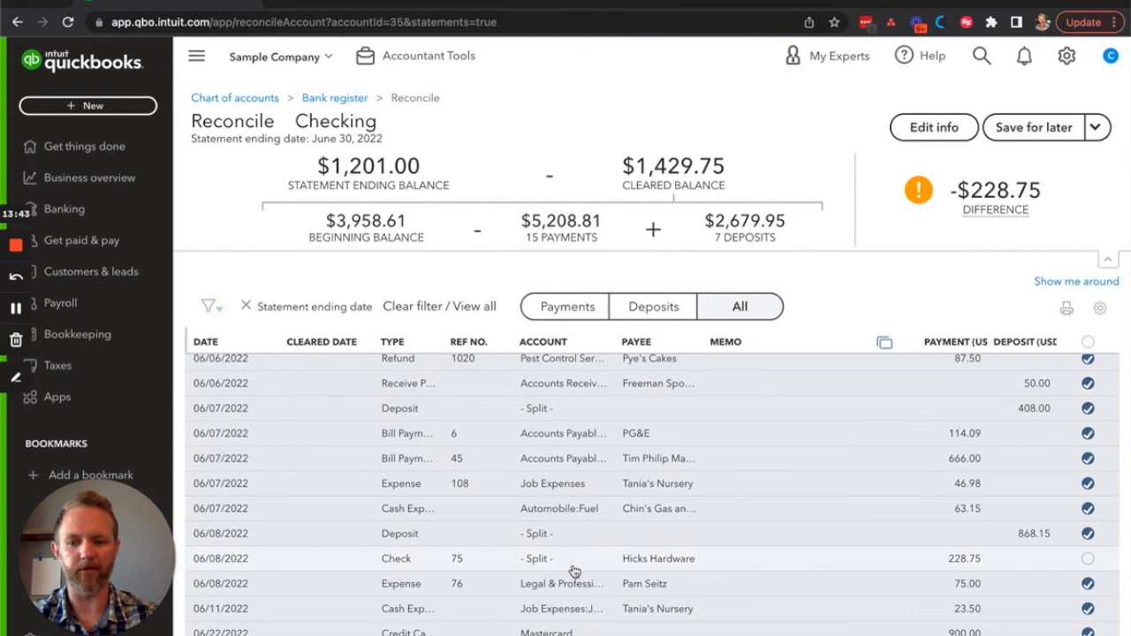
click(1087, 560)
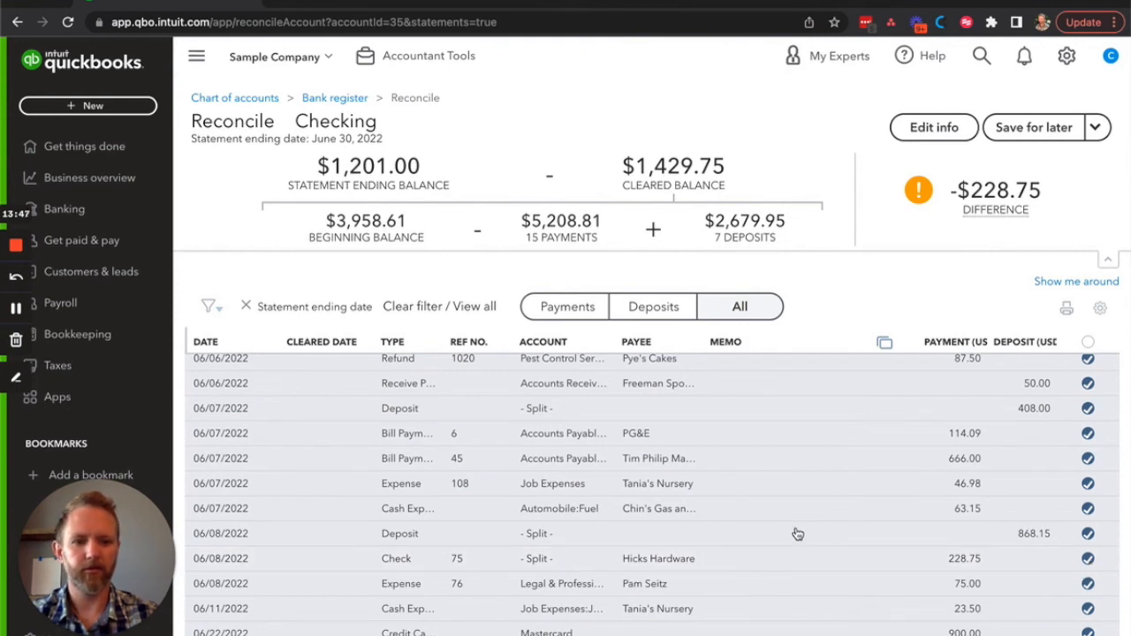
scroll(798, 534, up, 5)
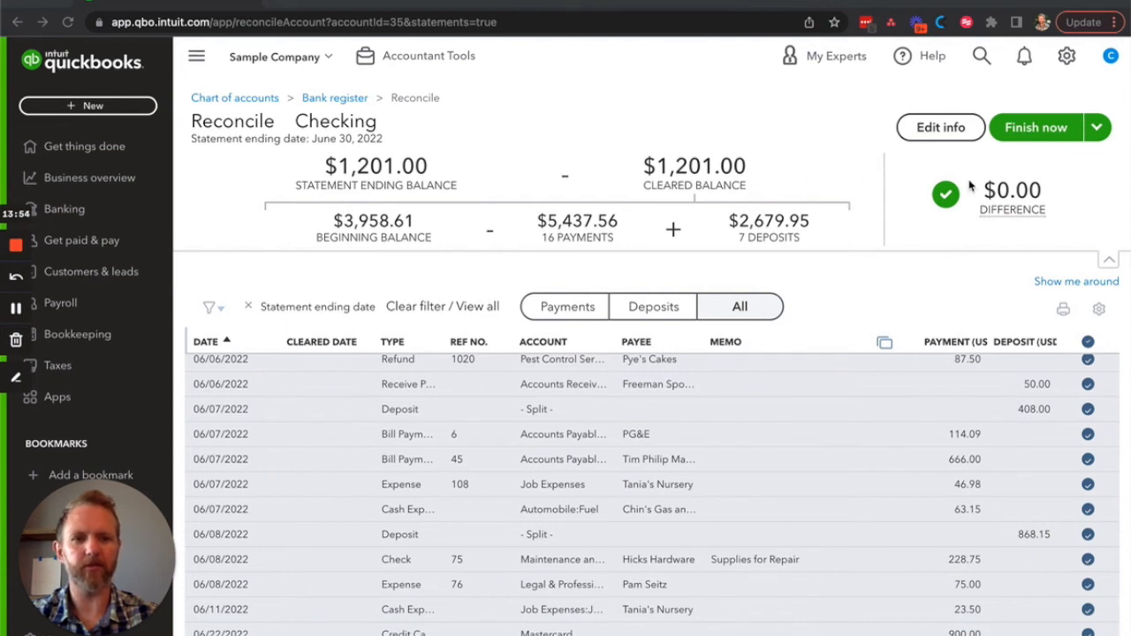
Check the reconciliation difference, and finish the Checking reconciliation for the statement ending June 30, 2022.
mouse_move(997, 187)
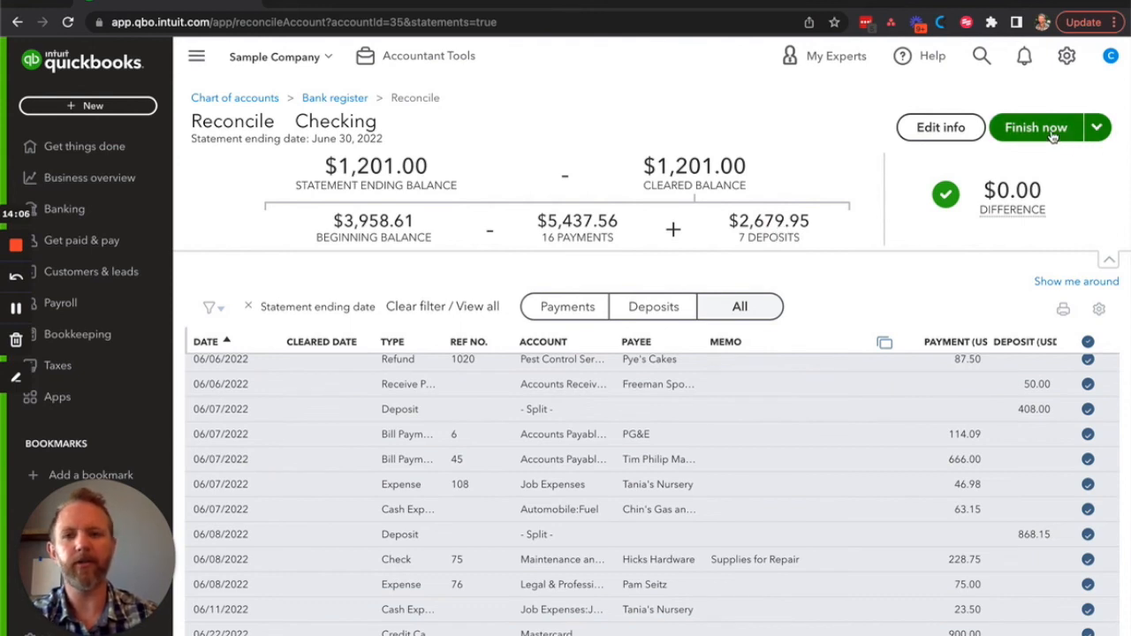
mouse_move(1038, 228)
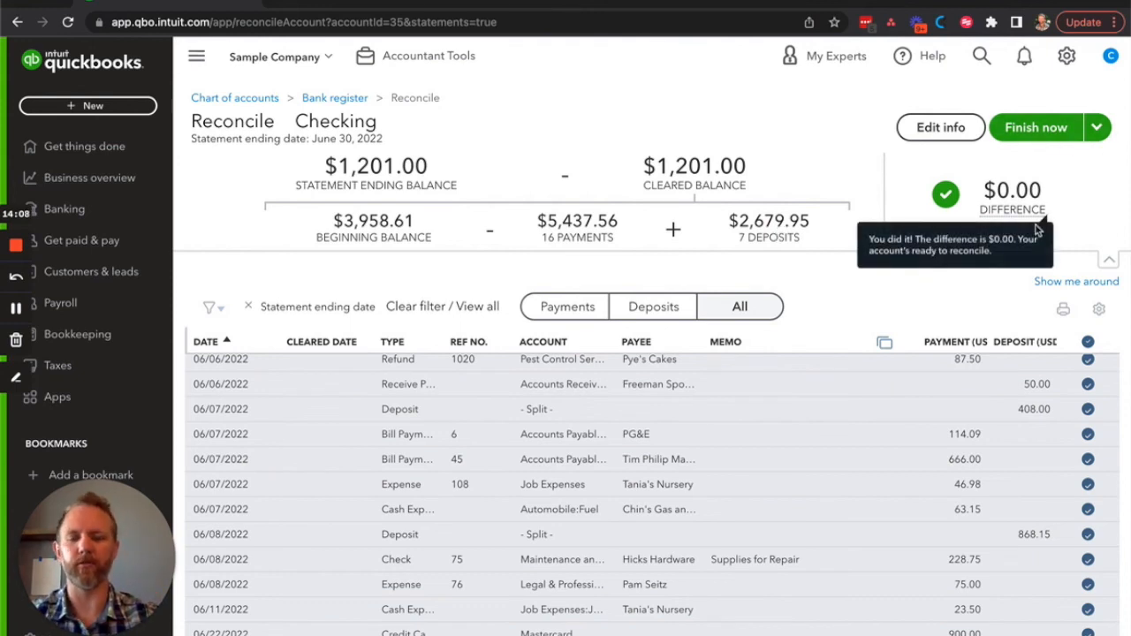
click(1099, 129)
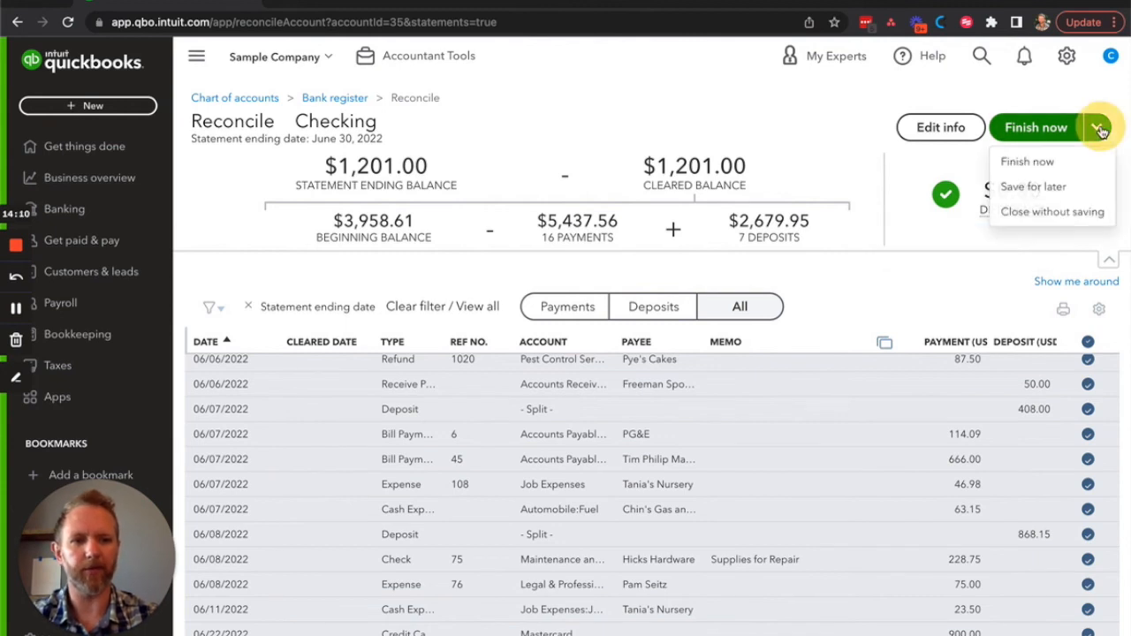
click(1049, 163)
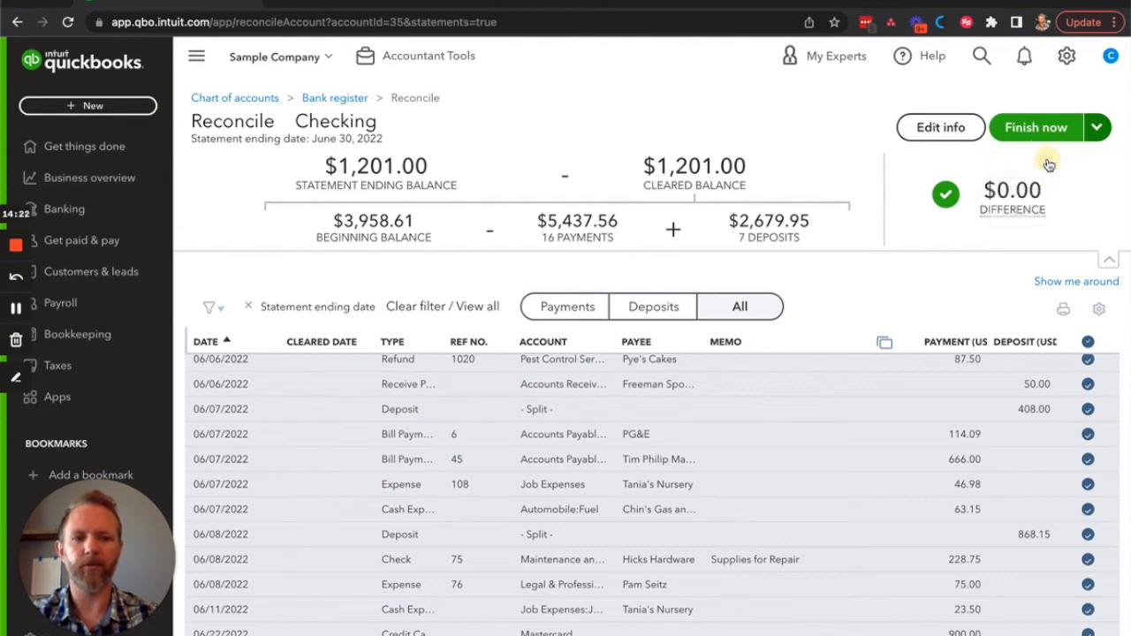
click(745, 468)
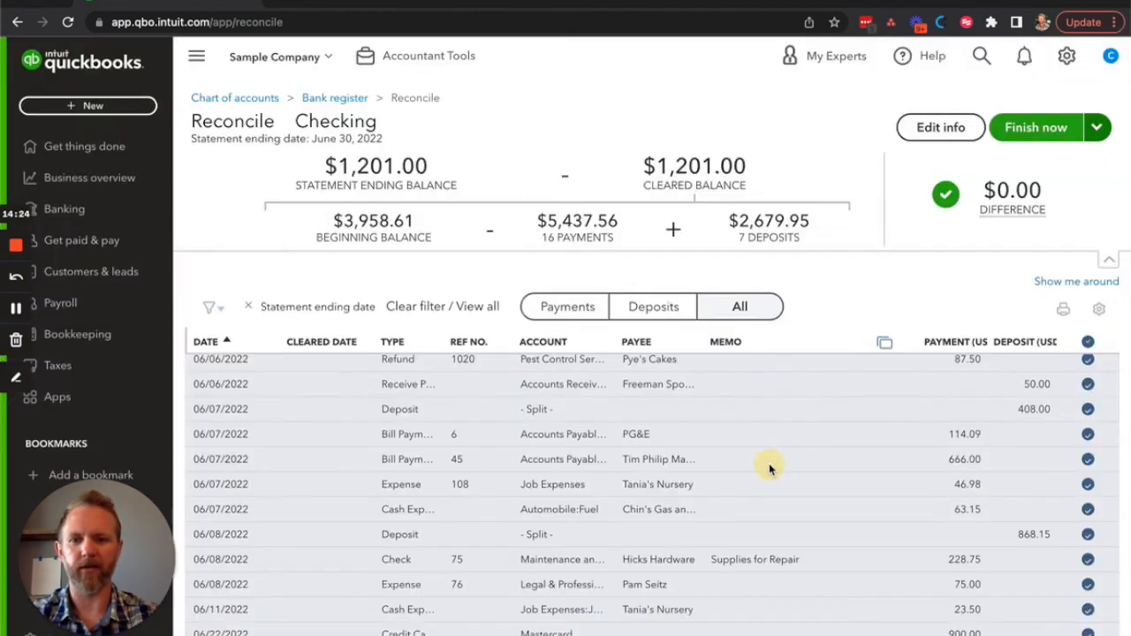